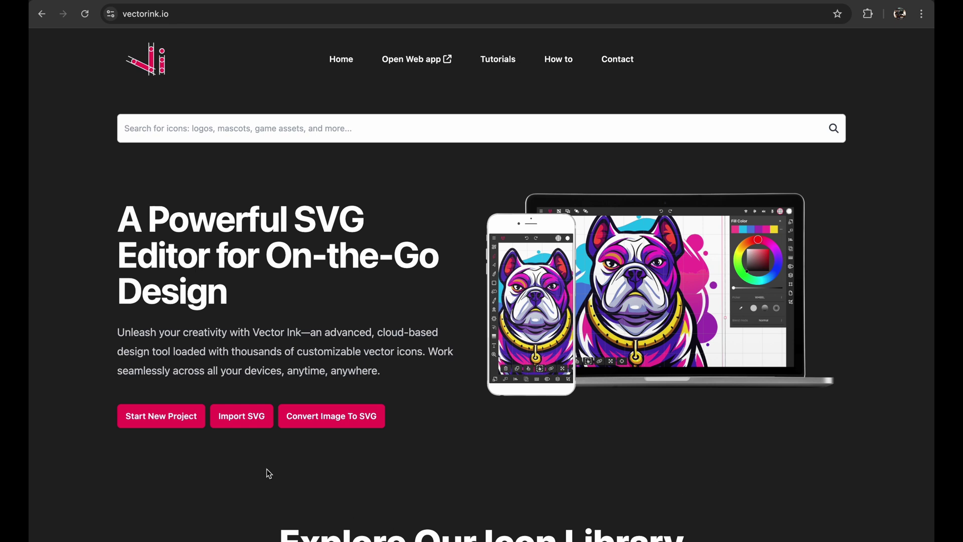
Start a new Vector Ink project and check which browser extensions are installed.
left_click(178, 424)
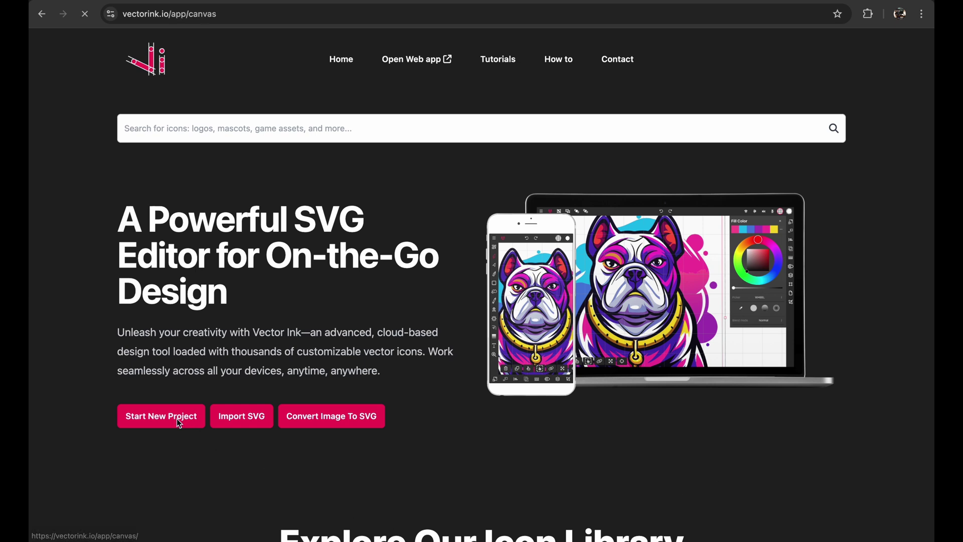
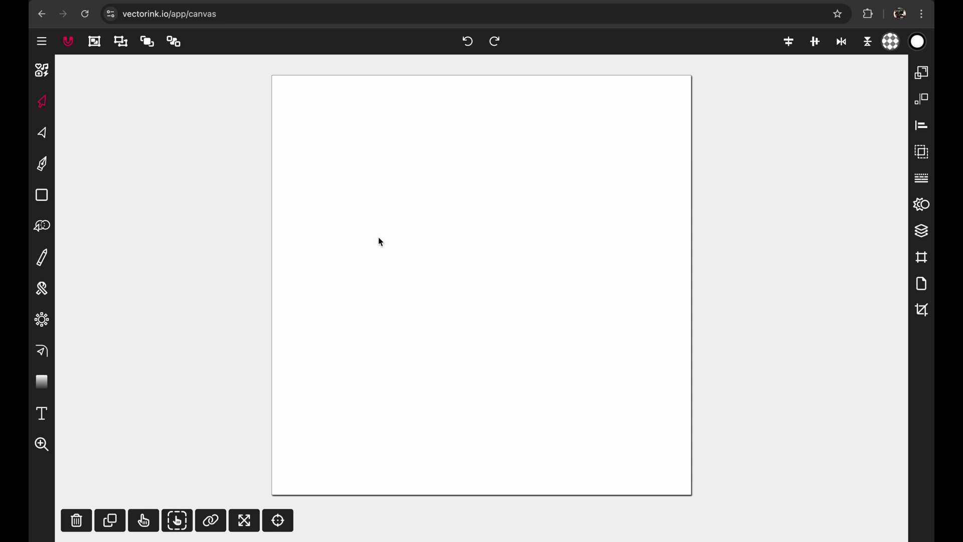
left_click(869, 20)
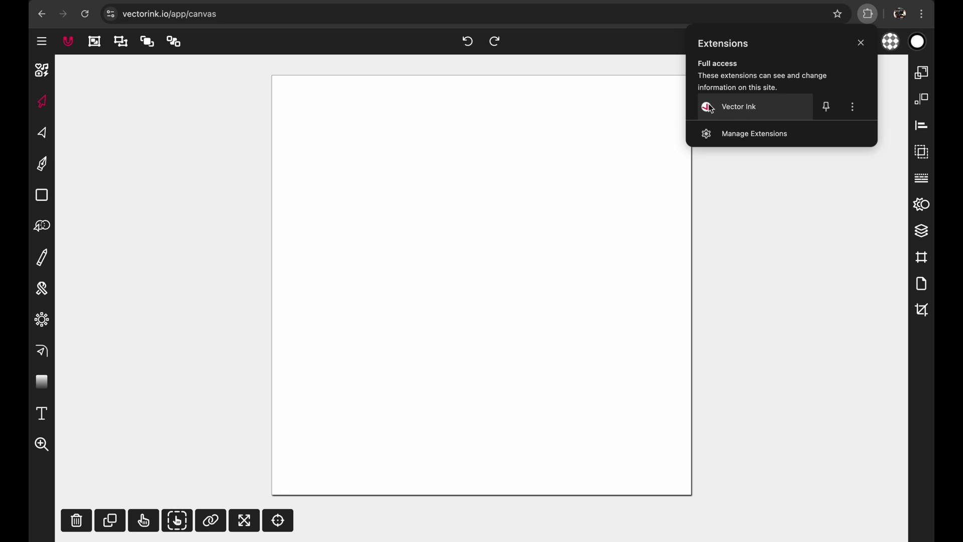
left_click(622, 147)
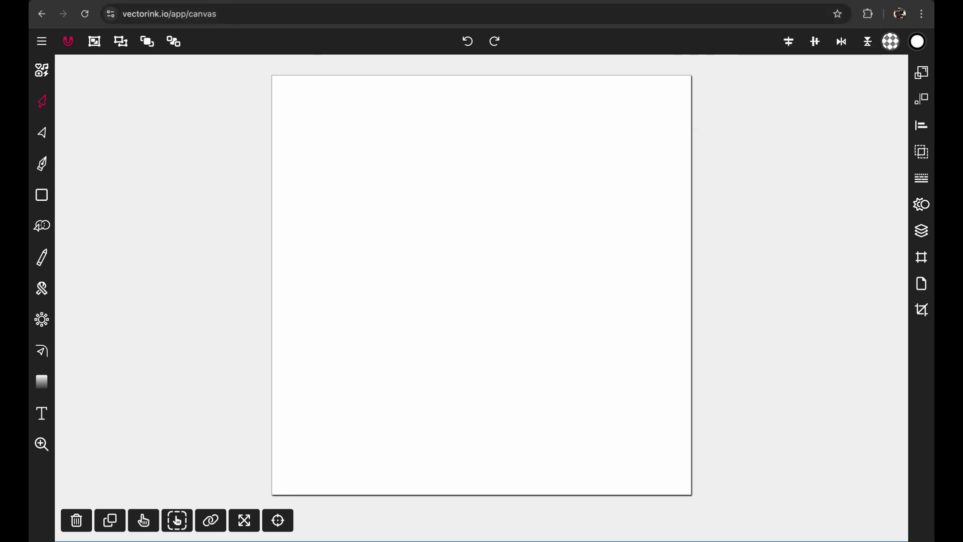
Find the Chrome Web Store through a "chrome store" web search and look up "vector" in it.
key("ctrl+t")
type("chrome")
key("Return")
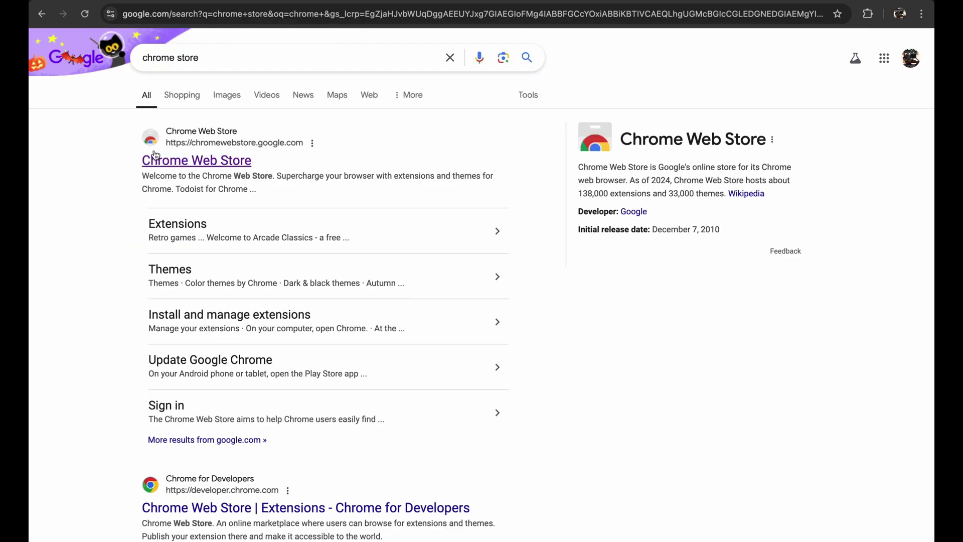
left_click(156, 155)
type("vecgie")
key("BackSpace")
key("BackSpace")
key("BackSpace")
type("tor")
left_click(469, 145)
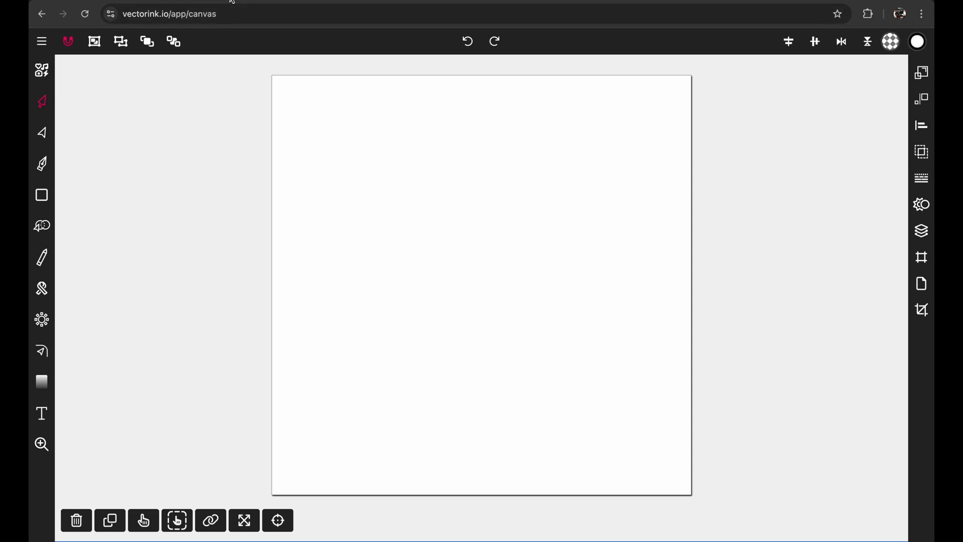
Search Google Images for "birds" in a new browser tab and browse the photos.
key("super+t")
type("birds")
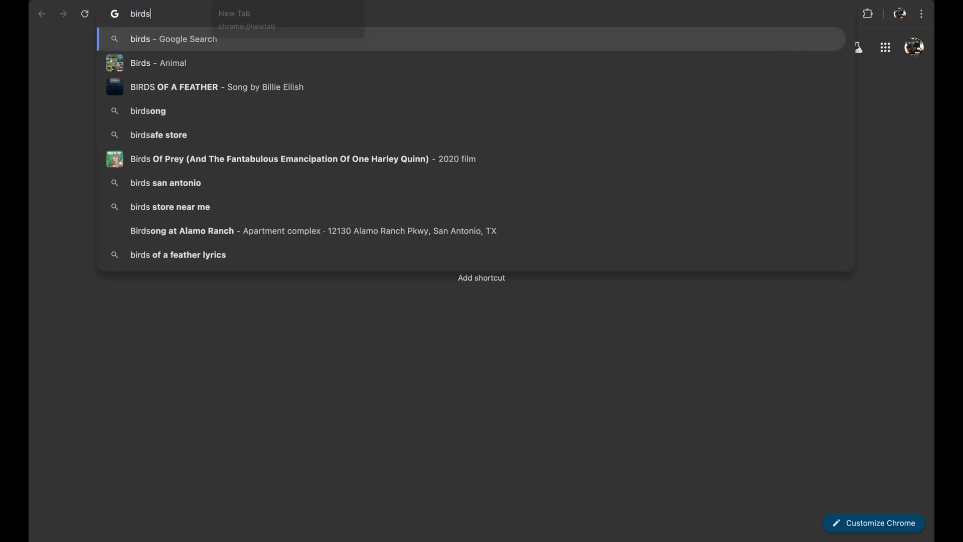
key("Return")
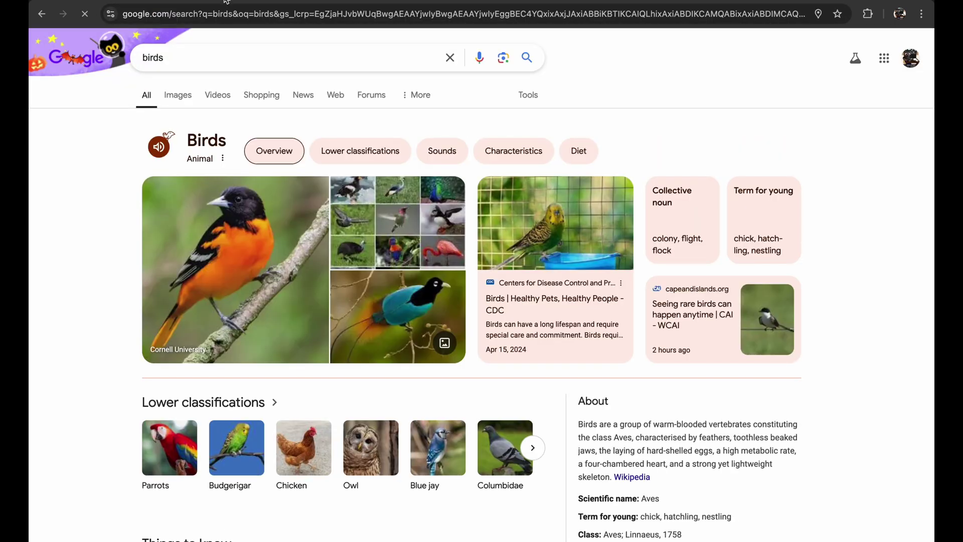
left_click(185, 93)
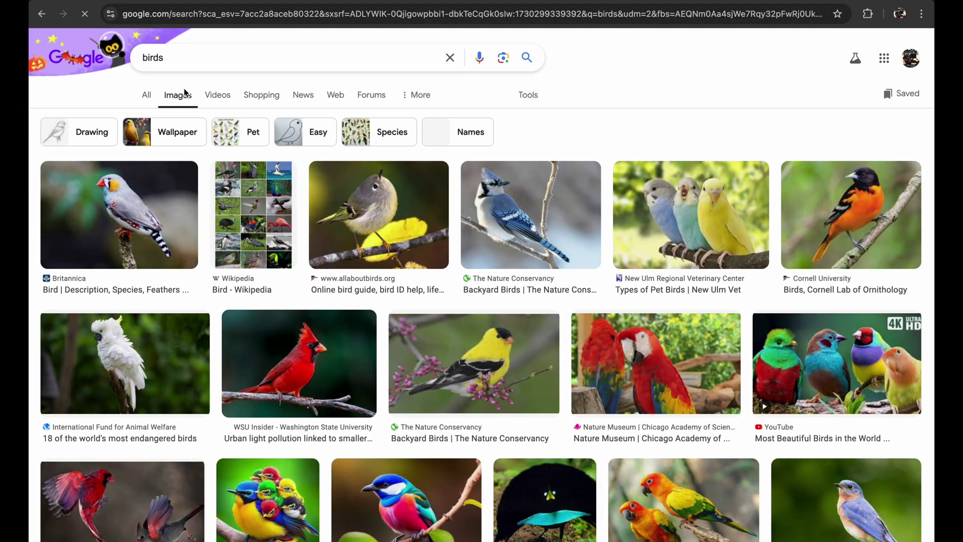
scroll(249, 300, "down", 4)
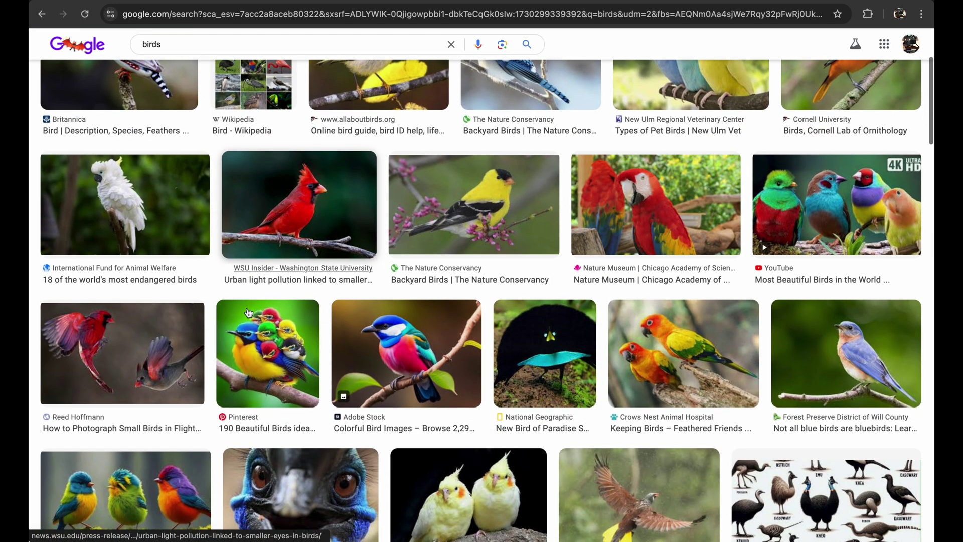
scroll(248, 311, "up", 4)
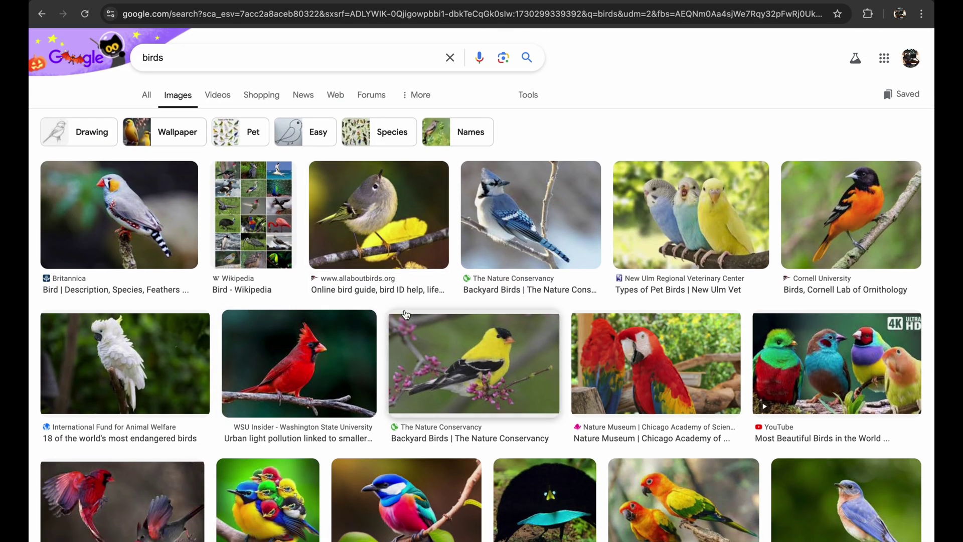
scroll(405, 313, "down", 1)
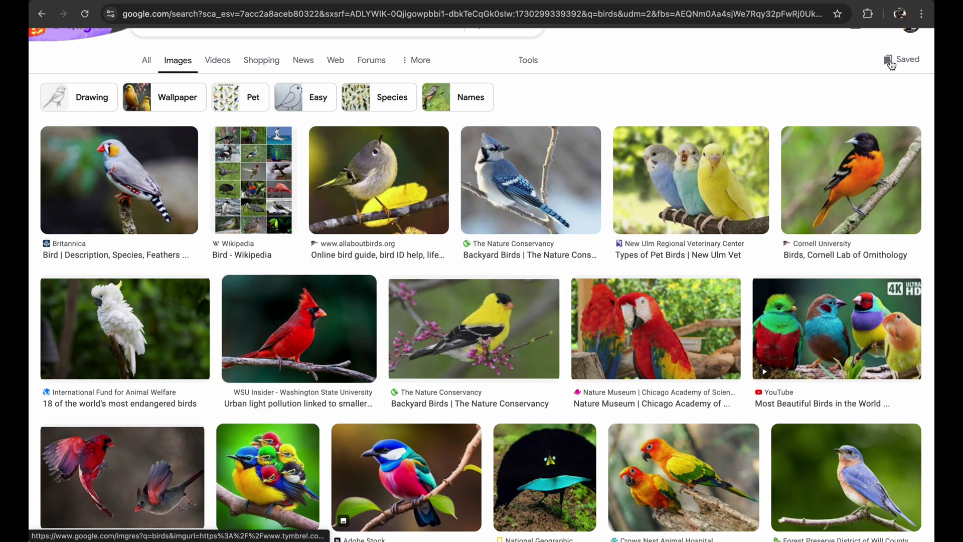
Enable the Vector Ink extension's pen for images on the search results page.
left_click(873, 16)
left_click(782, 104)
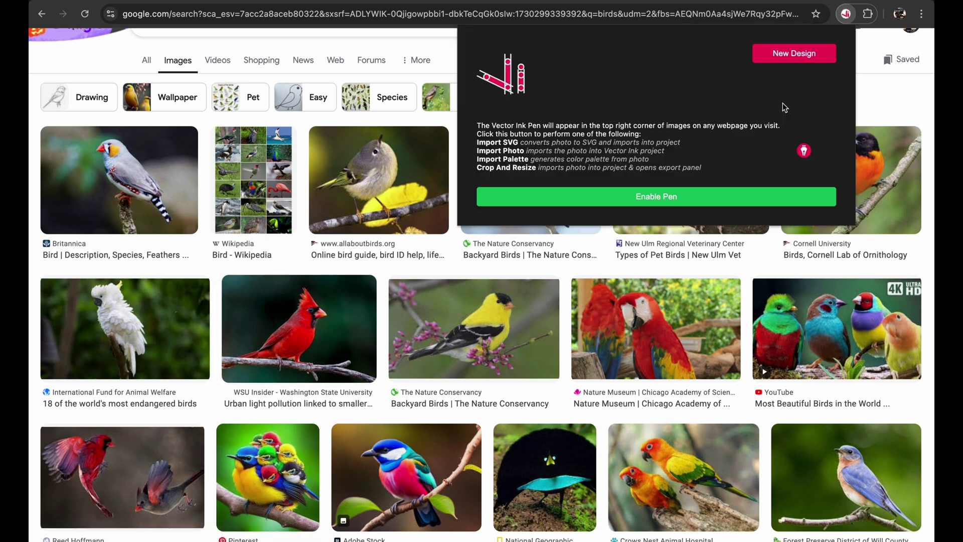
left_click(667, 200)
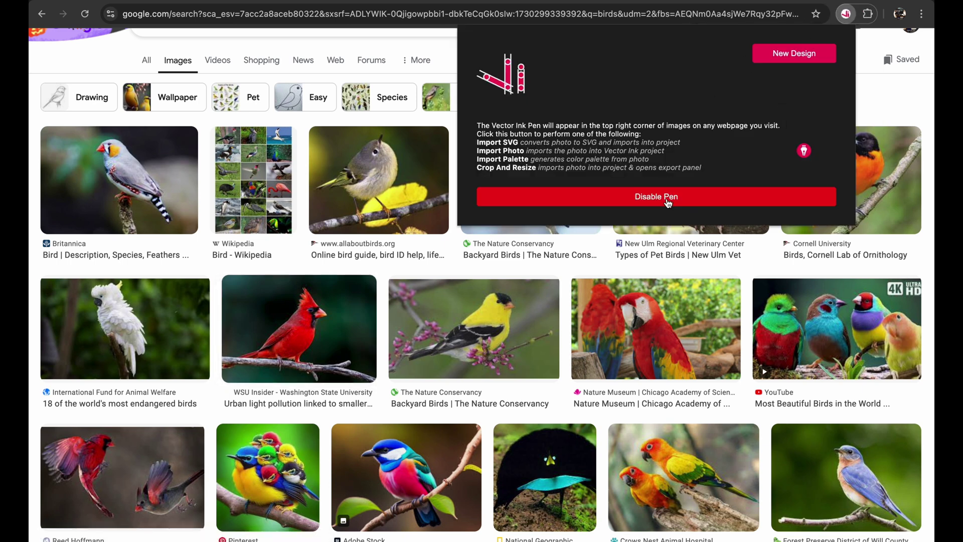
left_click(104, 63)
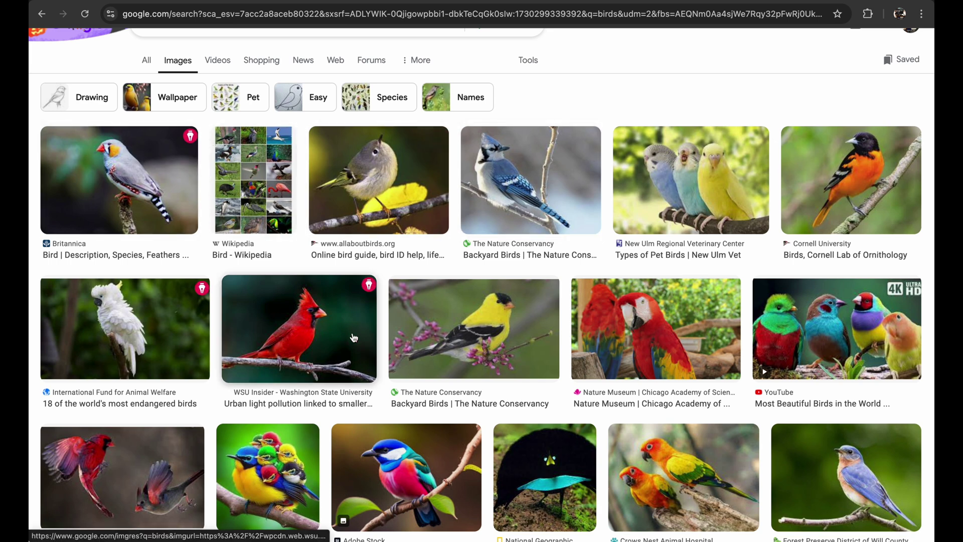
Import the red cardinal photo from the image results into the Vector Ink project as a photo.
left_click(368, 285)
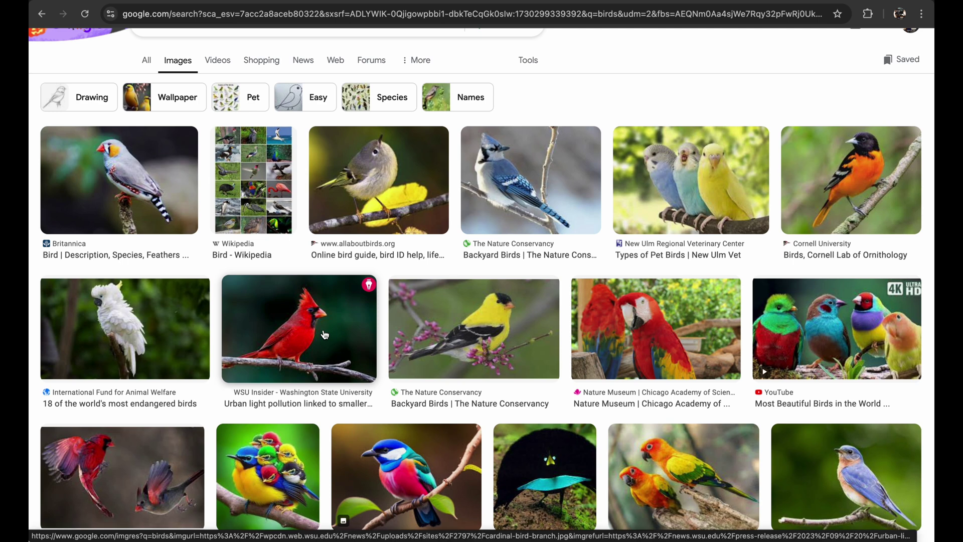
mouse_move(369, 284)
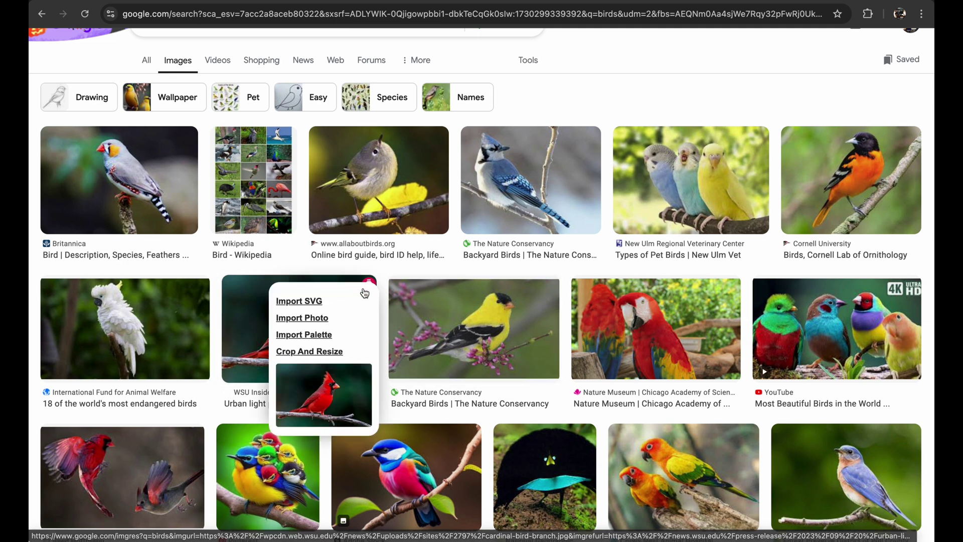
left_click(303, 318)
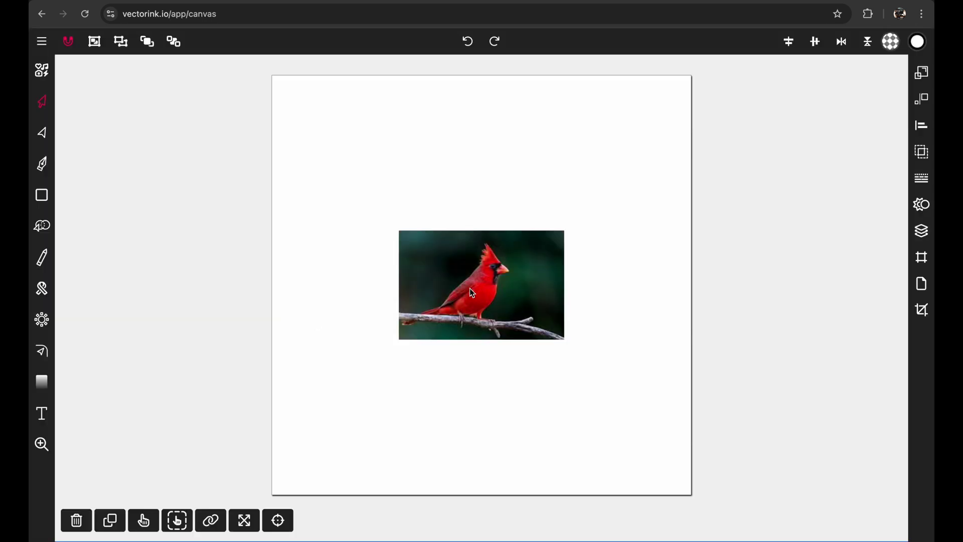
left_click(42, 41)
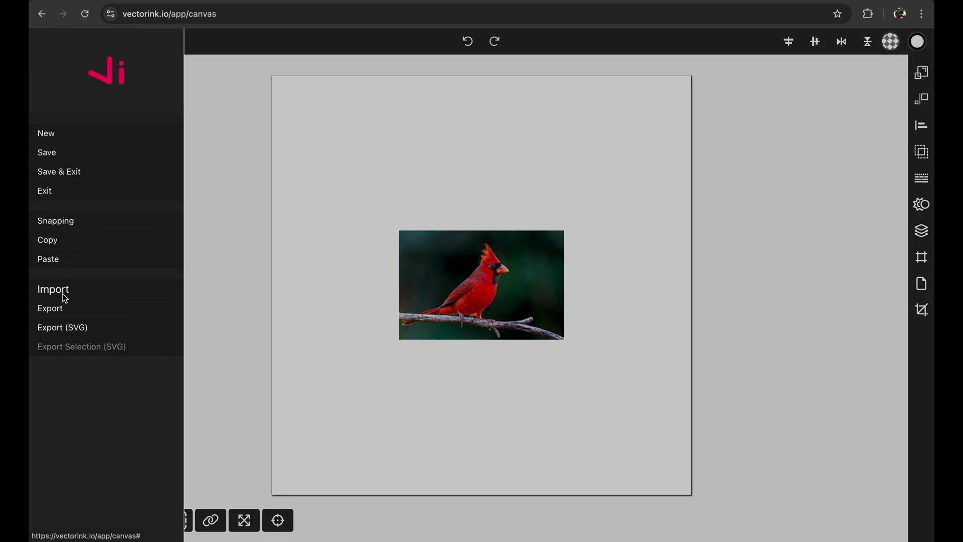
left_click(309, 246)
Enlarge the cardinal photo proportionally about its centre until it spans almost the full width of the artboard.
left_click(474, 271)
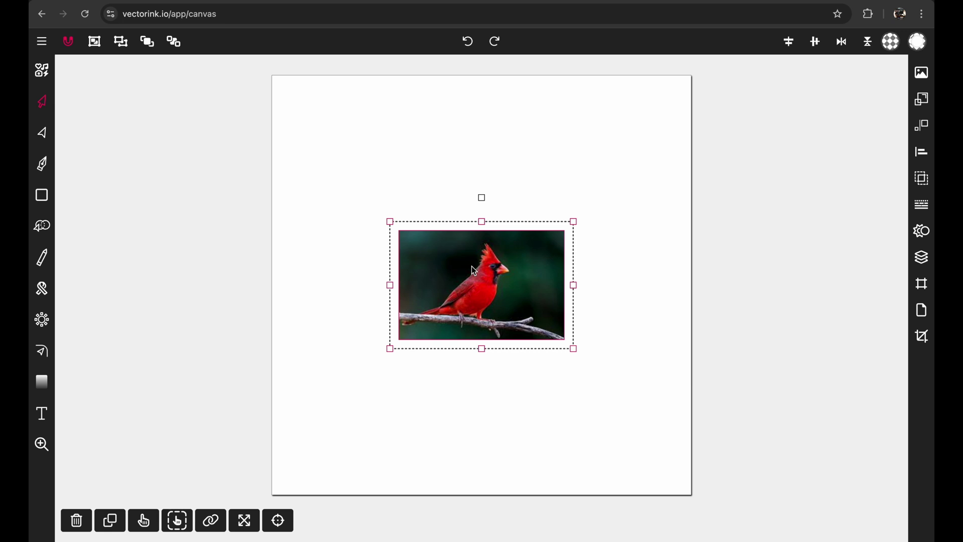
left_click_drag(572, 222, 572, 224)
left_click_drag(576, 223, 817, 14)
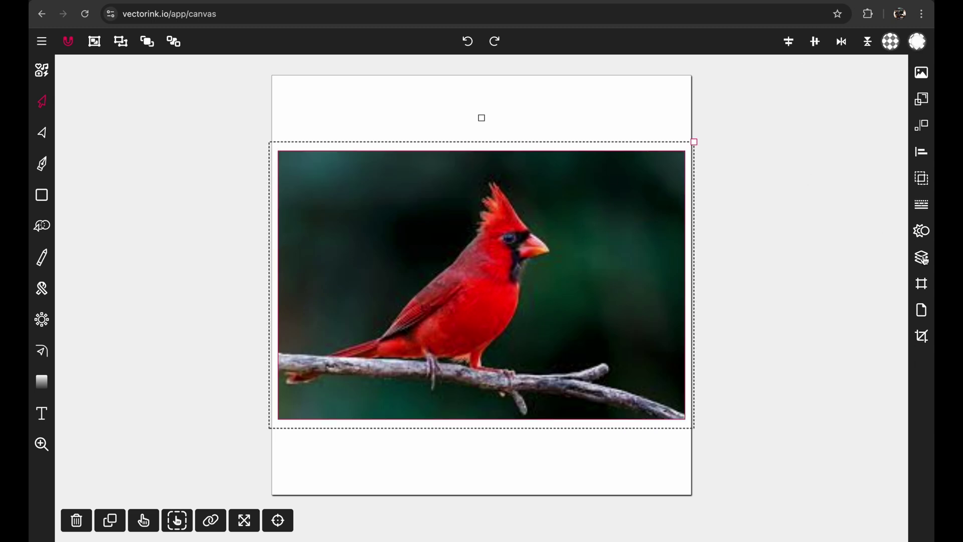
Lower the opacity of the Raster item in layer1 to about 30% and deselect the photo.
left_click(924, 260)
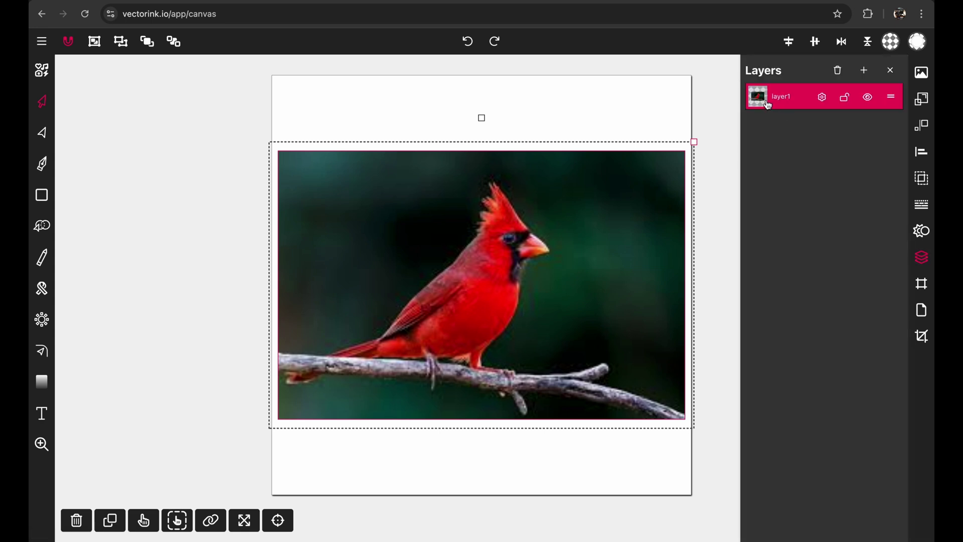
left_click(761, 102)
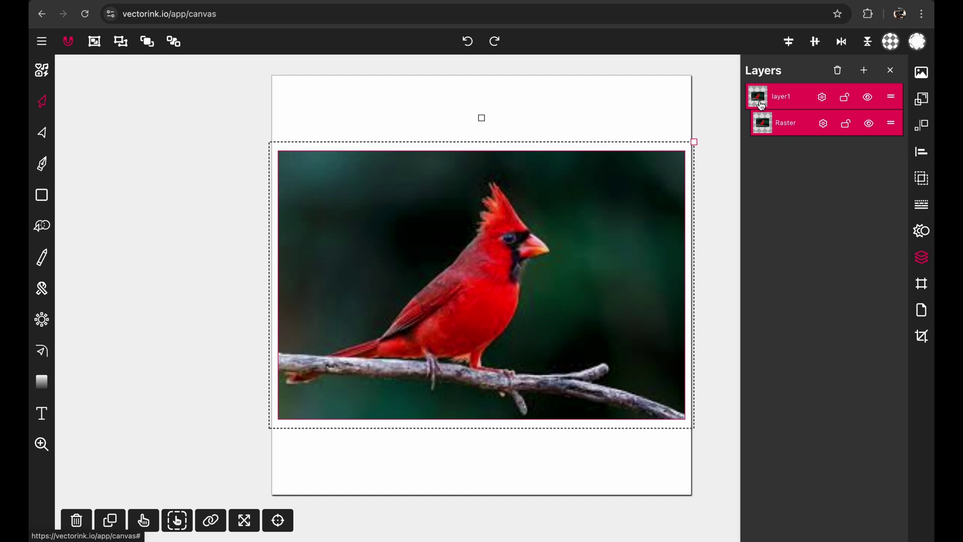
left_click(823, 125)
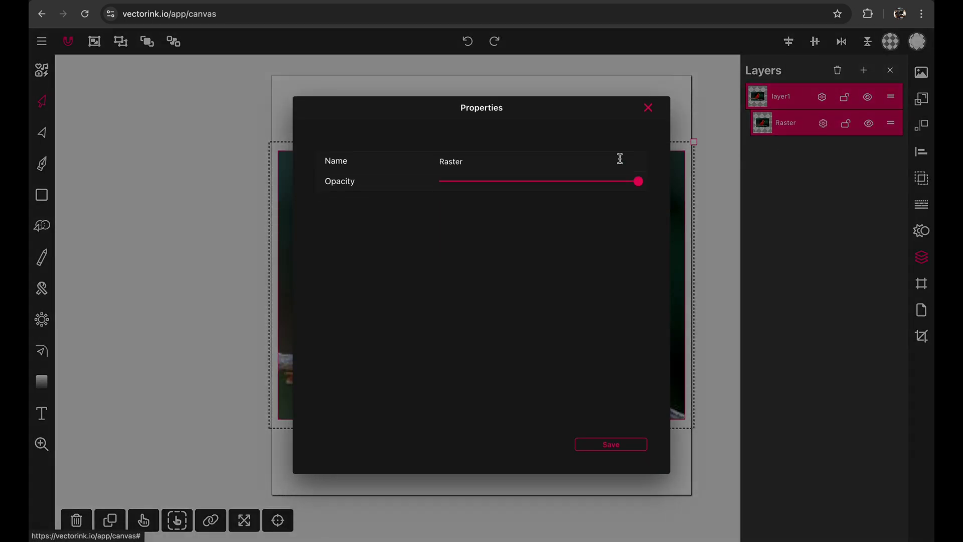
mouse_move(519, 181)
left_mouse_down()
mouse_move(490, 183)
mouse_move(501, 182)
left_mouse_up()
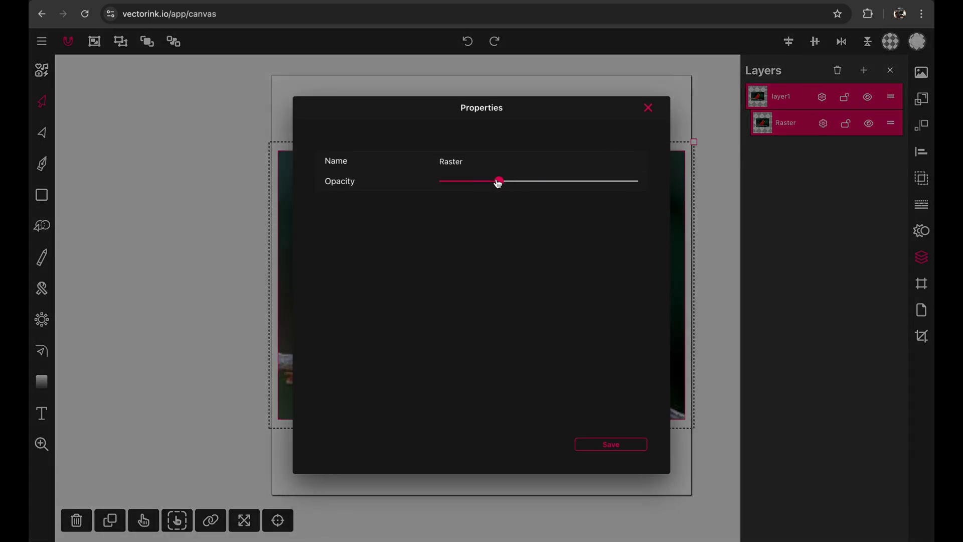
left_click(622, 445)
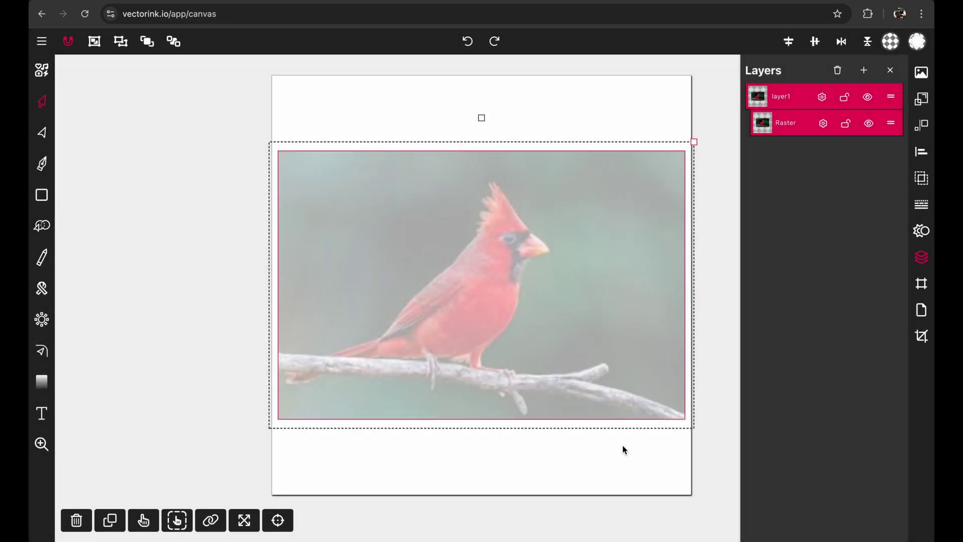
left_click(834, 140)
left_click(891, 70)
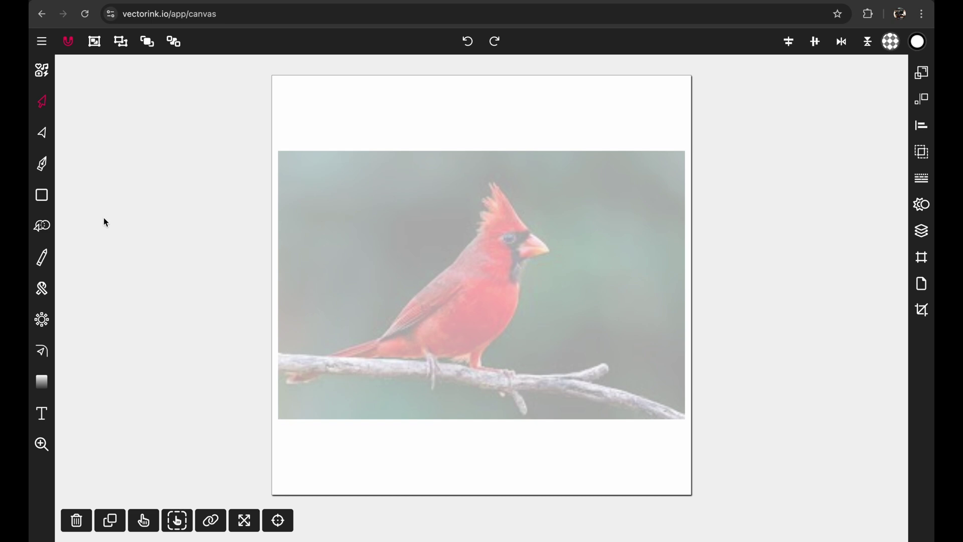
Draw a constrained circle over the cardinal's head and body with the Ellipse tool.
left_click(47, 197)
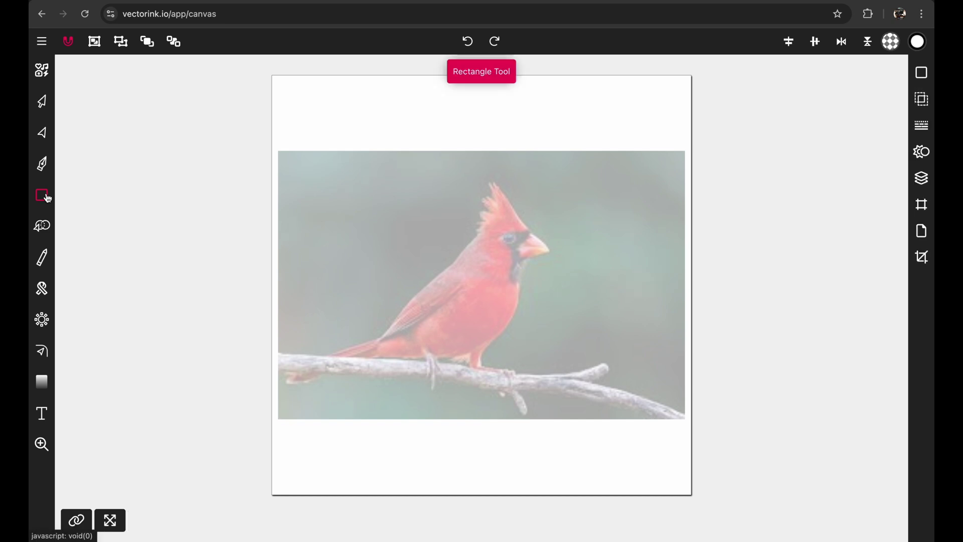
left_click(46, 197)
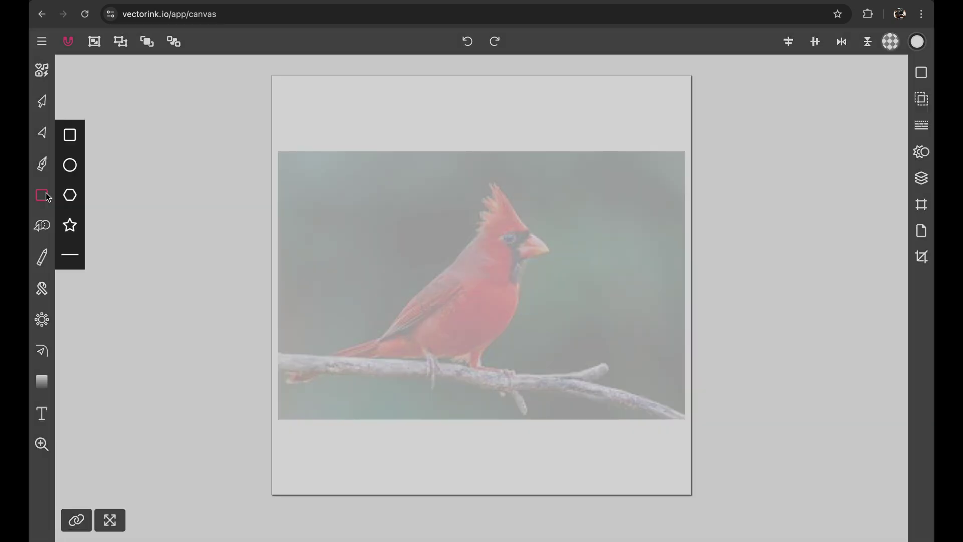
left_click(71, 170)
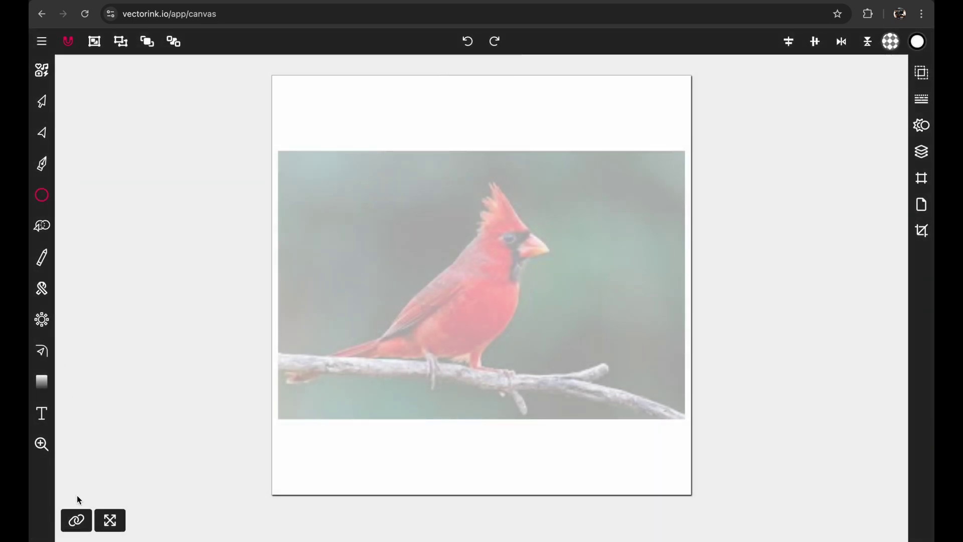
left_click(79, 520)
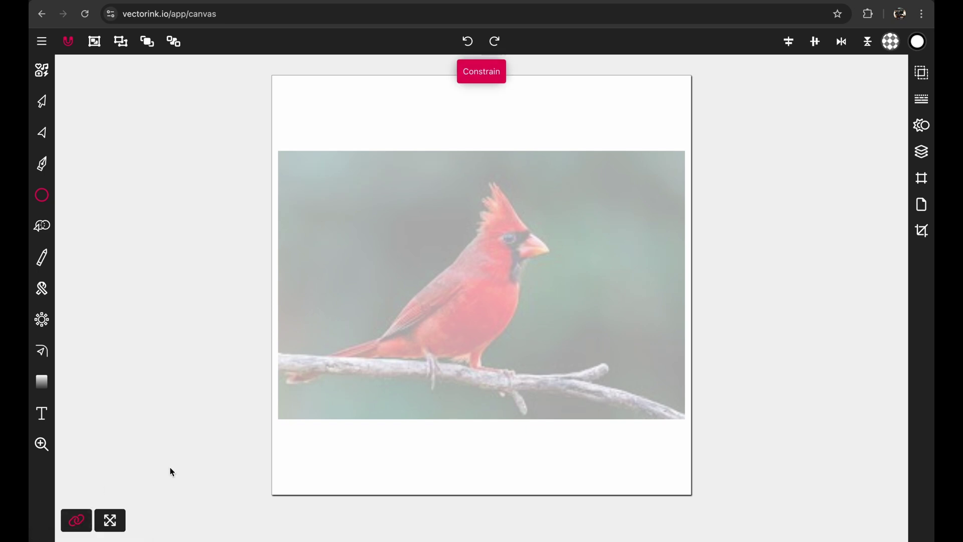
left_click_drag(335, 164, 532, 298)
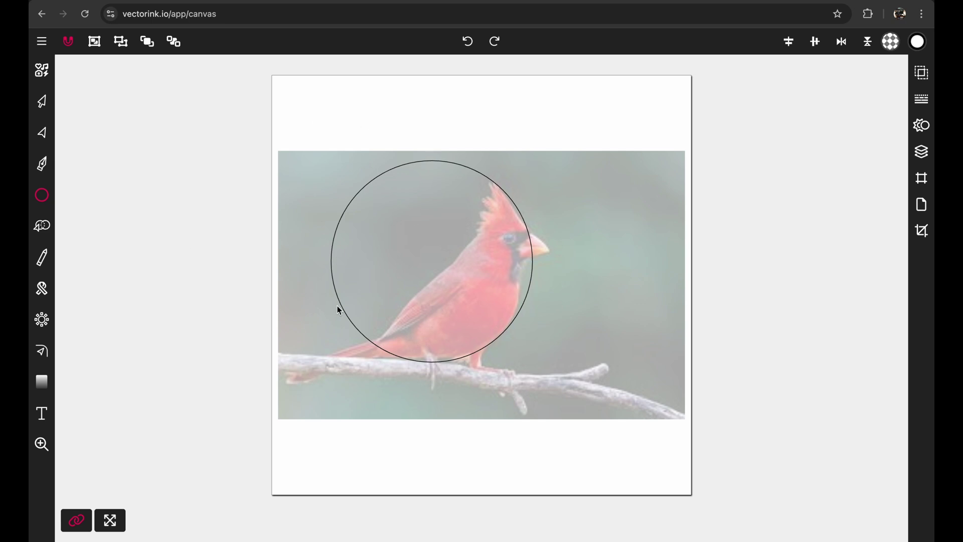
Resize and reposition the circle so it frames the cardinal's head and body, with its edge meeting the beak tip.
left_click(42, 103)
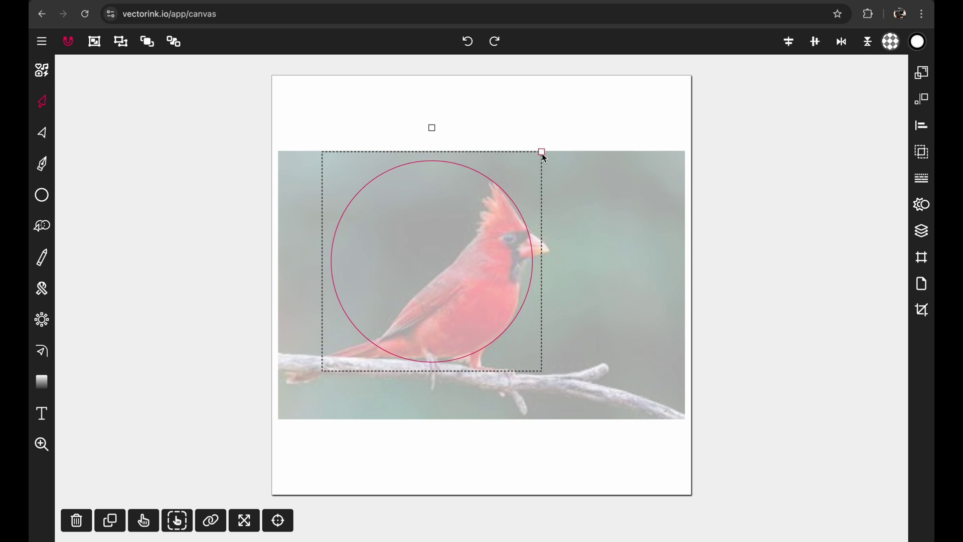
left_click_drag(542, 153, 520, 186)
left_click_drag(502, 246, 504, 260)
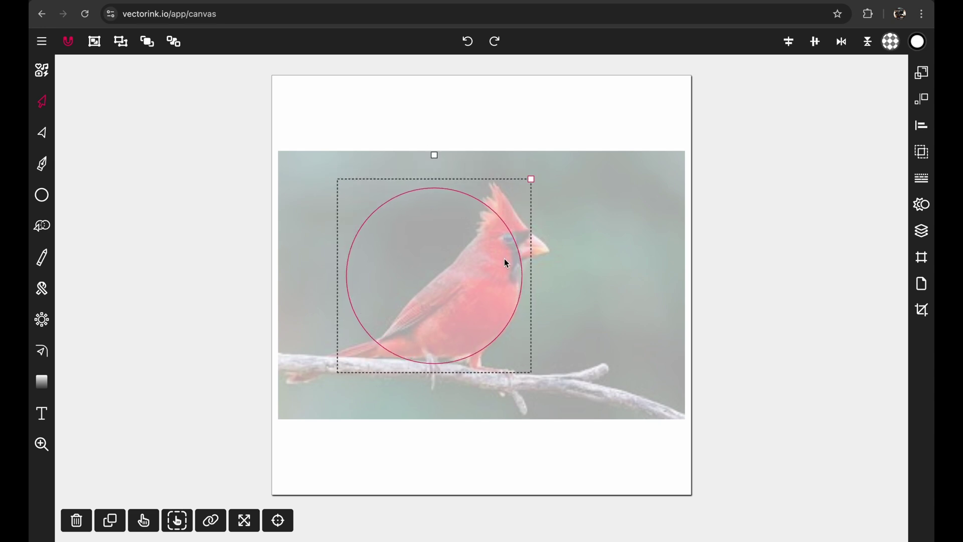
left_click_drag(532, 179, 558, 152)
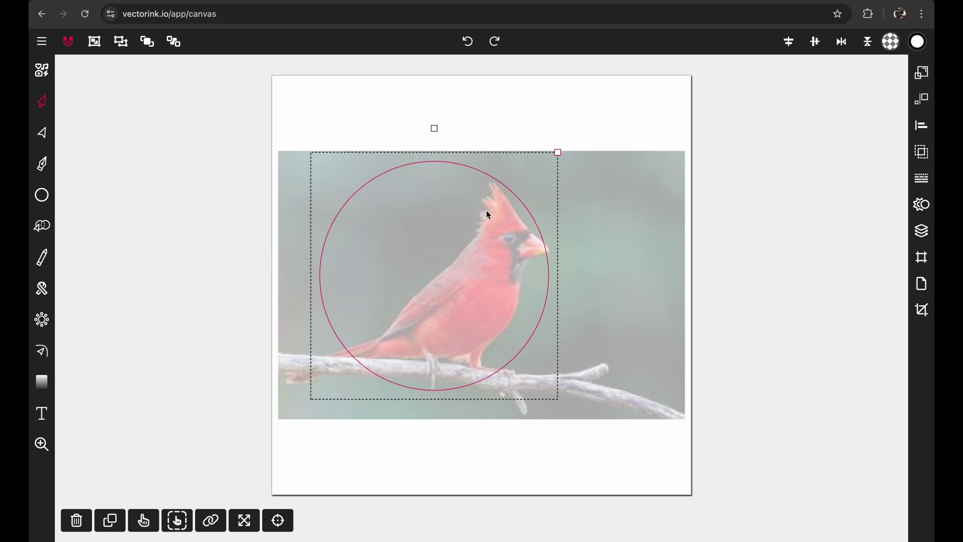
Shrink the large circle until its edge follows the cardinal's breast, and duplicate it as a much smaller circle below the beak.
left_click_drag(557, 153, 536, 178)
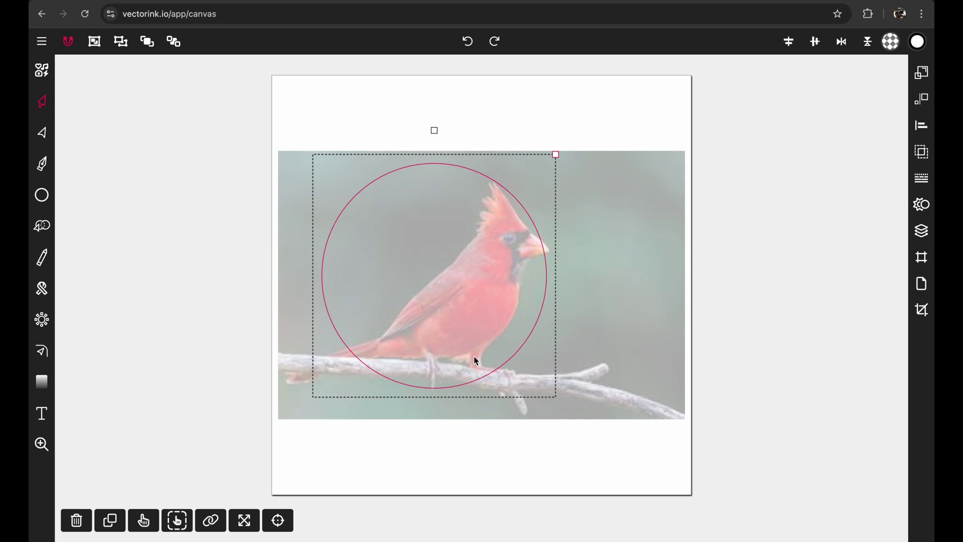
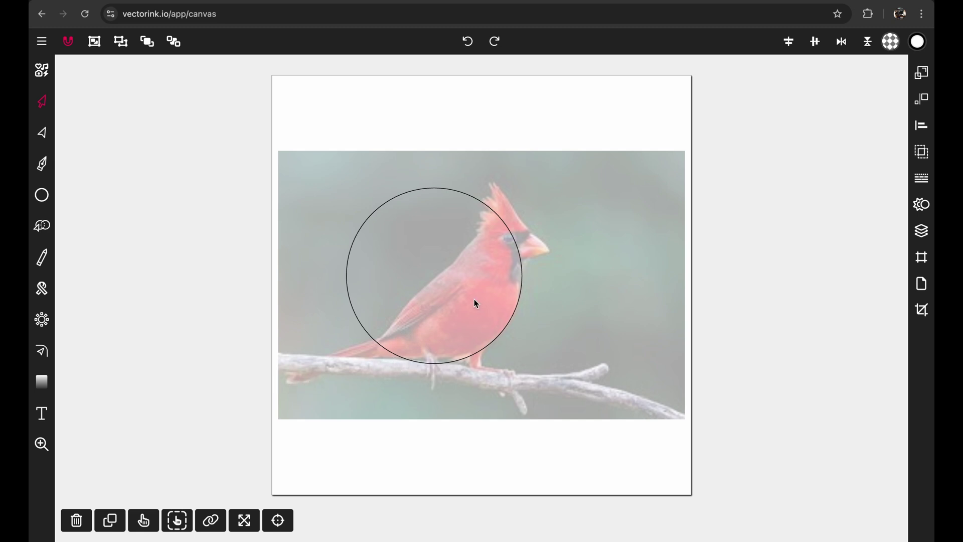
left_click(496, 219)
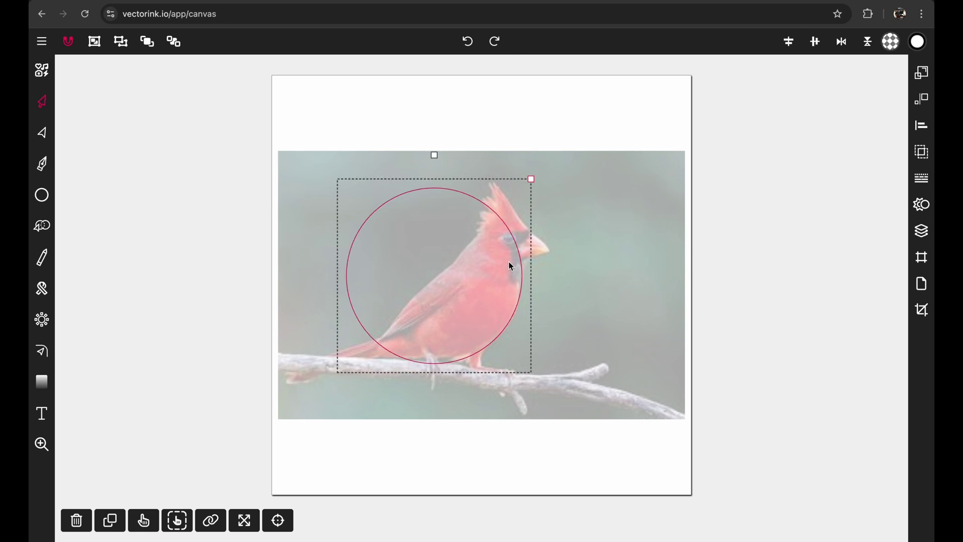
left_click(111, 520)
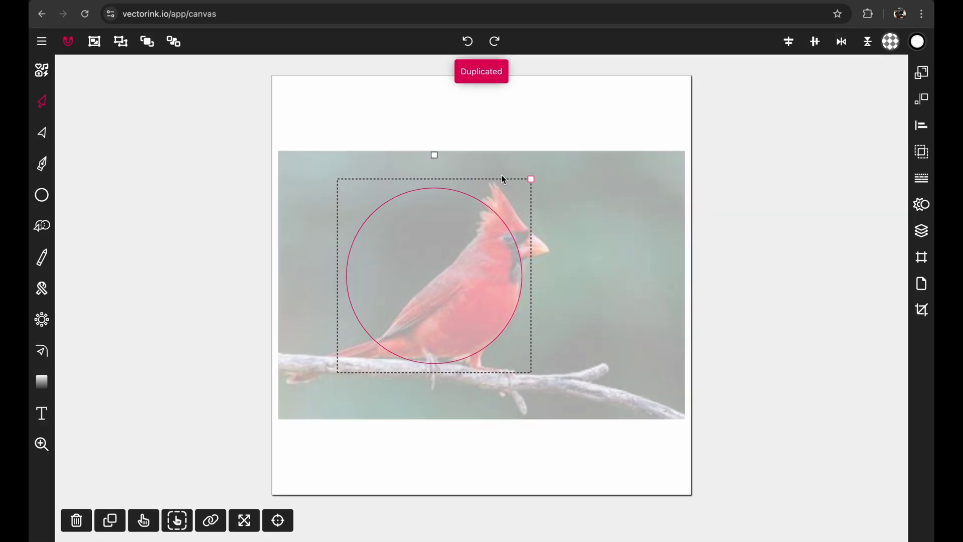
left_click_drag(531, 179, 553, 284)
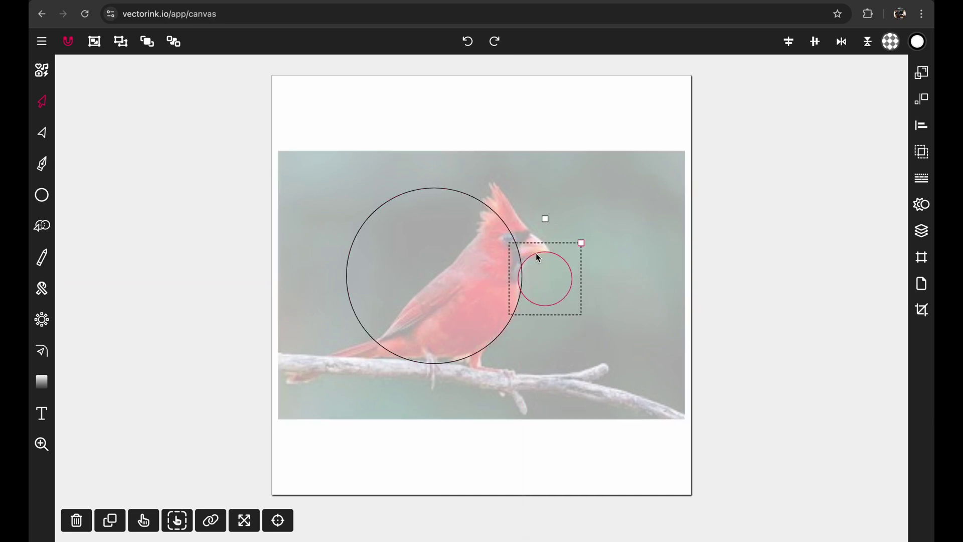
Resize and reposition the small circle so it touches the large circle's edge and its upper arc follows the underside of the beak.
scroll(530, 252, "up", 5)
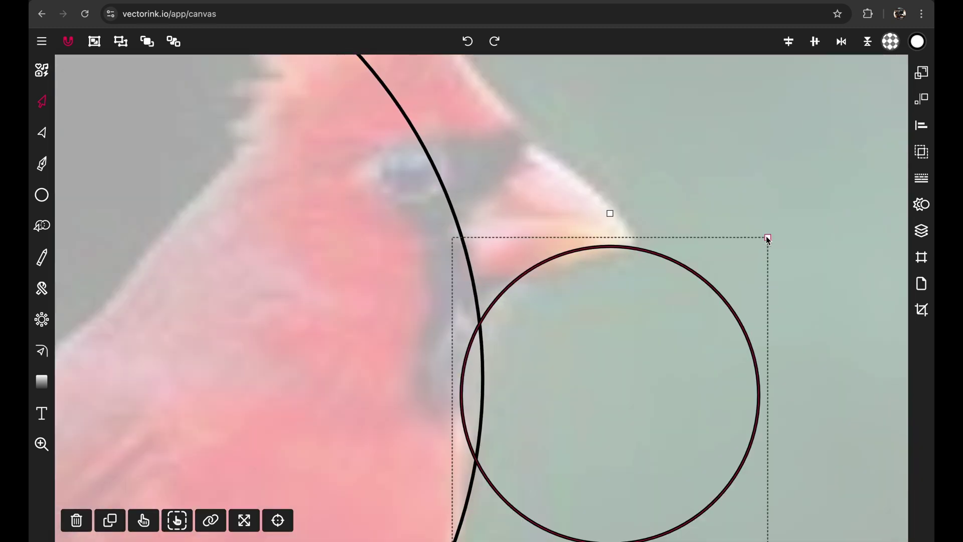
left_click_drag(767, 237, 584, 330)
left_click_drag(673, 266, 688, 251)
left_click_drag(636, 348, 646, 345)
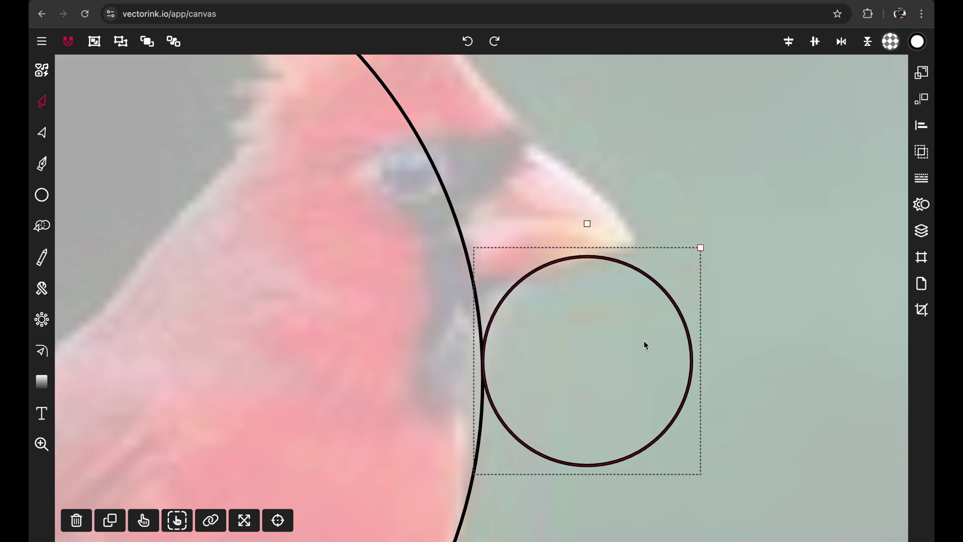
left_click_drag(699, 247, 722, 225)
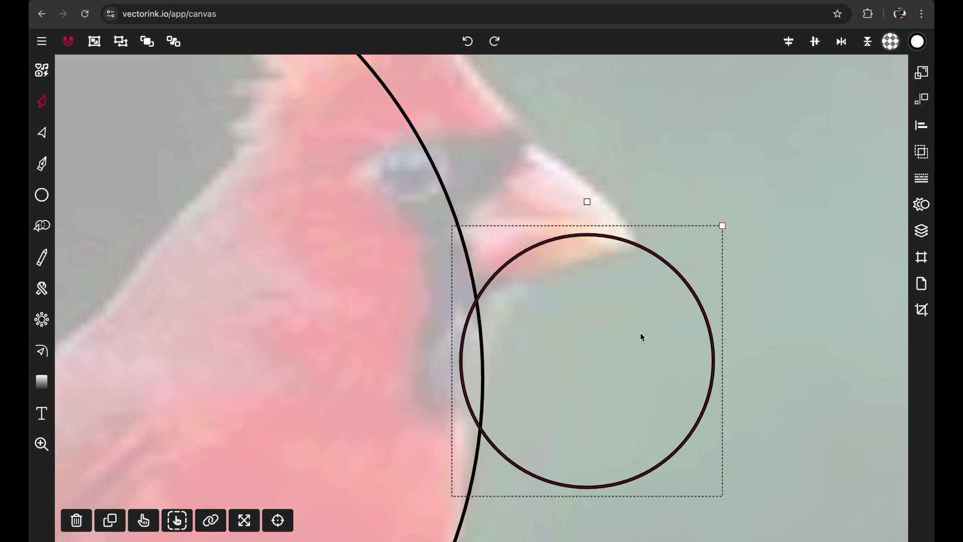
left_click_drag(641, 333, 664, 345)
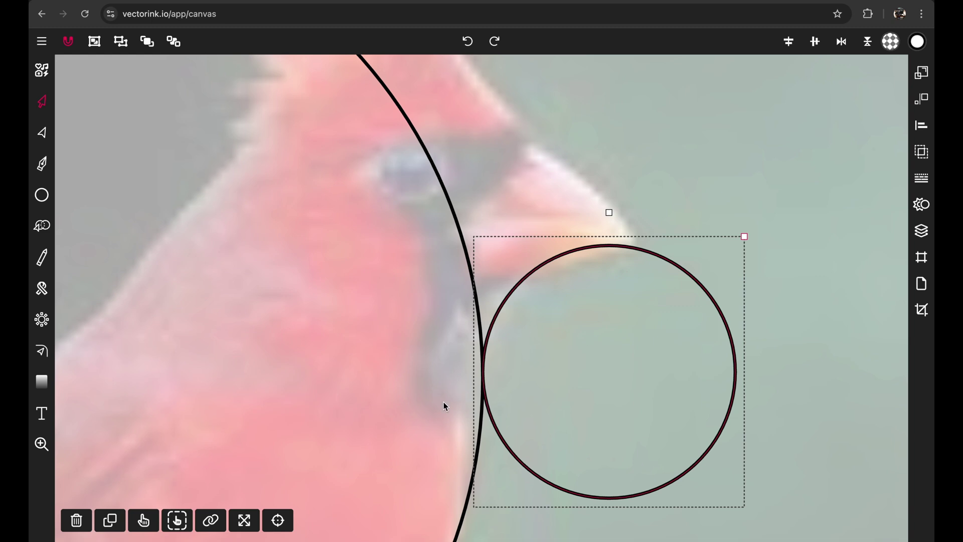
scroll(443, 402, "down", 10)
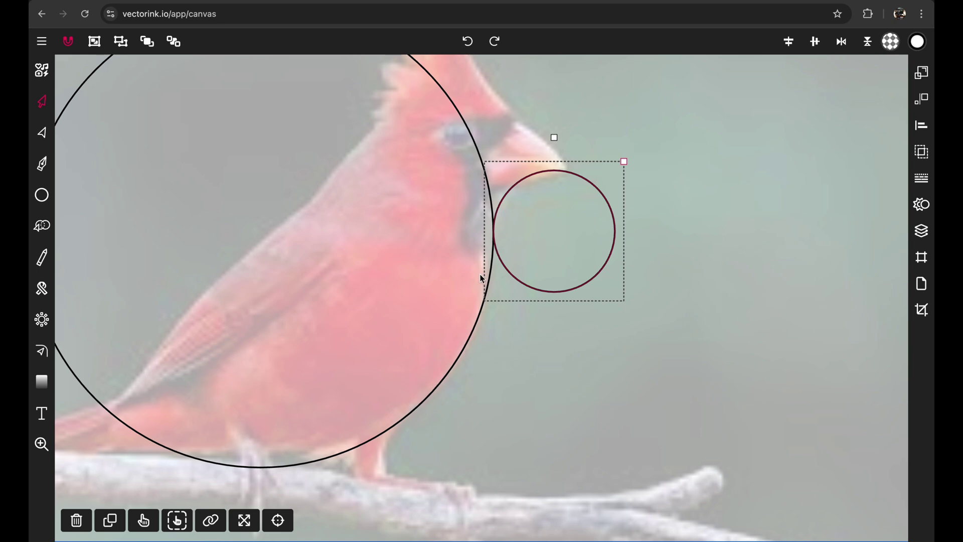
scroll(479, 278, "up", 4)
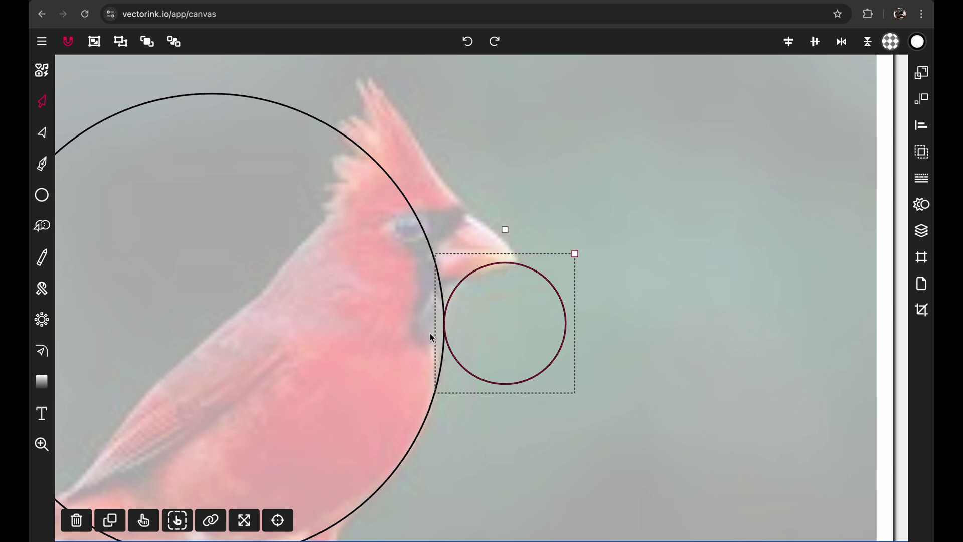
scroll(429, 333, "down", 5)
left_click(637, 296)
scroll(458, 312, "up", 2)
scroll(451, 313, "down", 2)
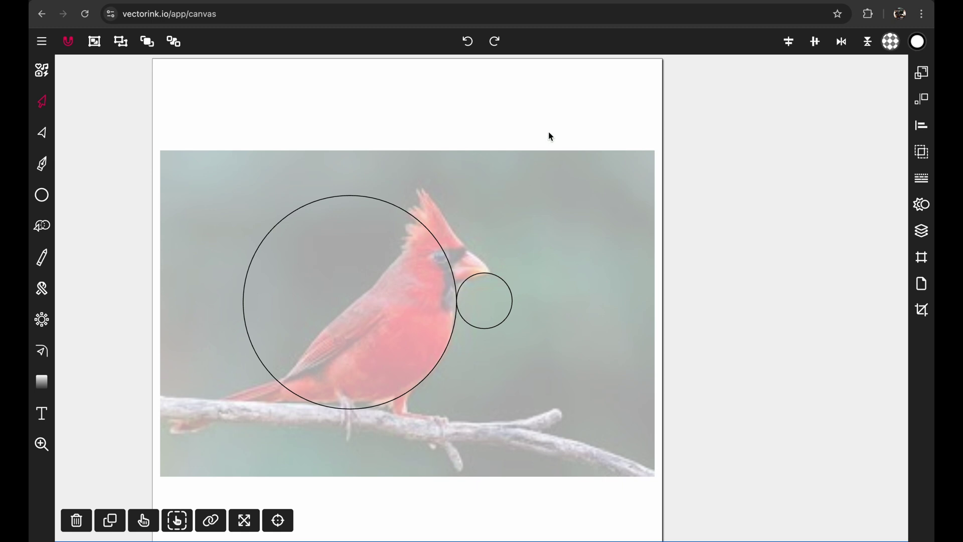
left_click_drag(579, 107, 198, 450)
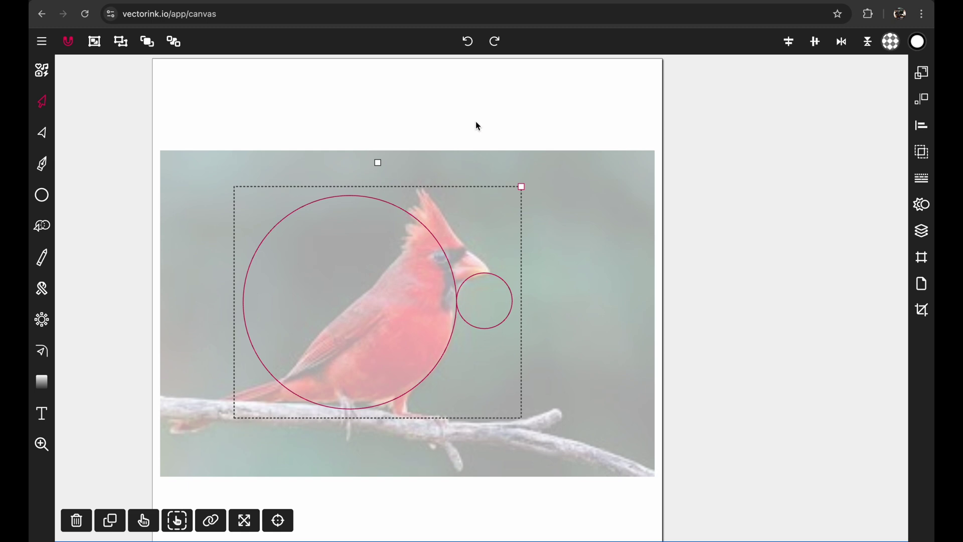
left_click(497, 120)
left_click_drag(560, 87, 173, 461)
left_click(319, 92)
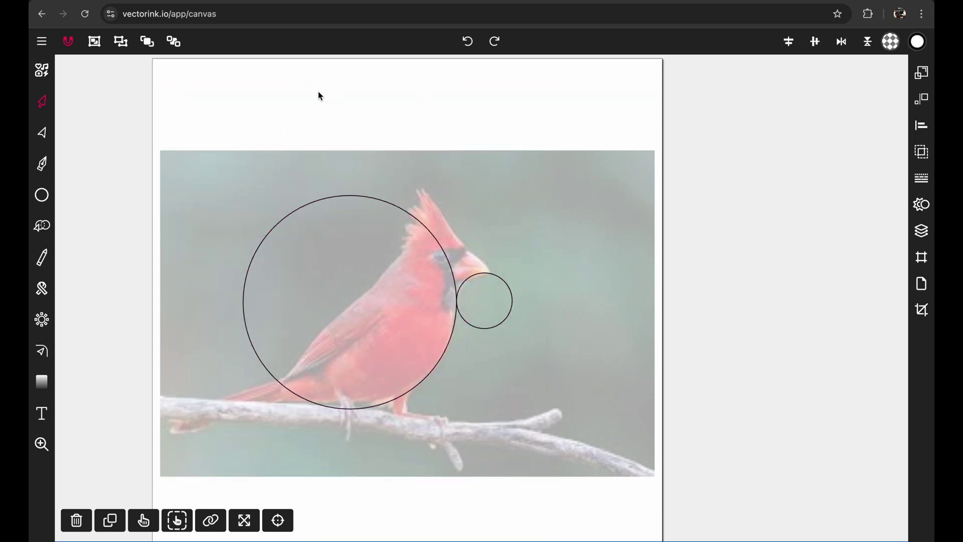
Select both circles together with Select Multiple and turn off Scaling Strokes for them.
left_click(144, 520)
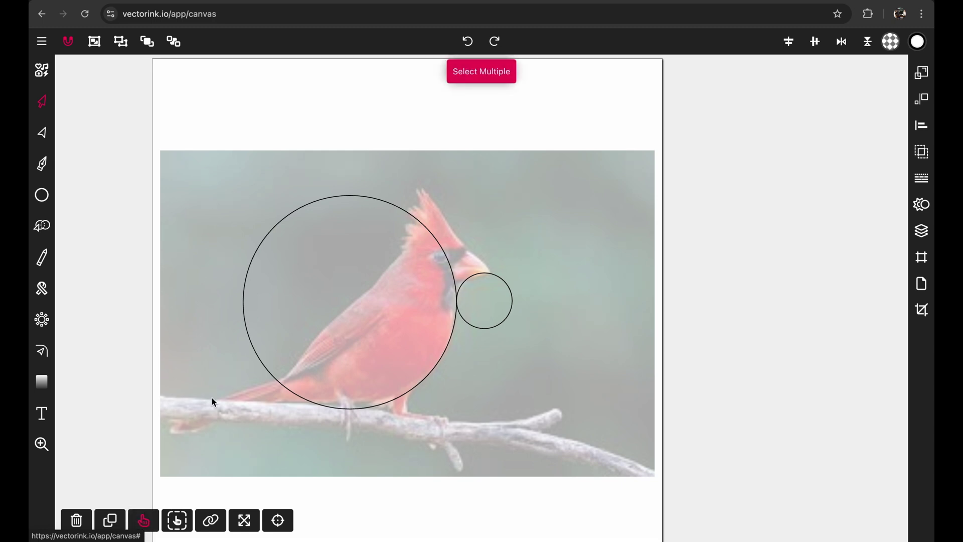
left_click(366, 199)
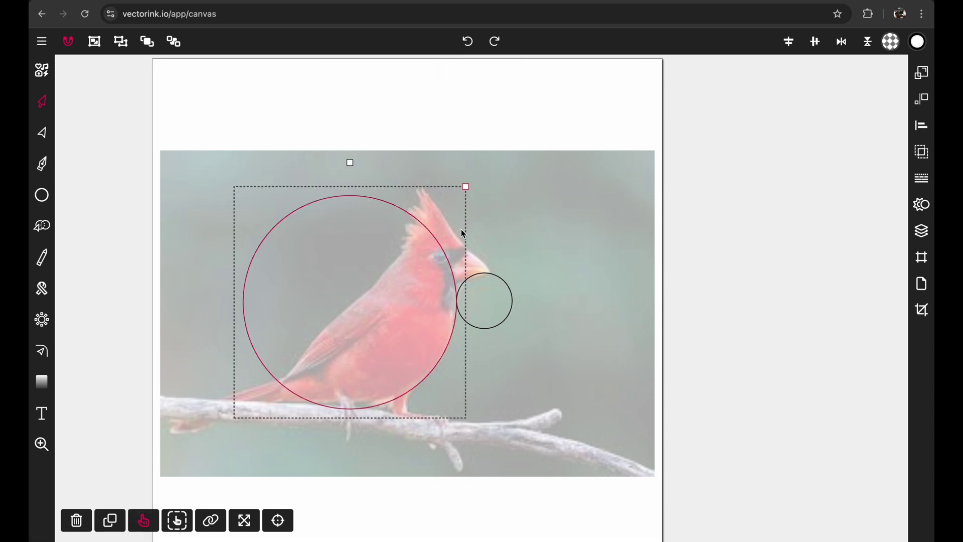
left_click(491, 273)
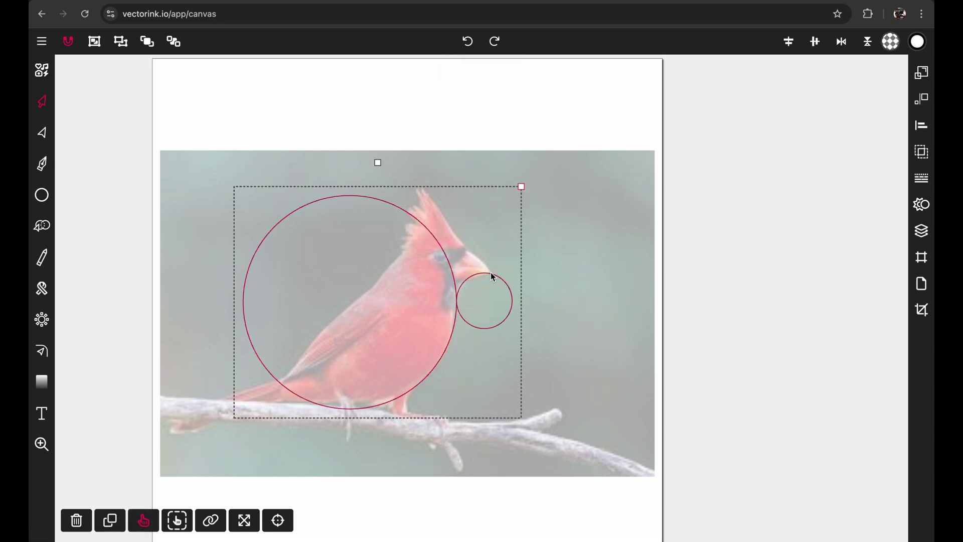
left_click(923, 179)
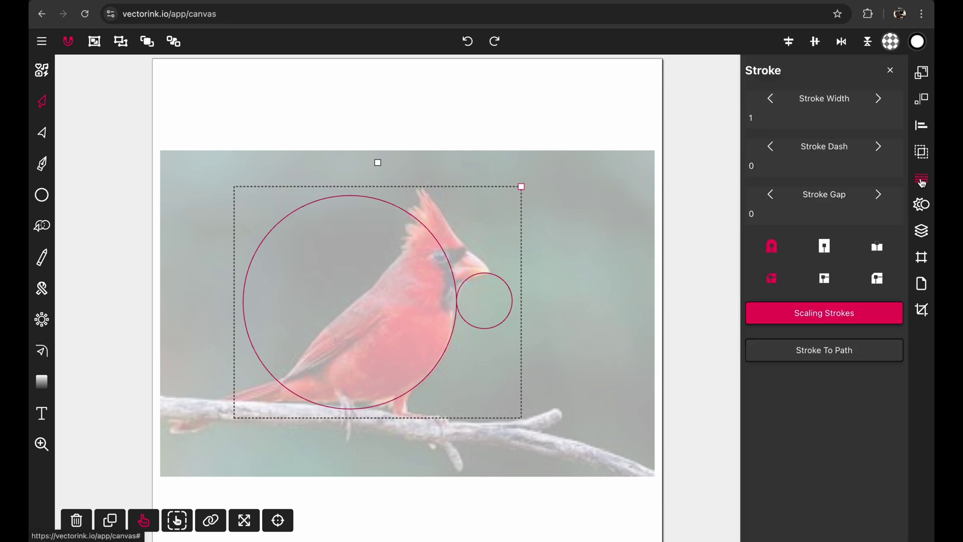
left_click(829, 321)
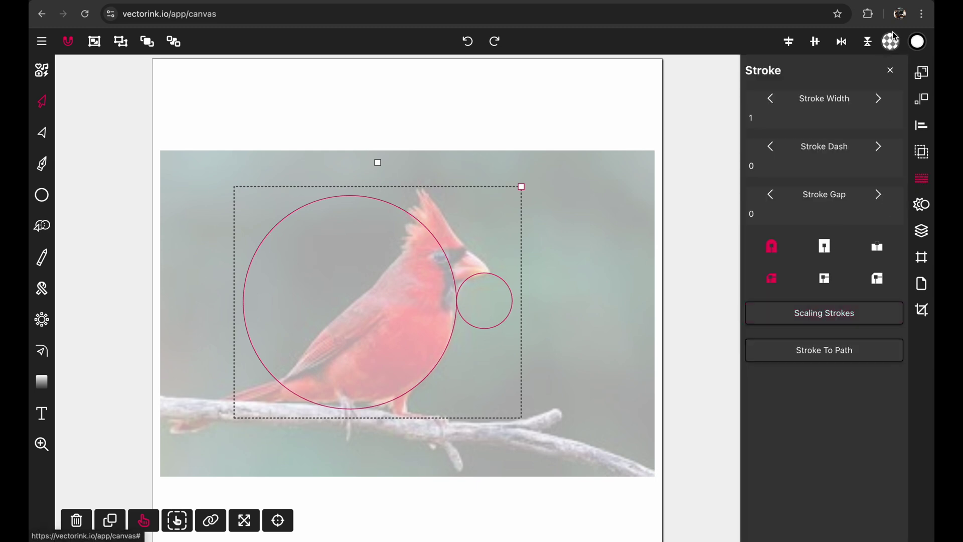
left_click(891, 71)
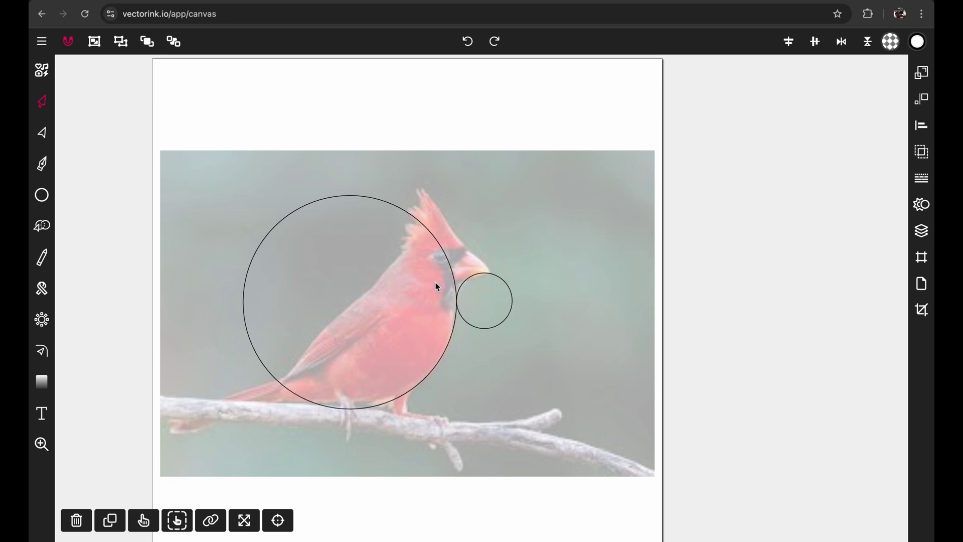
Examine up close the point where the small beak circle meets the edge of the large body circle.
scroll(437, 287, "up", 5)
scroll(528, 369, "up", 5)
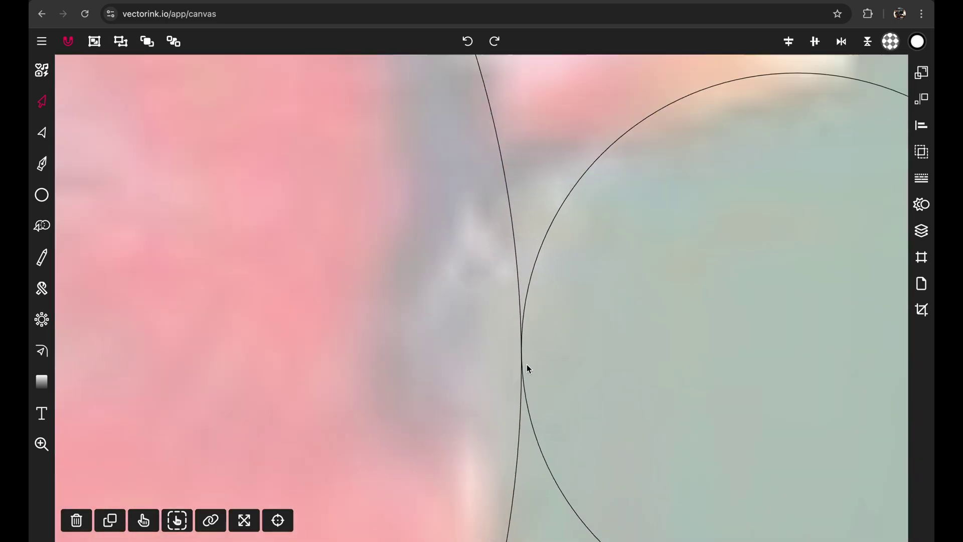
scroll(528, 369, "down", 5)
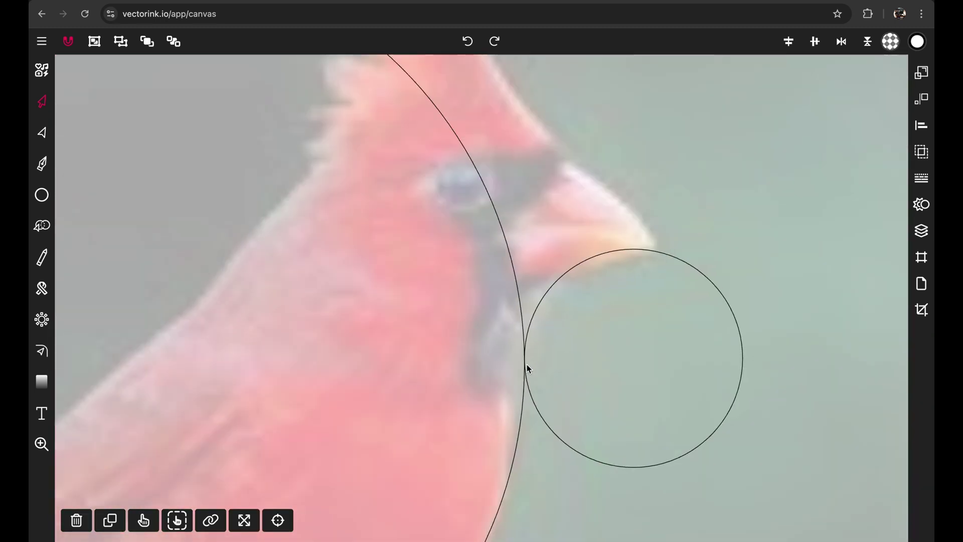
scroll(528, 368, "up", 5)
scroll(528, 369, "up", 3)
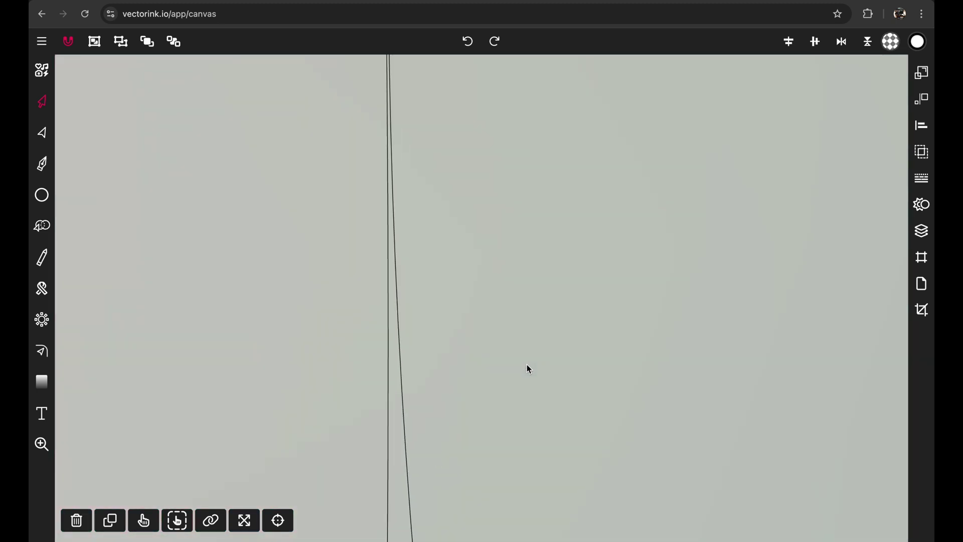
scroll(528, 369, "down", 3)
scroll(528, 368, "down", 4)
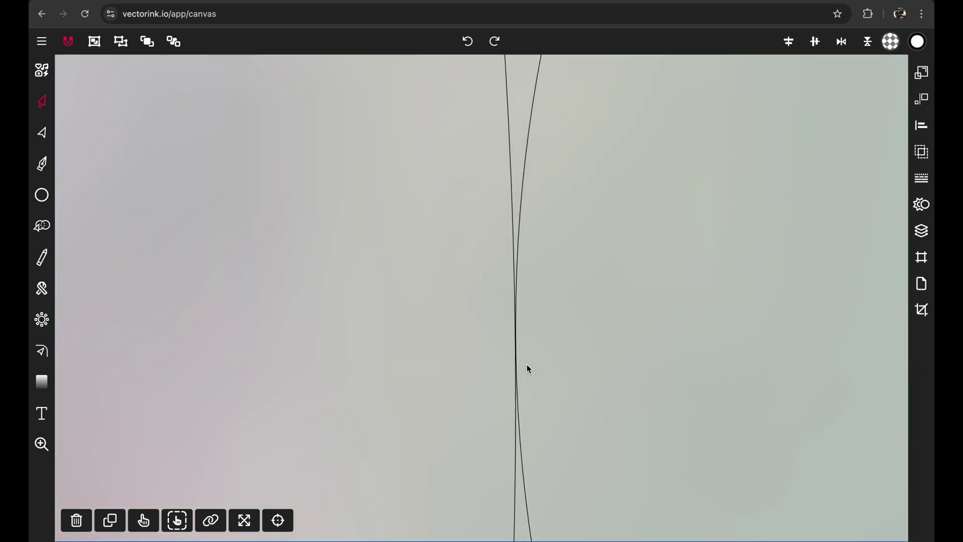
scroll(528, 368, "up", 3)
scroll(528, 369, "down", 3)
scroll(526, 364, "down", 4)
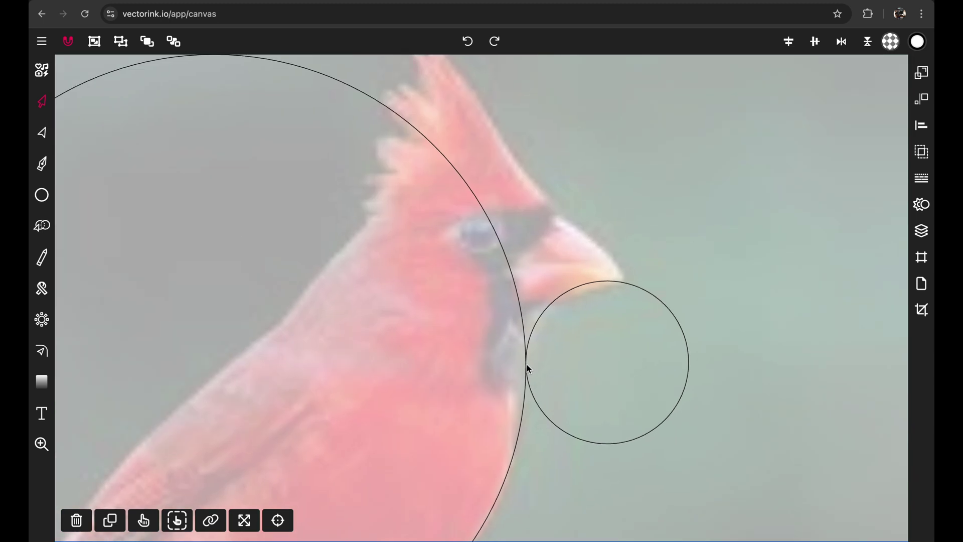
scroll(527, 364, "right", 3)
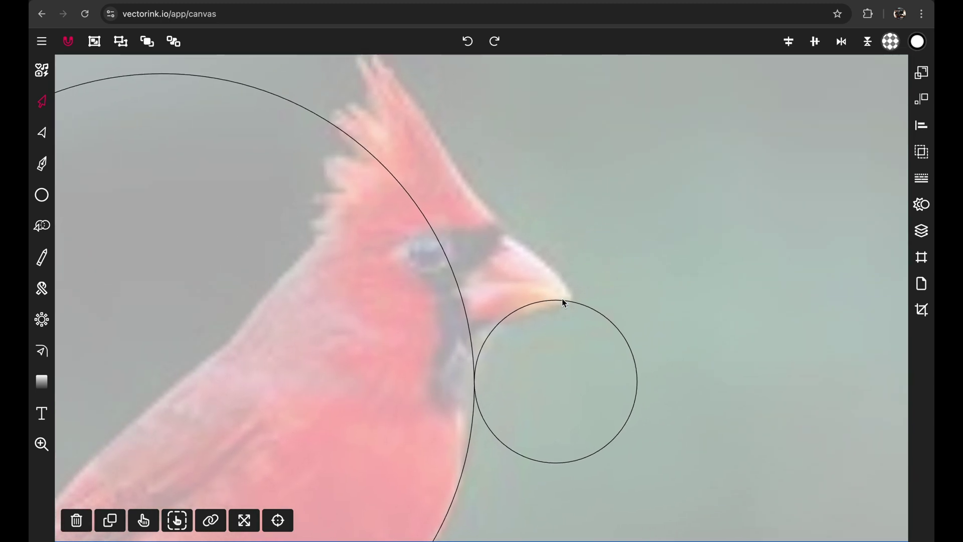
Duplicate the small circle under the beak and place the copy above the beak, in front of the crest.
left_click(562, 301)
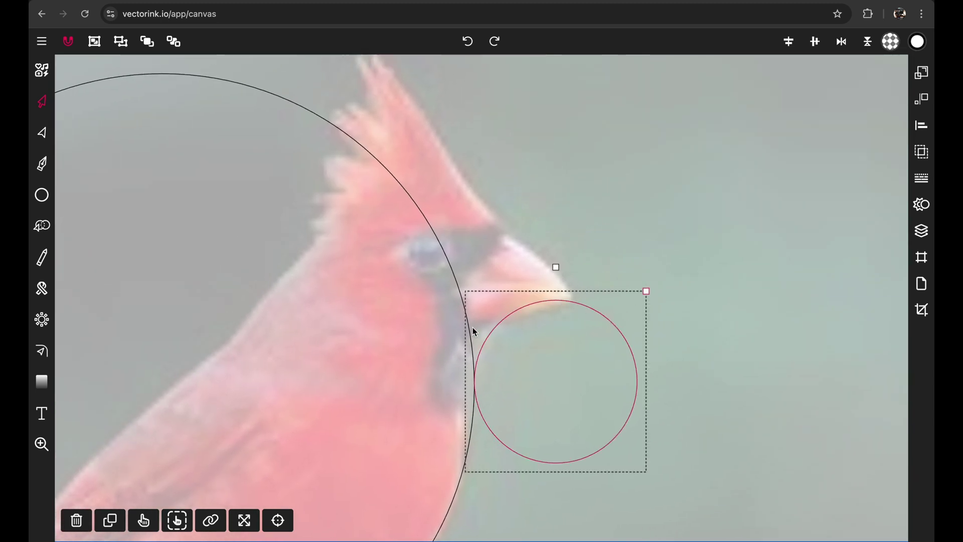
scroll(472, 327, "left", 2)
scroll(275, 438, "down", 4)
scroll(275, 439, "left", 2)
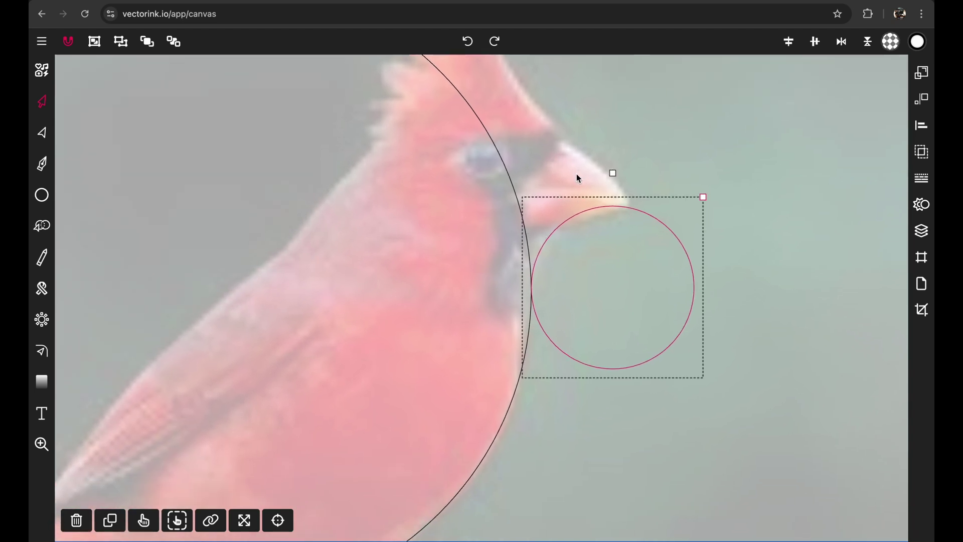
scroll(583, 203, "up", 2)
scroll(582, 203, "right", 3)
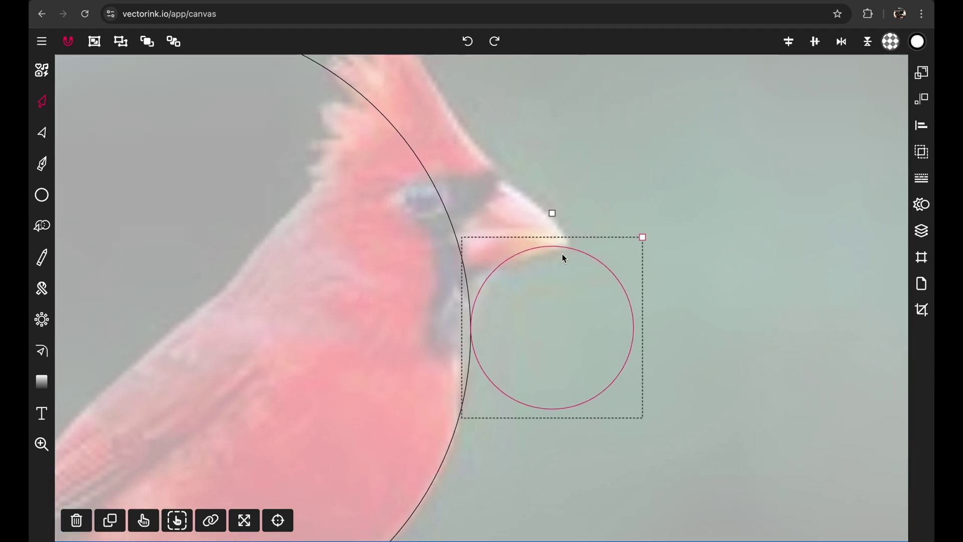
scroll(561, 254, "up", 3)
scroll(562, 254, "left", 1)
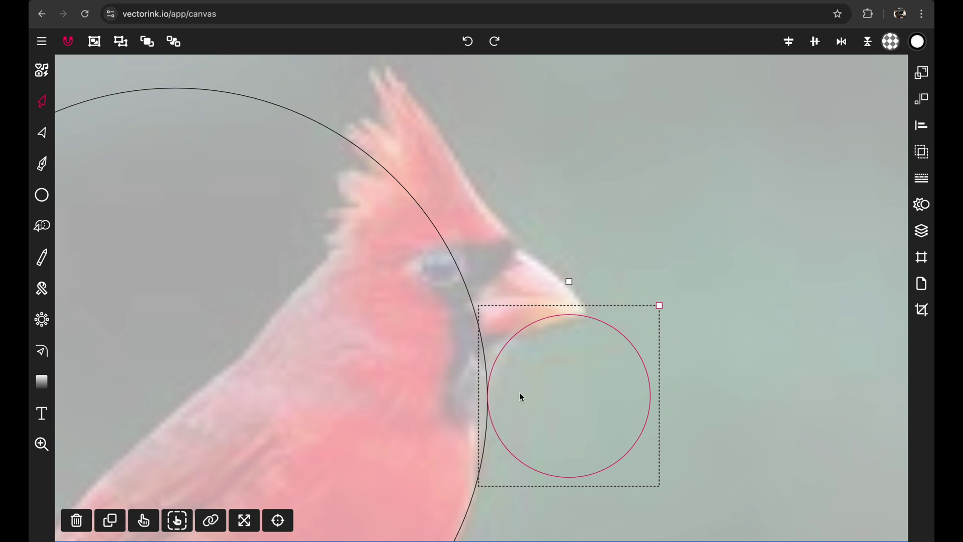
left_click(111, 520)
left_click_drag(264, 415, 298, 215)
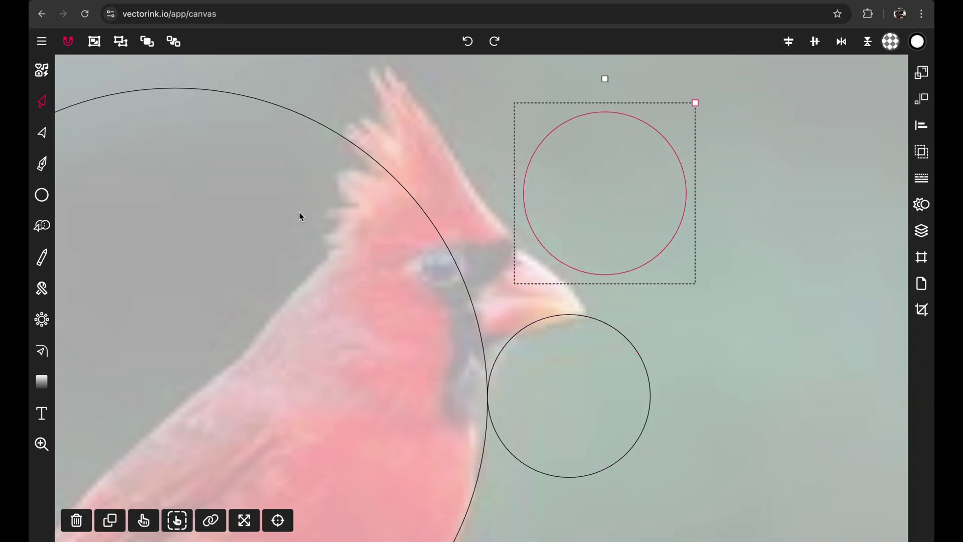
Enlarge the copied circle above the beak and position it so its edge follows the crest front and beak top, meeting the small circle.
key("ctrl+0")
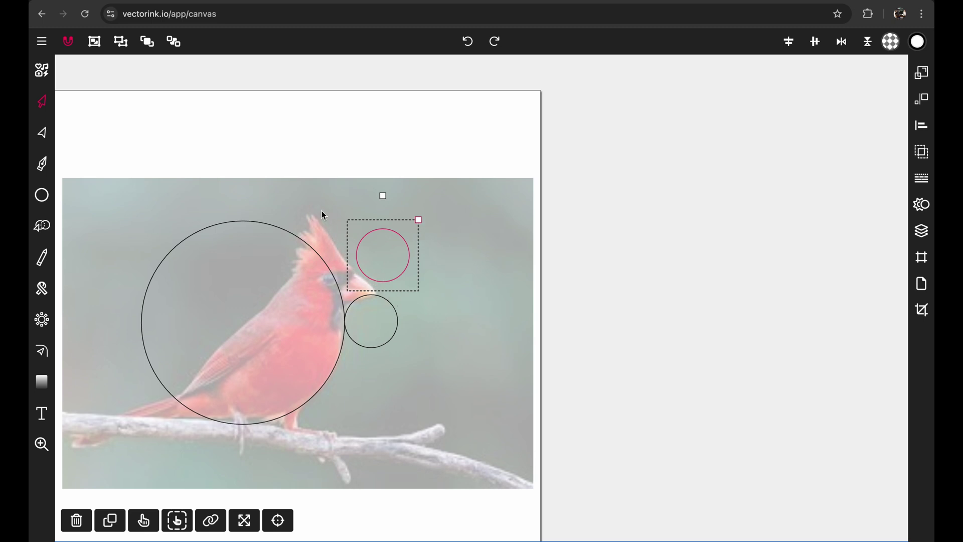
left_click_drag(419, 219, 584, 93)
left_click_drag(481, 148, 552, 275)
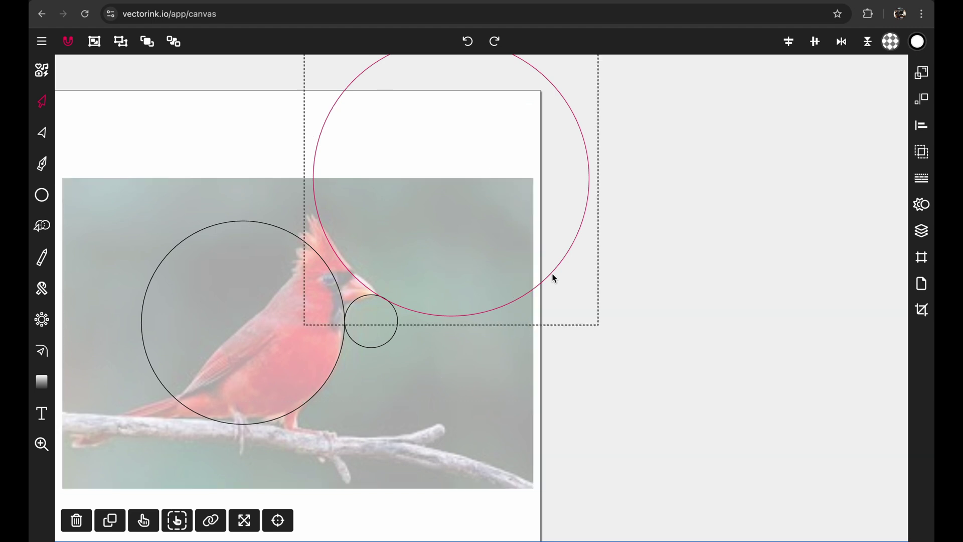
scroll(318, 269, "up", 5)
scroll(460, 307, "right", 2)
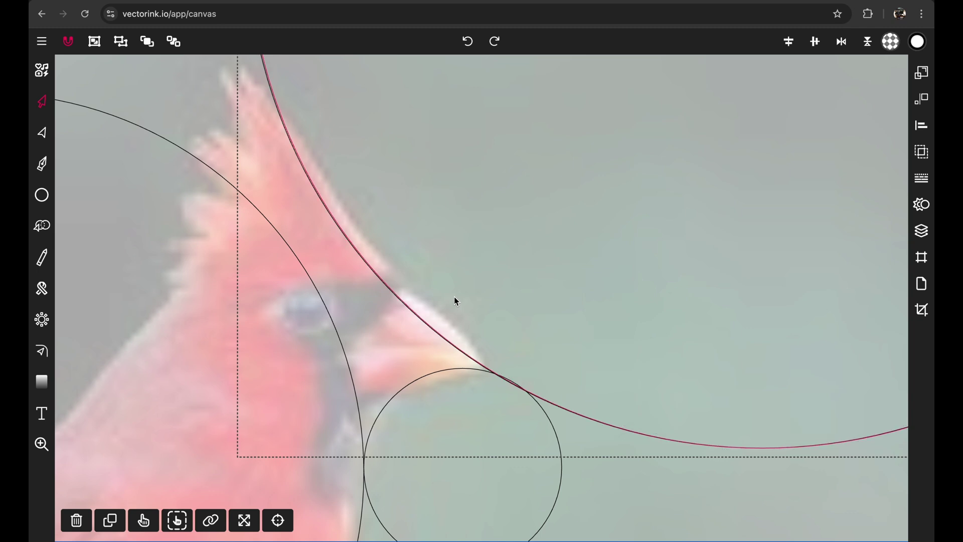
scroll(456, 301, "up", 5)
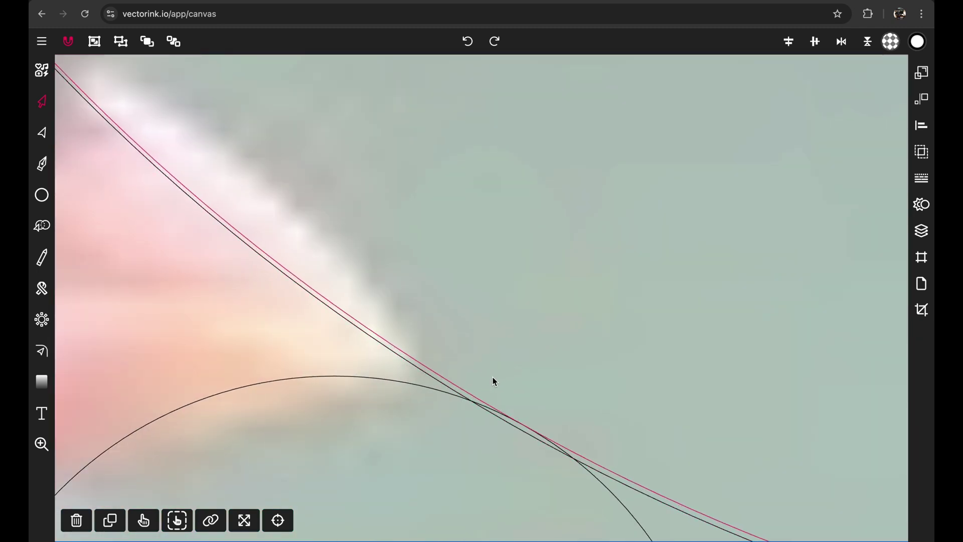
scroll(493, 378, "down", 6)
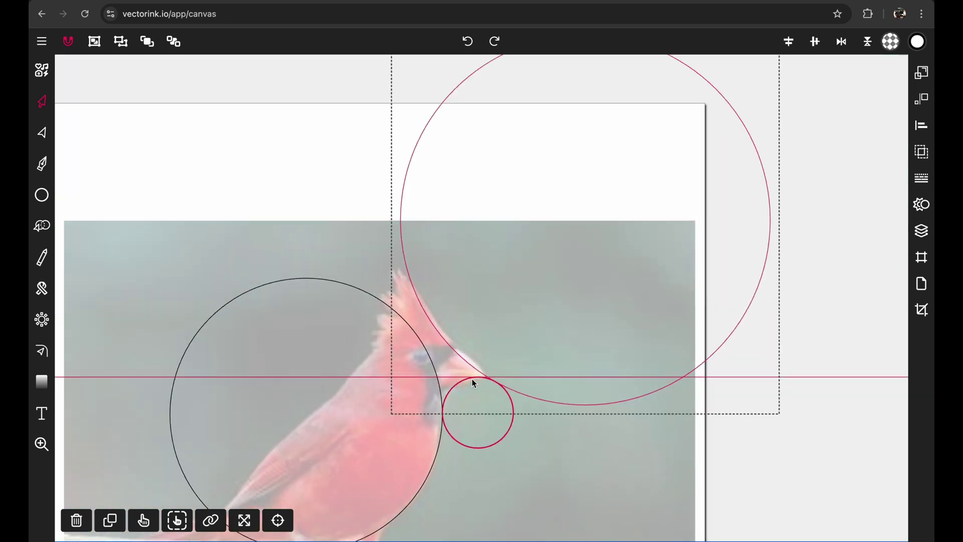
left_click(333, 181)
Duplicate the large circle in front of the crest and place the copy behind the crest, over the cardinal's upper back.
scroll(334, 177, "down", 3)
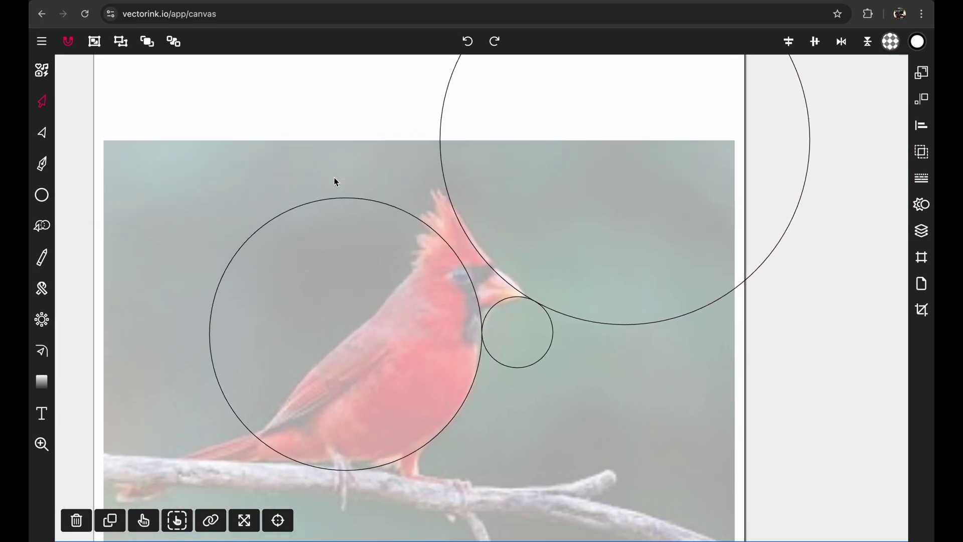
scroll(334, 176, "left", 2)
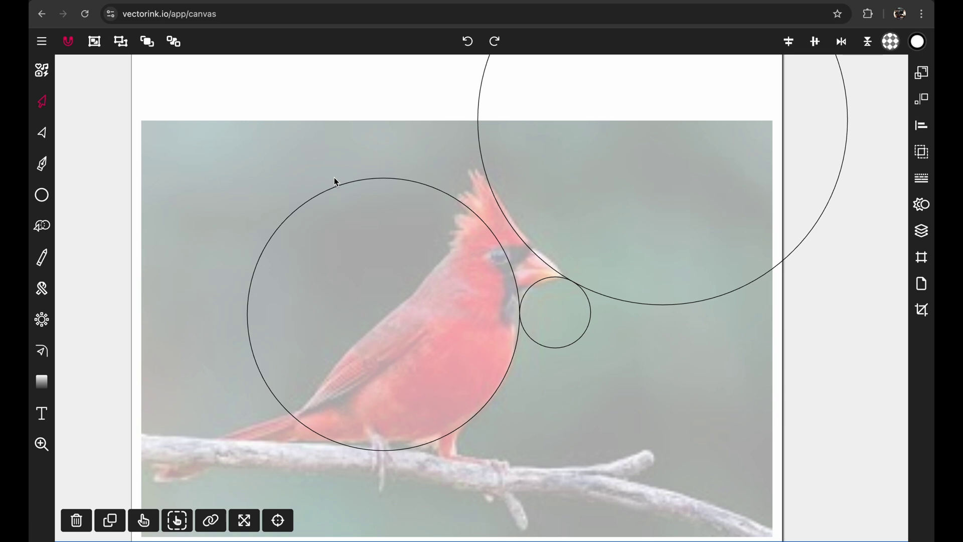
scroll(335, 181, "down", 3)
scroll(340, 206, "up", 3)
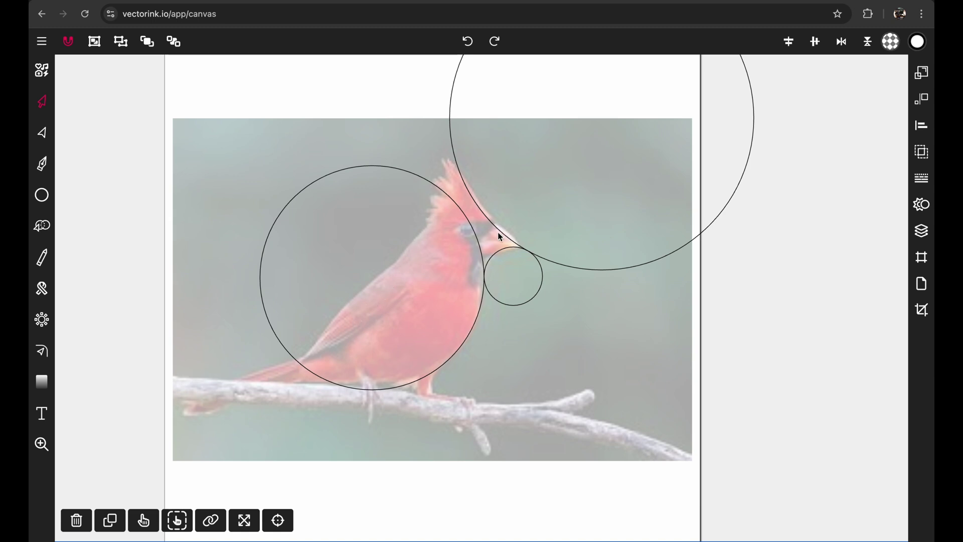
scroll(500, 236, "up", 2)
scroll(499, 236, "down", 5)
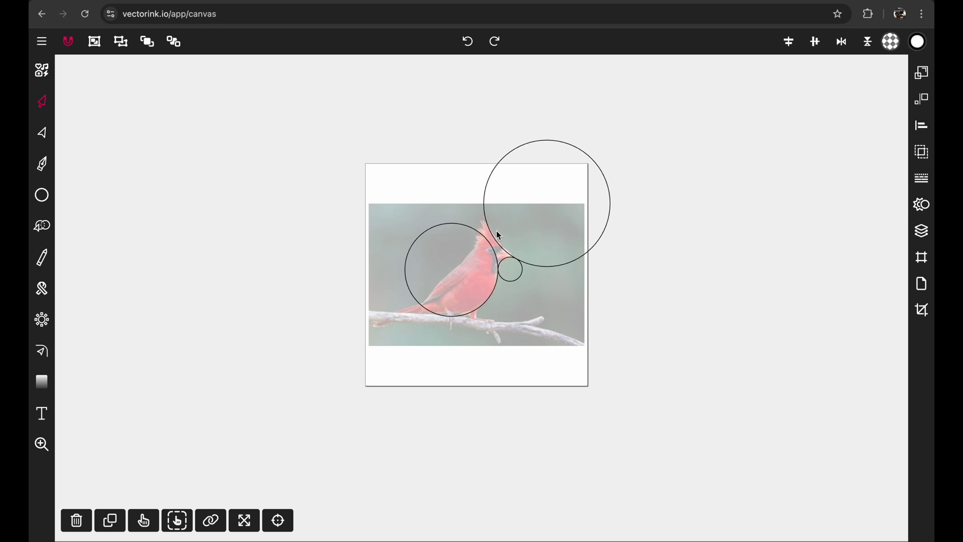
left_click(483, 206)
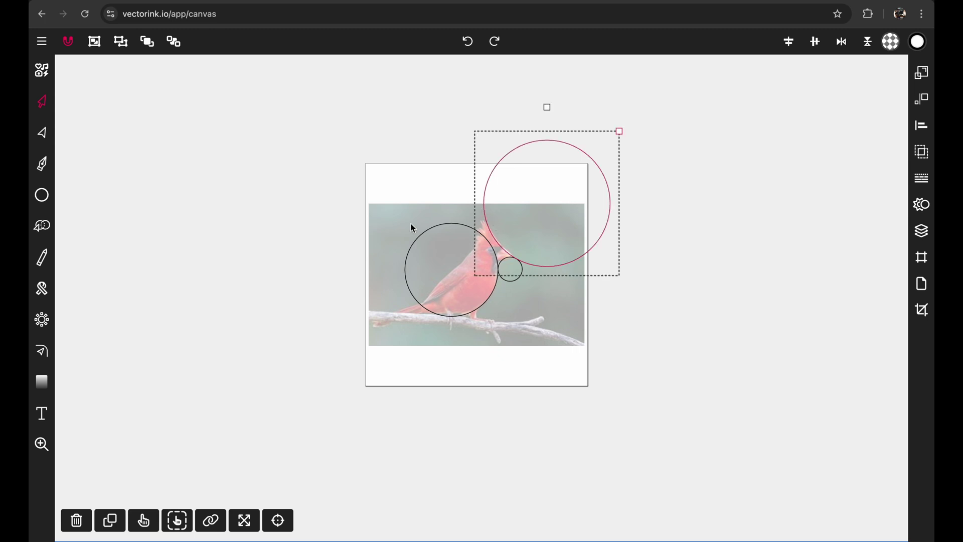
left_click(111, 521)
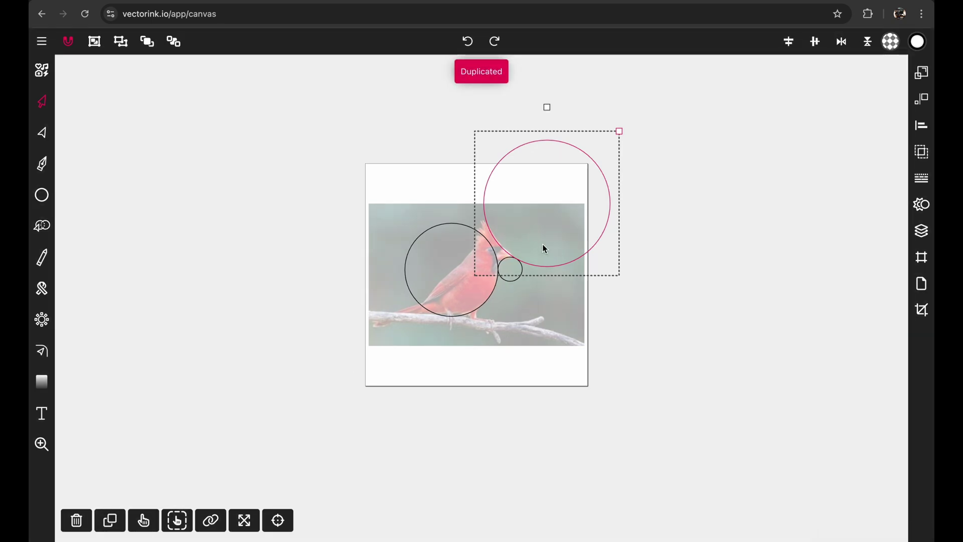
left_click_drag(543, 243, 507, 275)
scroll(495, 281, "up", 5)
scroll(494, 279, "up", 3)
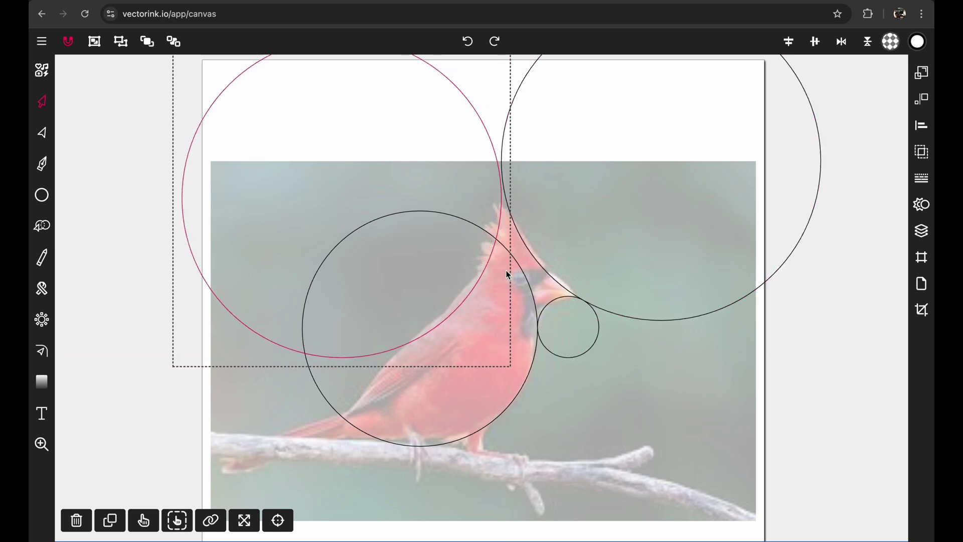
Nudge the circle behind the crest until its edge touches the front circle just above the crest tip.
scroll(521, 178, "up", 5)
left_click_drag(518, 320, 514, 317)
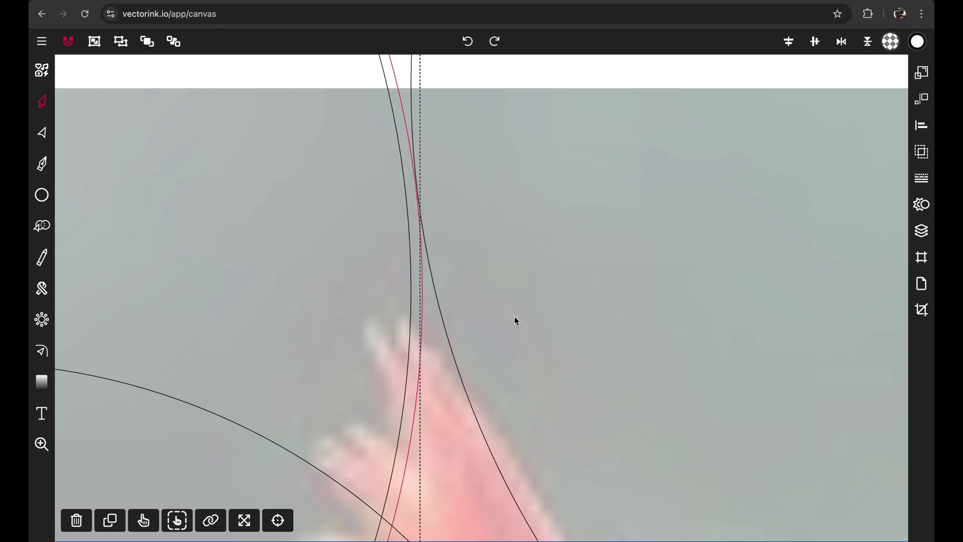
scroll(517, 321, "down", 10)
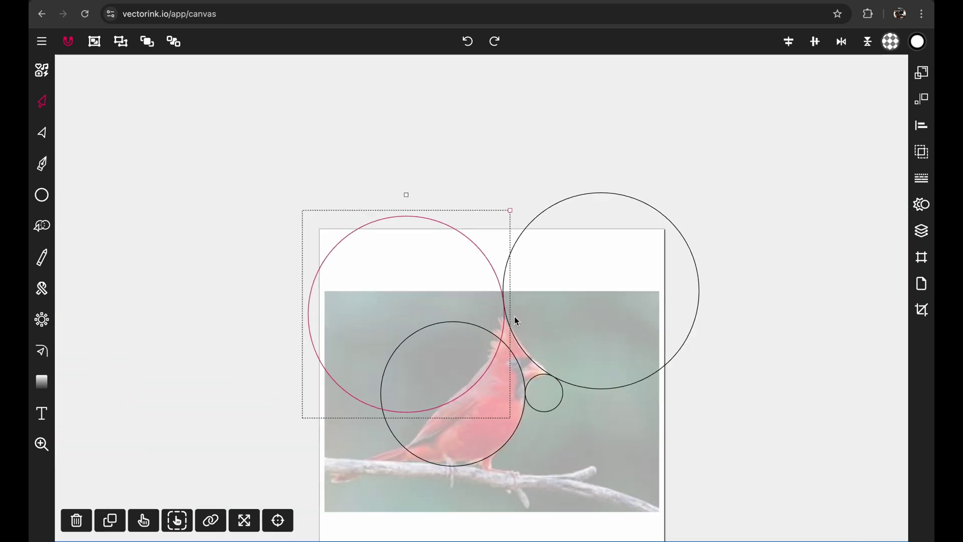
left_click(639, 316)
Duplicate the body circle and move the copy down so its upper arc follows the lower back and wing.
scroll(516, 339, "up", 4)
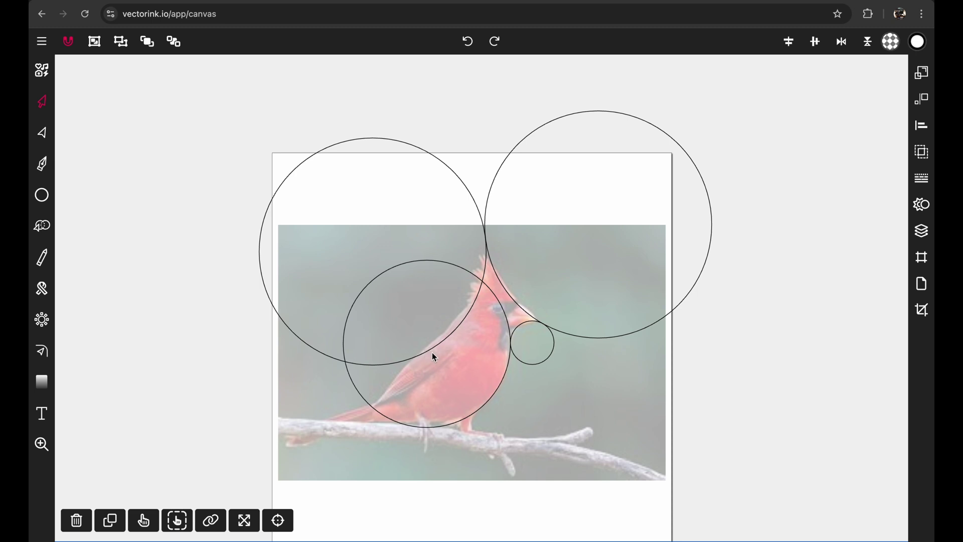
scroll(434, 357, "down", 2)
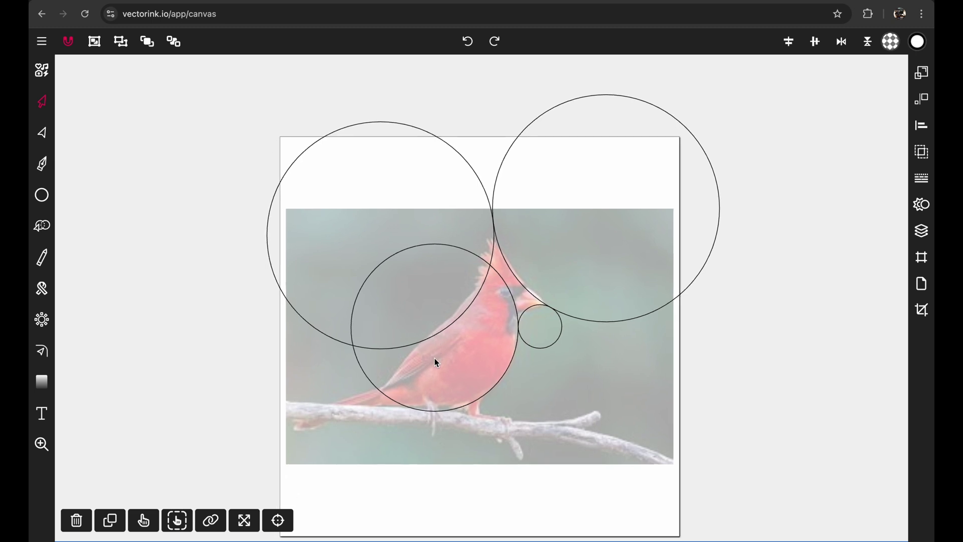
scroll(434, 357, "up", 4)
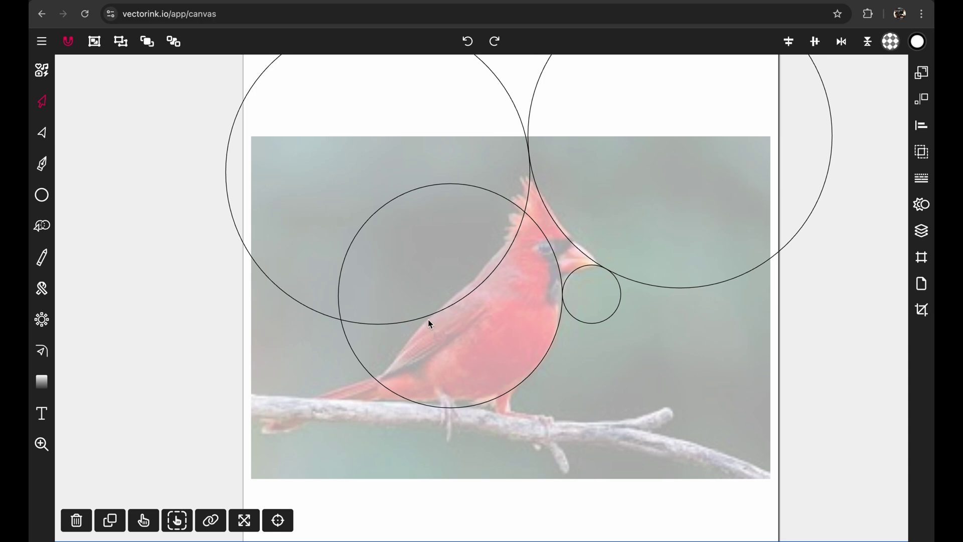
left_click(381, 388)
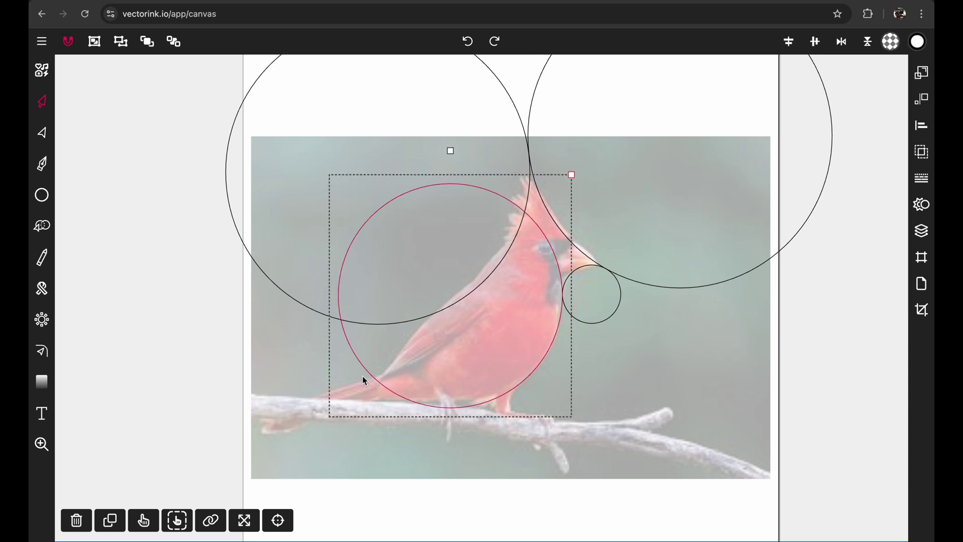
left_click(112, 521)
left_click_drag(325, 186, 364, 302)
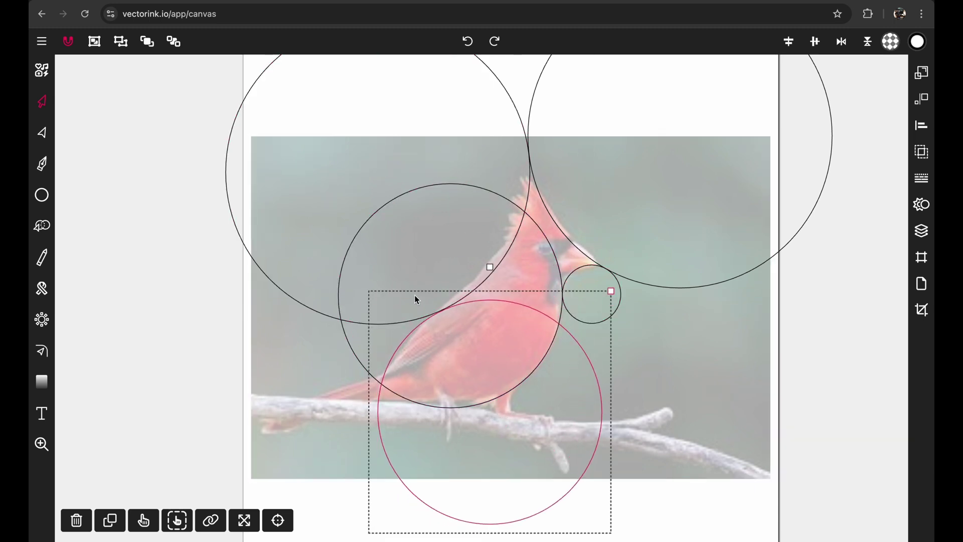
Fine-tune the lower circle's position so it touches the edge of the circle behind the crest along the back contour.
scroll(415, 306, "up", 10)
left_click_drag(579, 340, 582, 334)
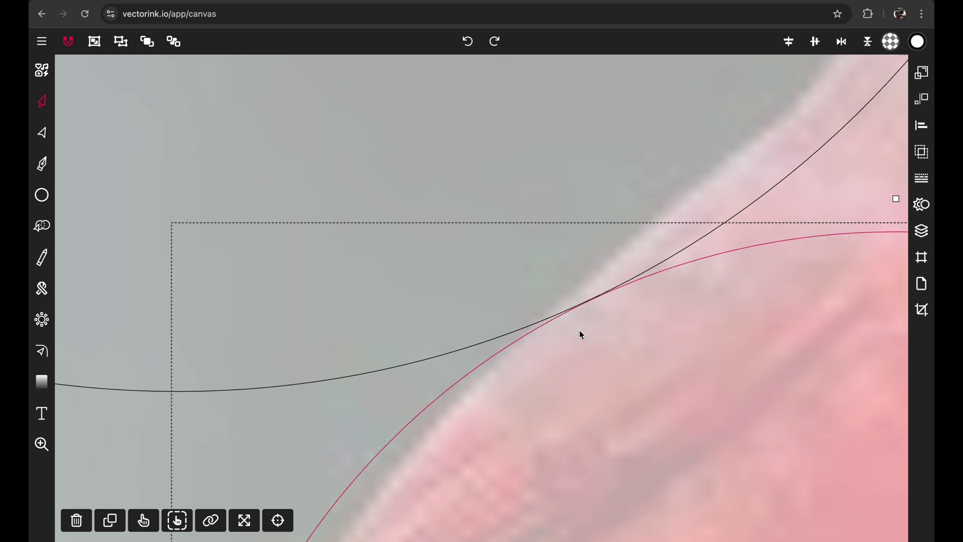
scroll(580, 333, "down", 5)
scroll(537, 325, "down", 3)
scroll(536, 324, "right", 2)
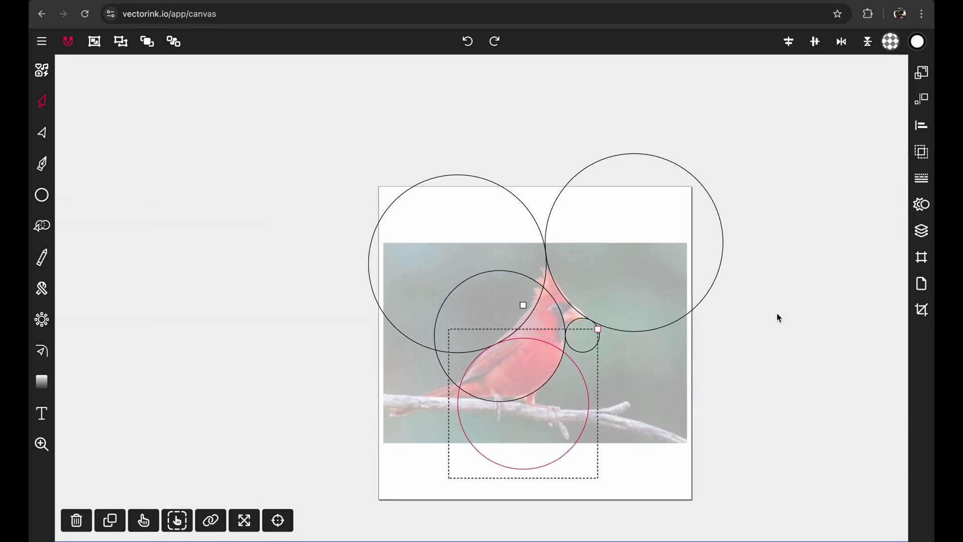
left_click(779, 318)
Review the stroke settings and examine up close where the lower body circle meets the circle behind the back.
left_click(921, 178)
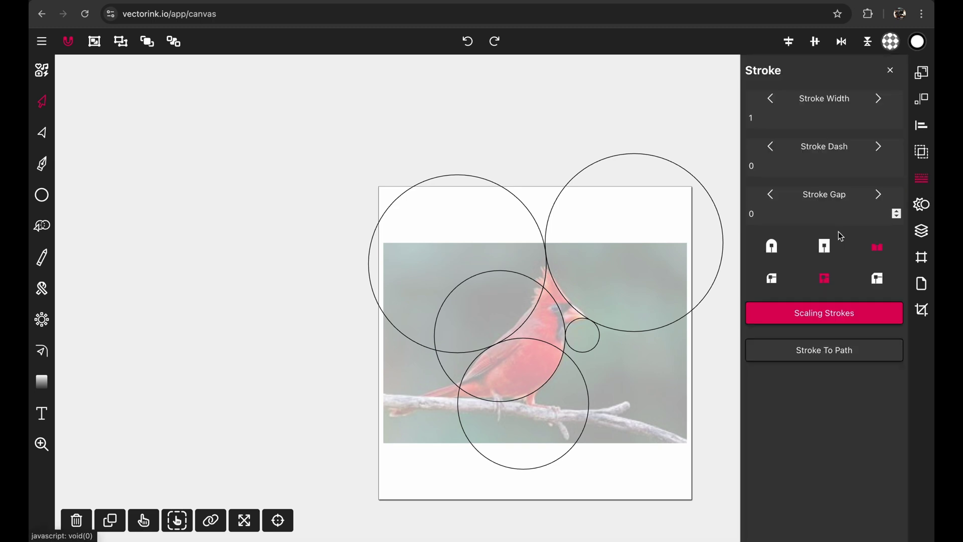
left_click(890, 70)
scroll(490, 378, "up", 5)
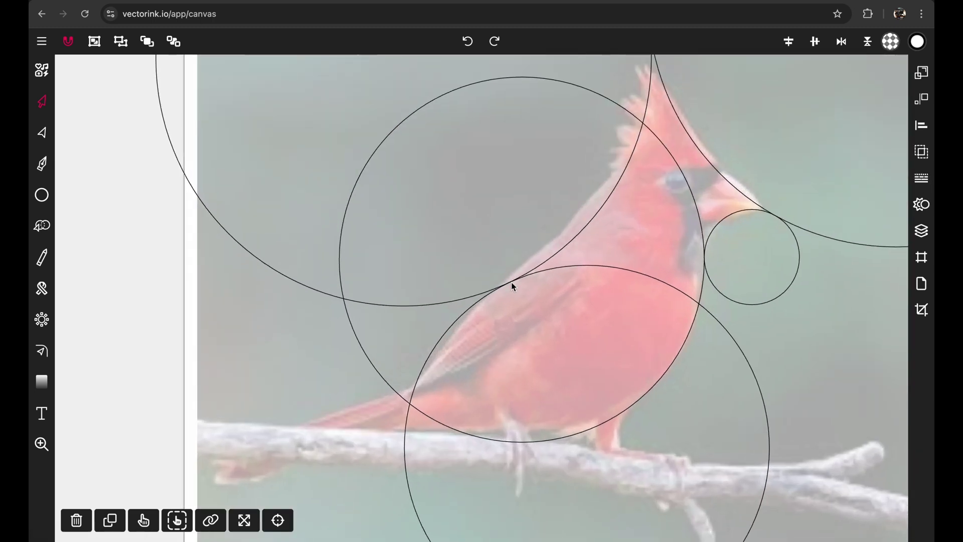
scroll(512, 284, "up", 5)
scroll(499, 262, "up", 2)
scroll(500, 264, "down", 2)
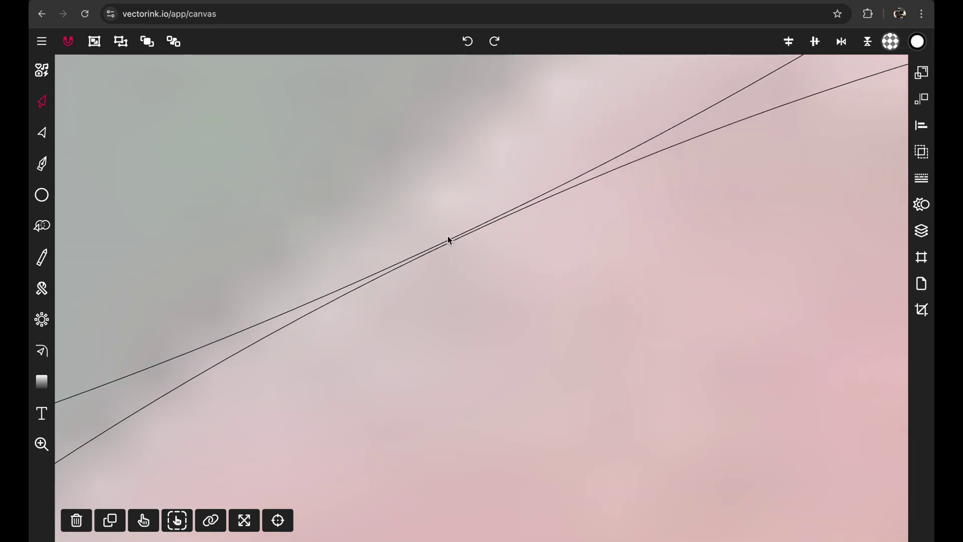
left_click(455, 242)
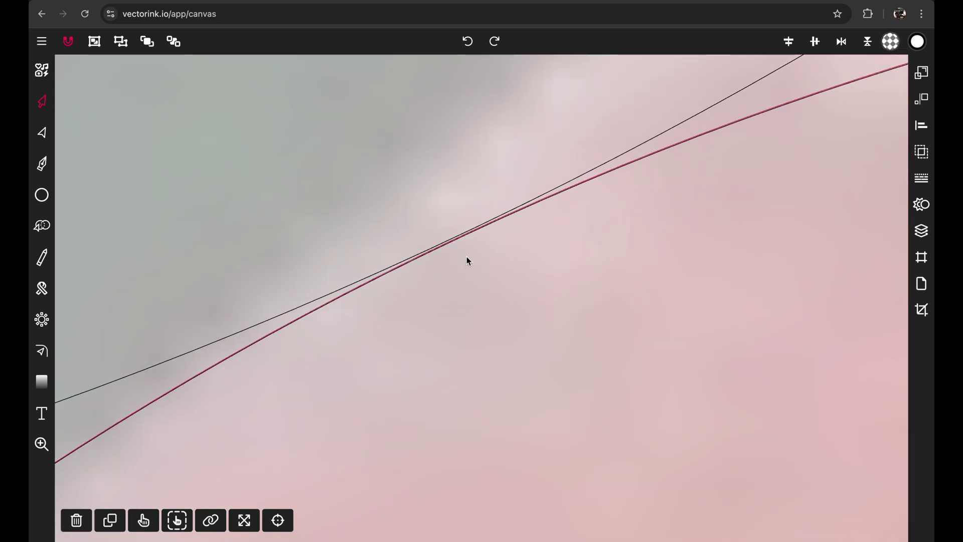
scroll(466, 257, "down", 10)
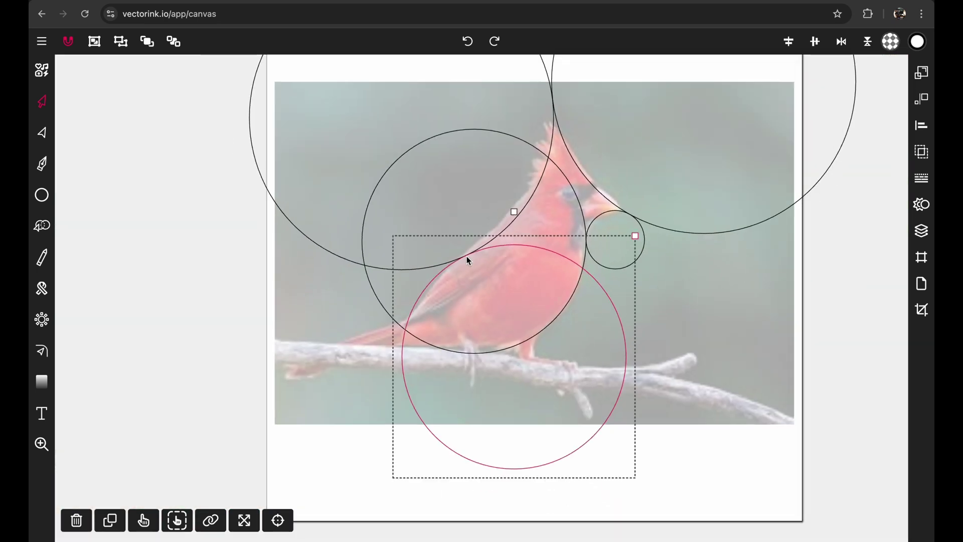
scroll(467, 260, "up", 1)
scroll(467, 260, "right", 1)
left_click(806, 262)
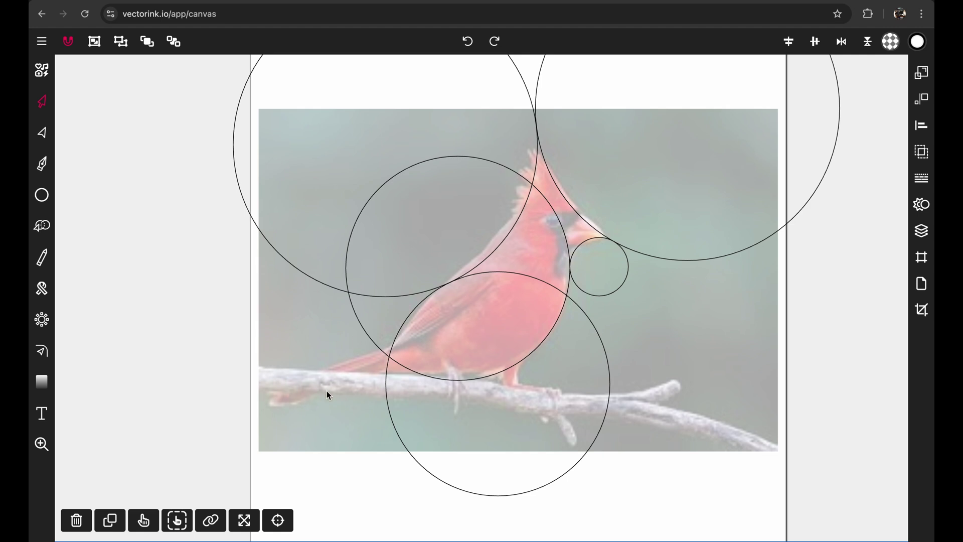
scroll(326, 390, "up", 2)
scroll(326, 391, "right", 2)
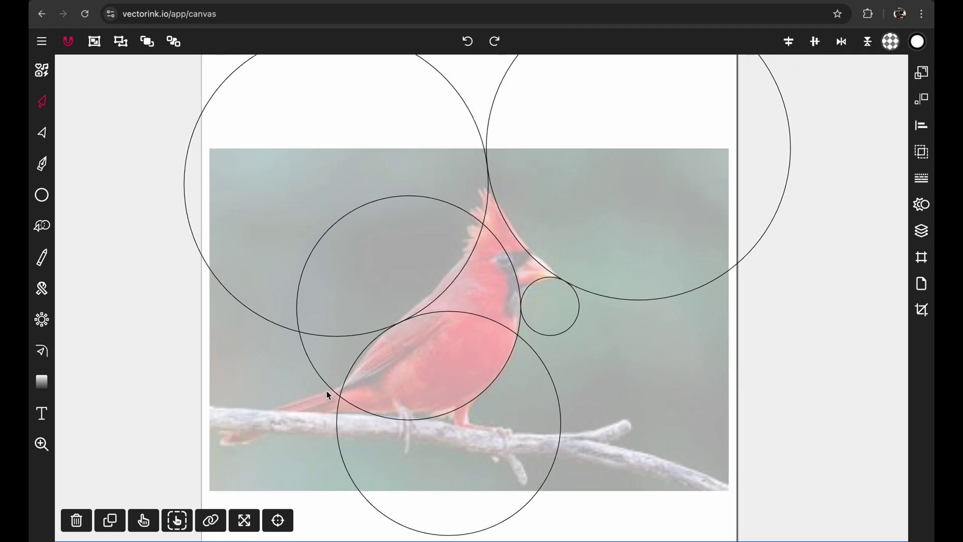
scroll(326, 391, "down", 3)
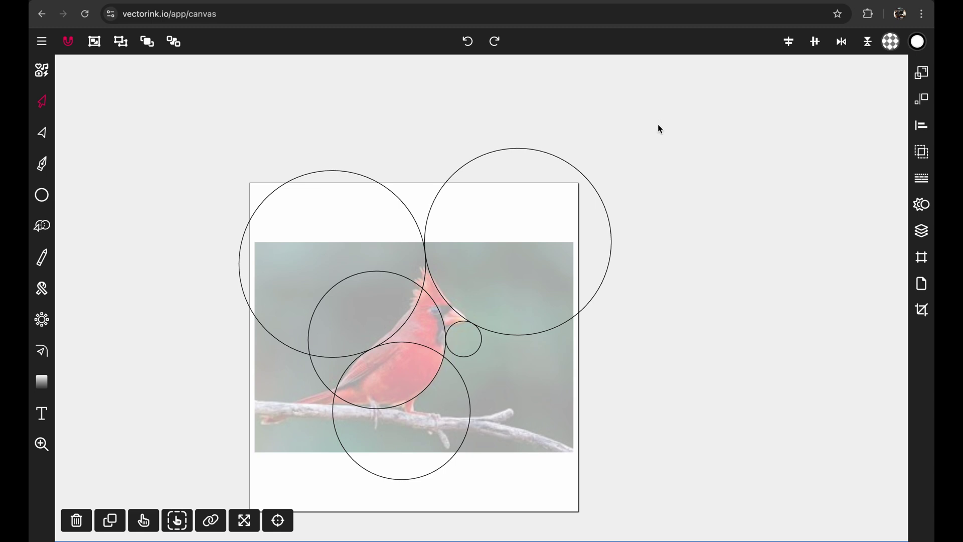
left_click_drag(660, 120, 203, 483)
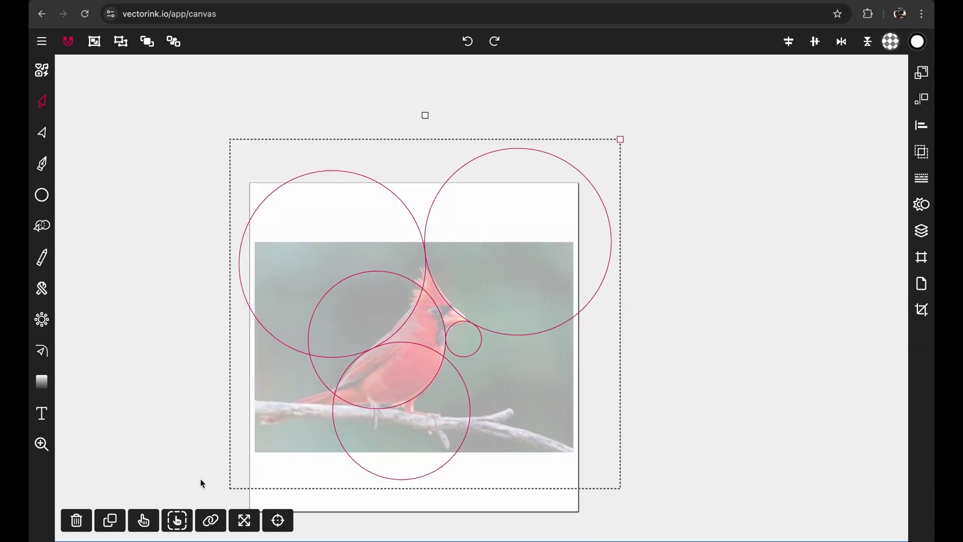
scroll(428, 304, "up", 3)
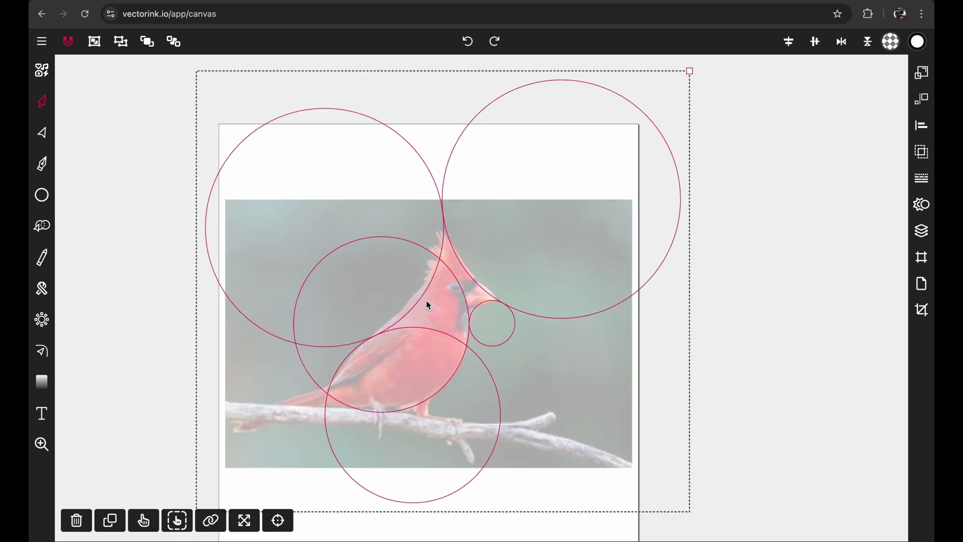
left_click(722, 273)
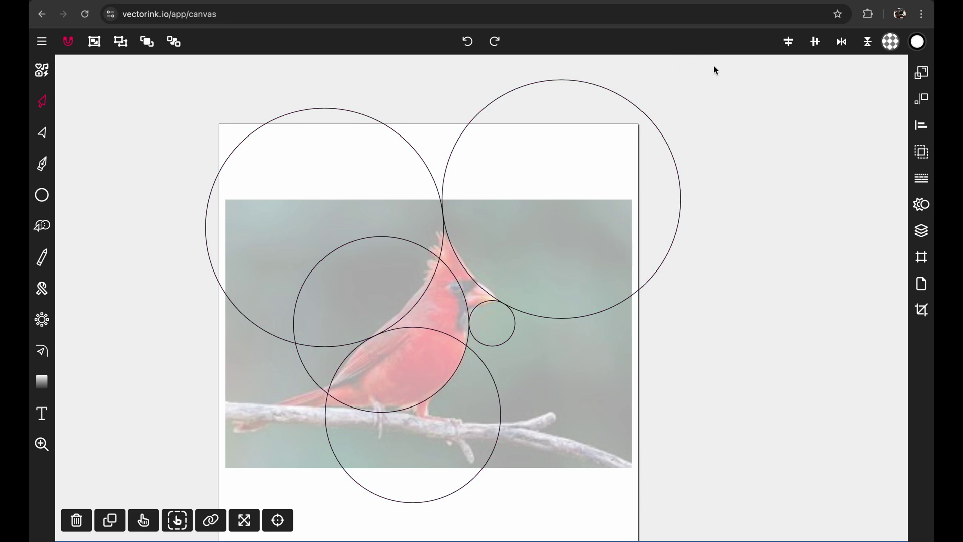
Select all five circles together and activate the path-building tool on them.
left_click_drag(714, 65, 150, 499)
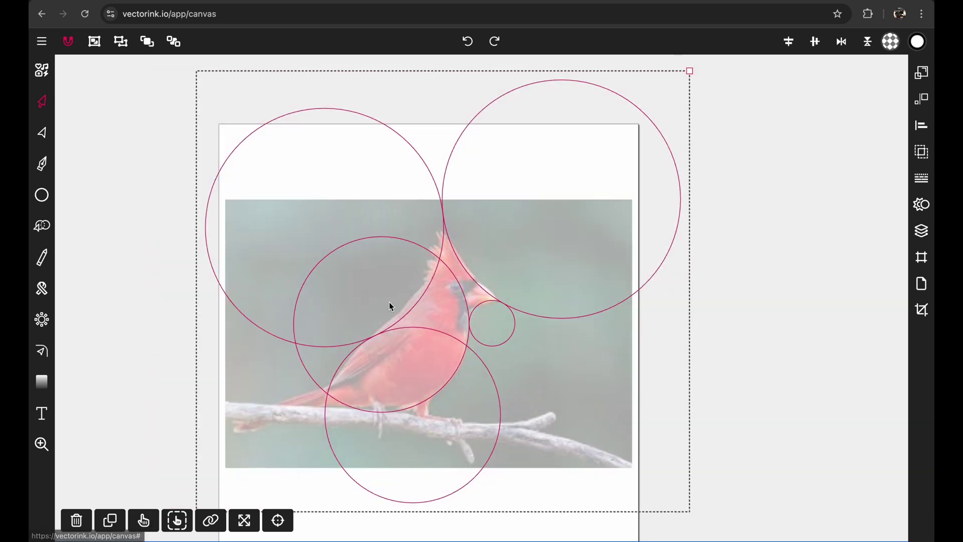
scroll(390, 306, "up", 3)
scroll(390, 306, "down", 3)
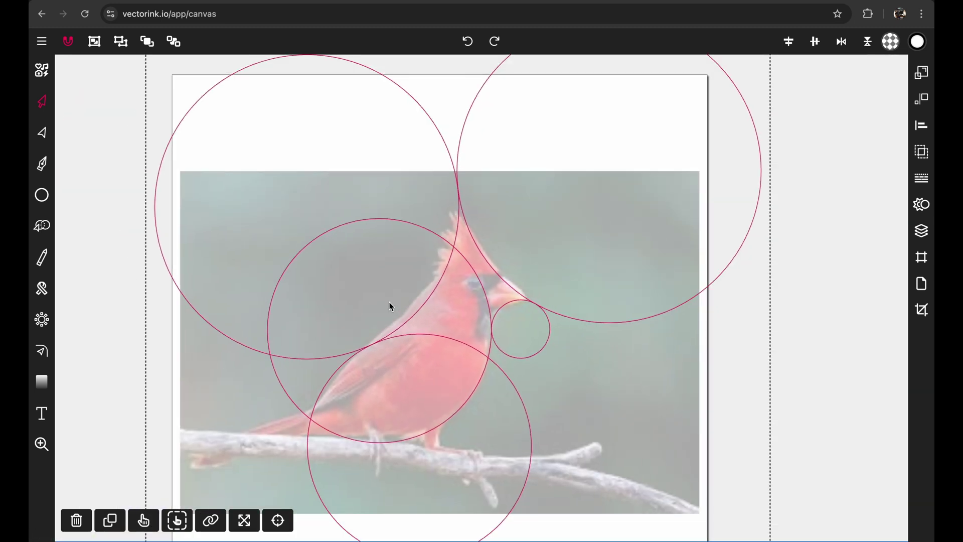
left_click(43, 226)
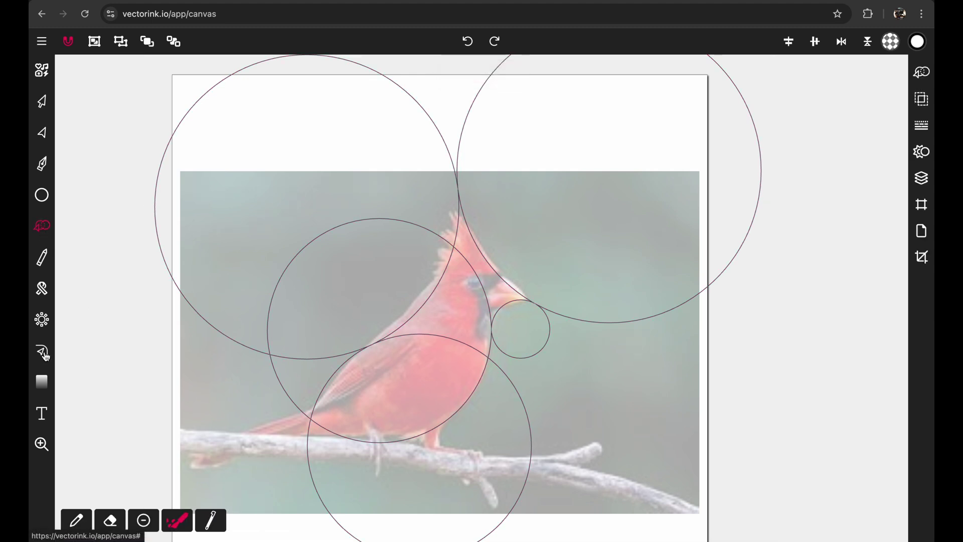
Trace the belly and chest arcs up to the small circle and around its upper arc beneath the beak with the Path Builder.
left_click(78, 520)
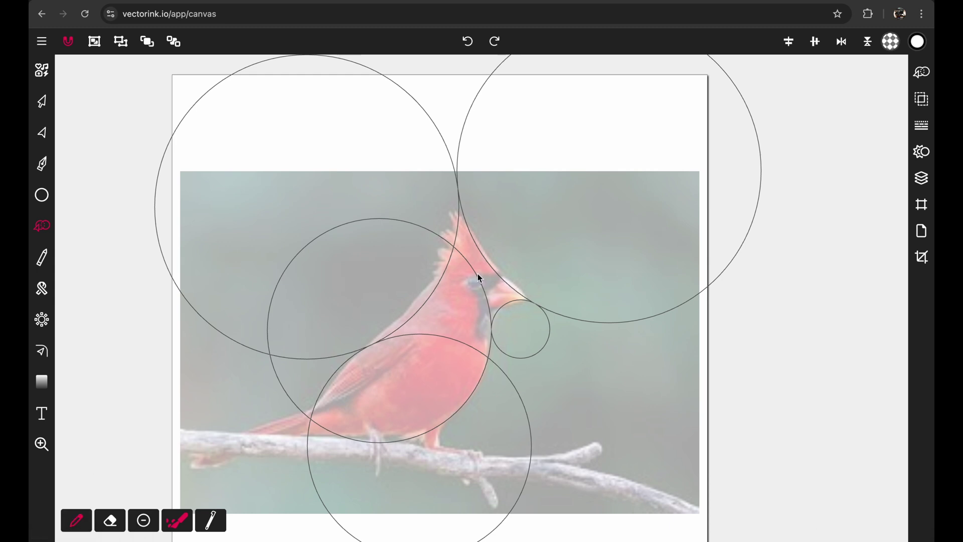
scroll(479, 277, "up", 5)
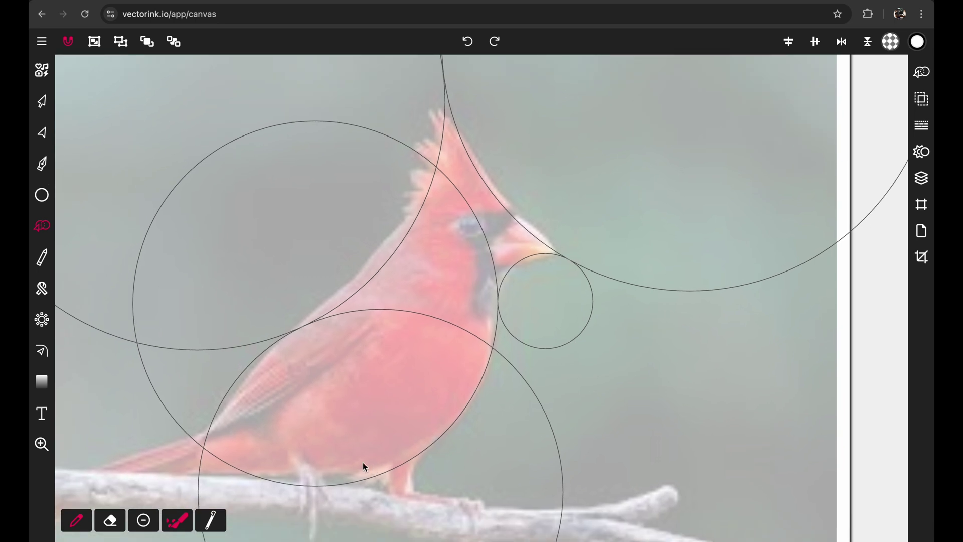
left_click(355, 462)
mouse_move(360, 468)
left_mouse_down()
mouse_move(373, 478)
mouse_move(301, 483)
left_mouse_up()
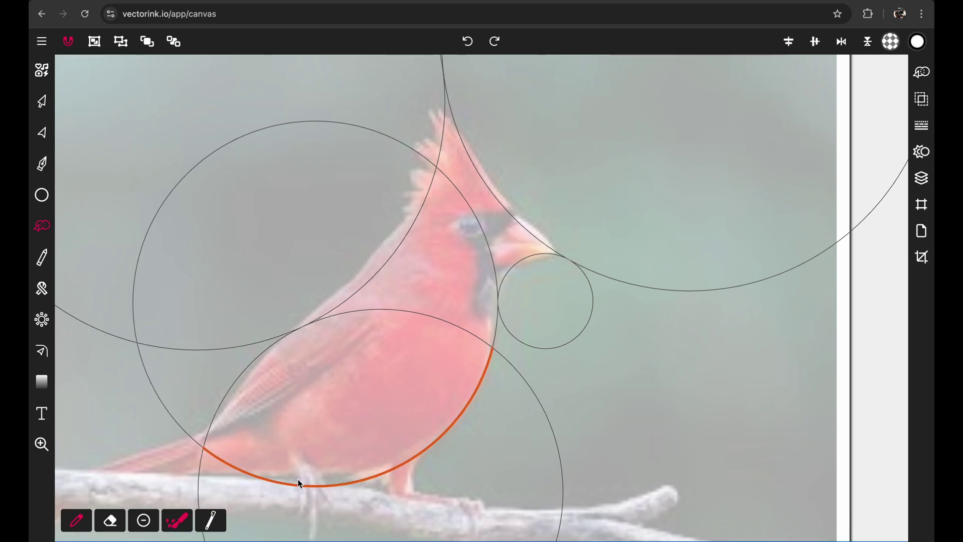
scroll(501, 332, "up", 5)
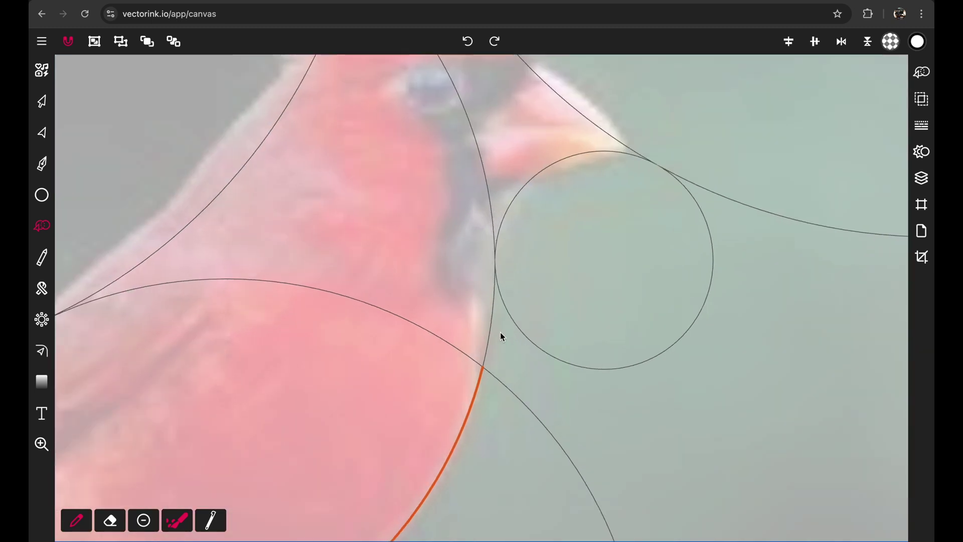
left_click(465, 367)
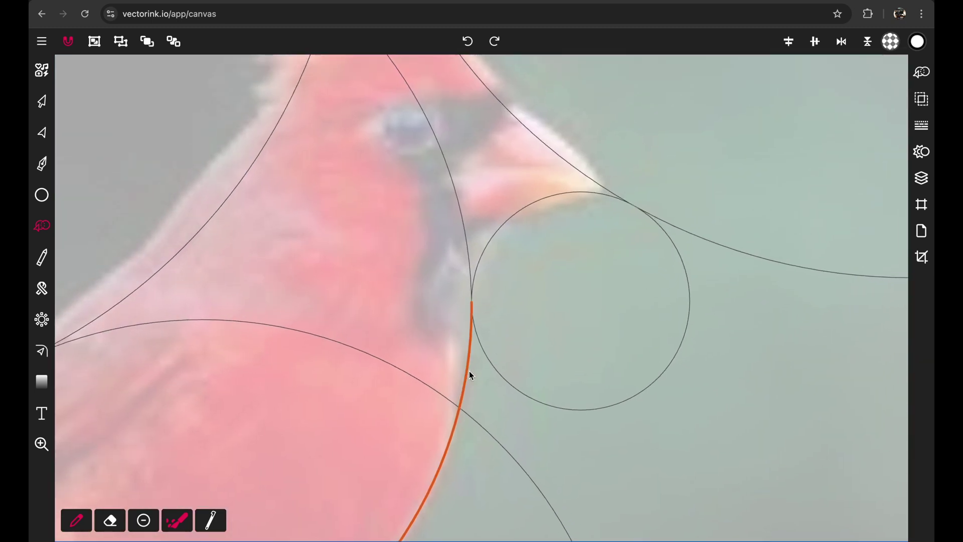
left_click(494, 222)
left_click_drag(493, 225, 503, 236)
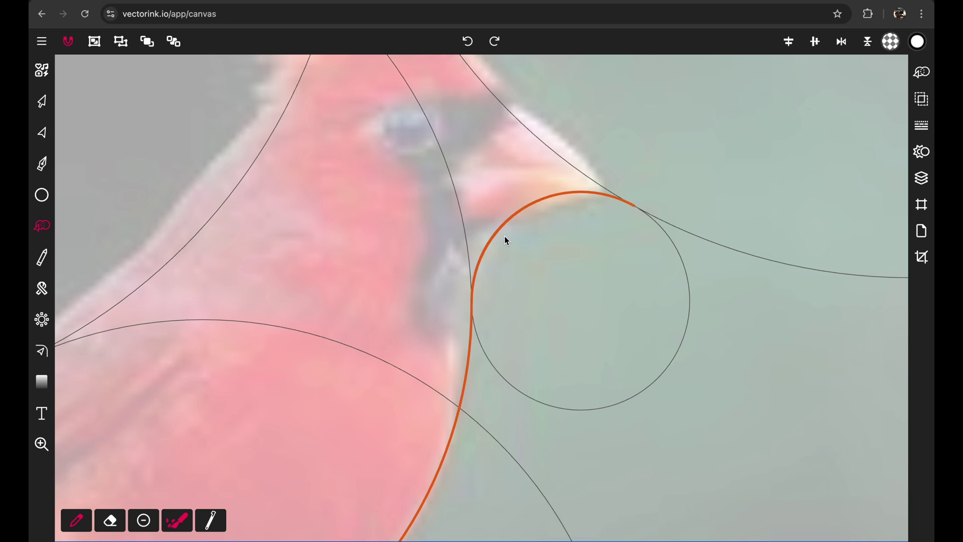
Extend the traced outline from the beak tip along the forehead arc to the crest's peak and down the back of the crest.
scroll(503, 236, "down", 2)
scroll(521, 221, "up", 2)
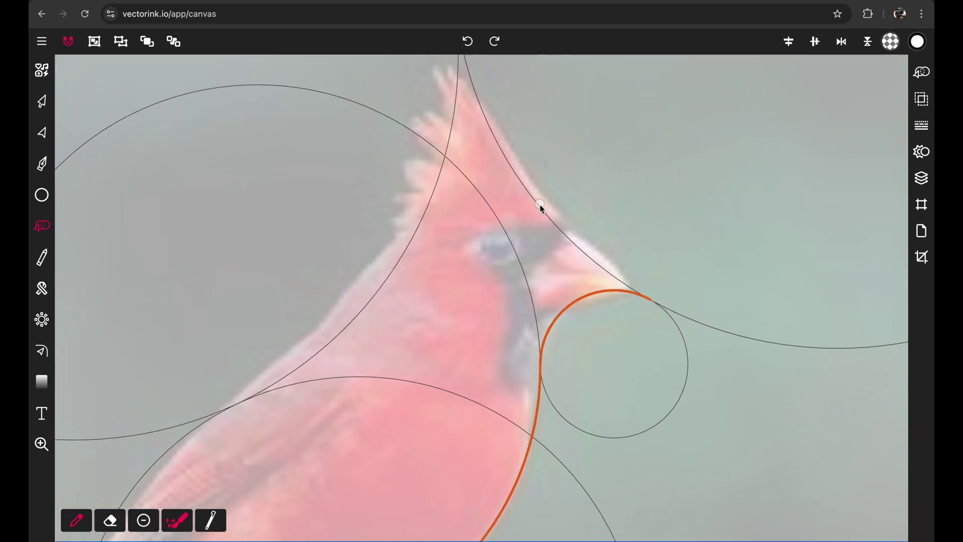
left_click(539, 209)
scroll(539, 209, "up", 2)
left_click(482, 145)
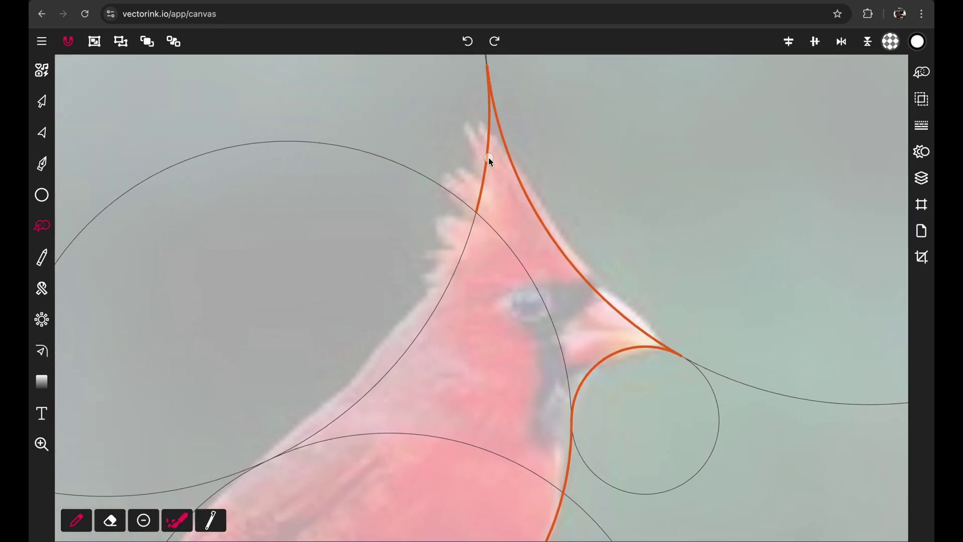
Continue the outline down the back and along the wing arc of the lower circle to close the bird's body shape.
scroll(447, 263, "down", 3)
left_click(446, 260)
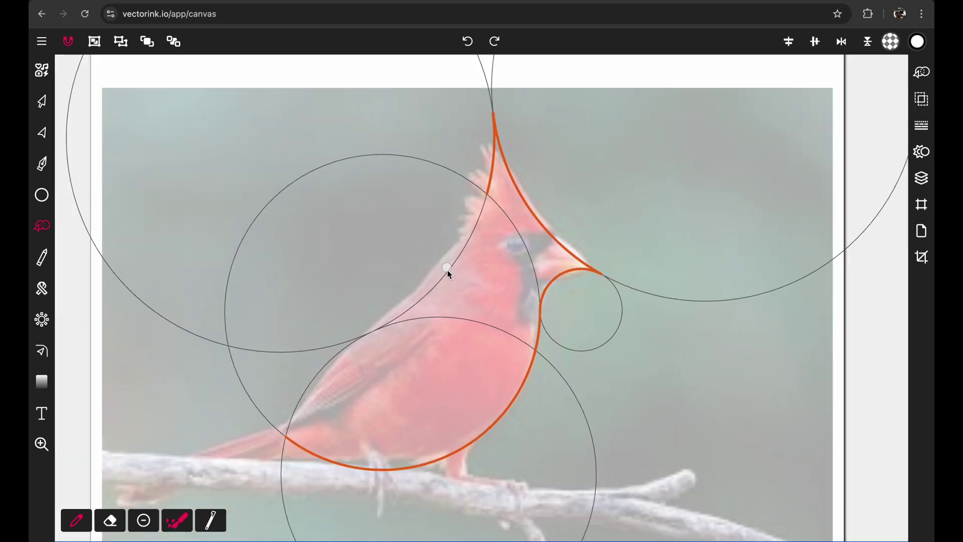
scroll(447, 272, "down", 3)
scroll(448, 273, "left", 2)
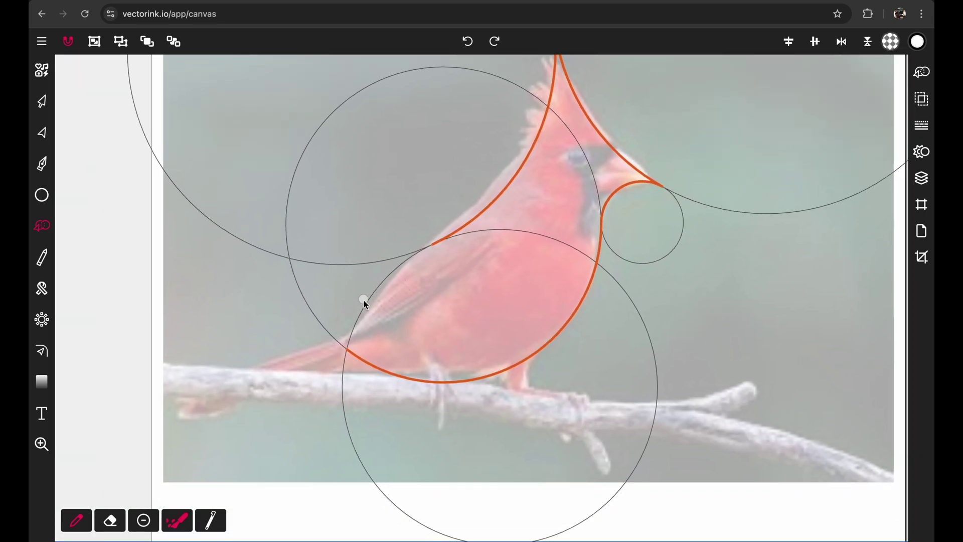
left_click(363, 300)
scroll(452, 260, "up", 2)
scroll(452, 261, "right", 2)
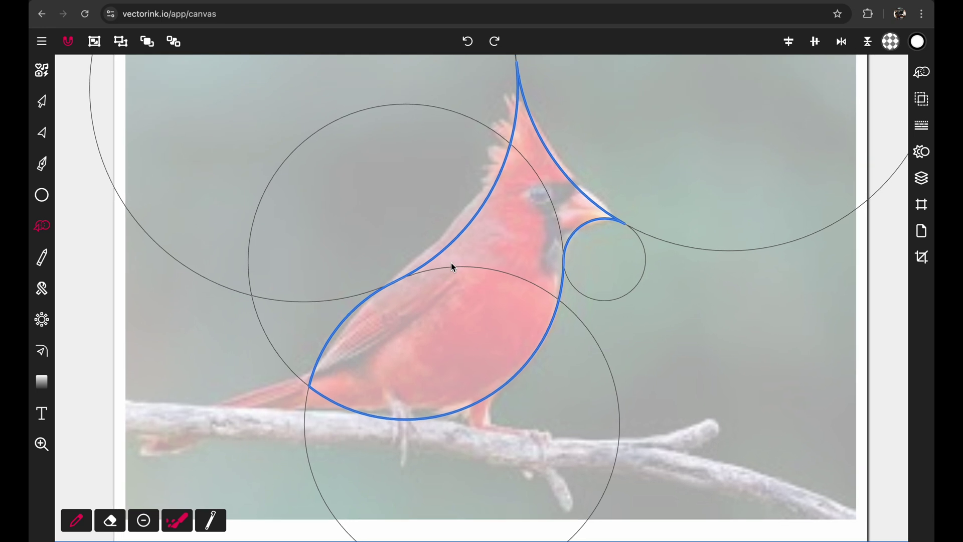
scroll(453, 267, "up", 1)
scroll(453, 268, "right", 1)
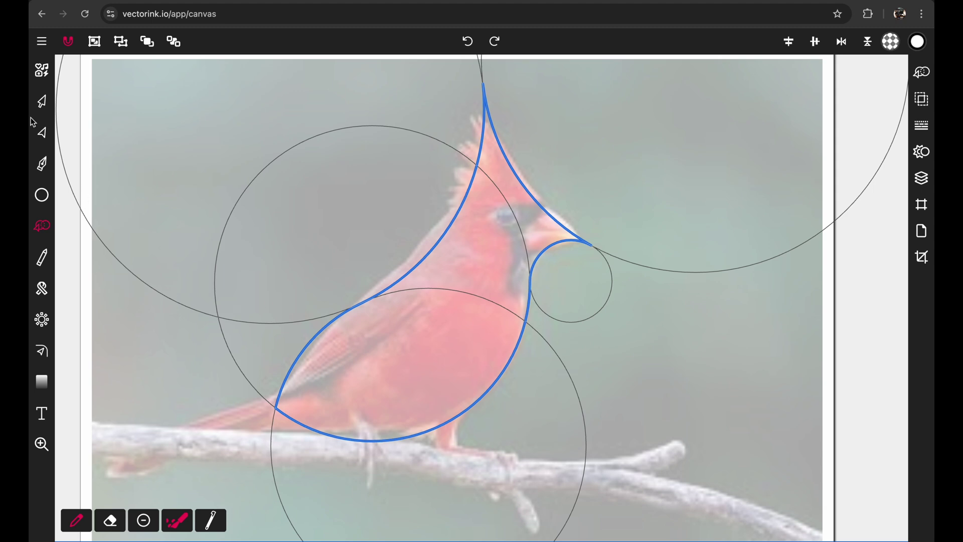
Make the finished body shape's fill fully transparent so only its outline covers the photo, and deselect it.
left_click(42, 102)
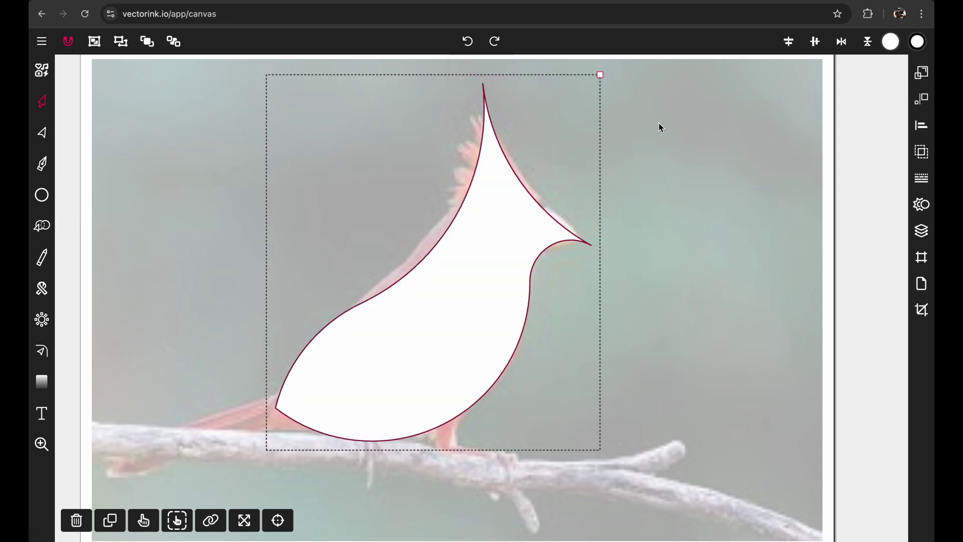
left_click(891, 42)
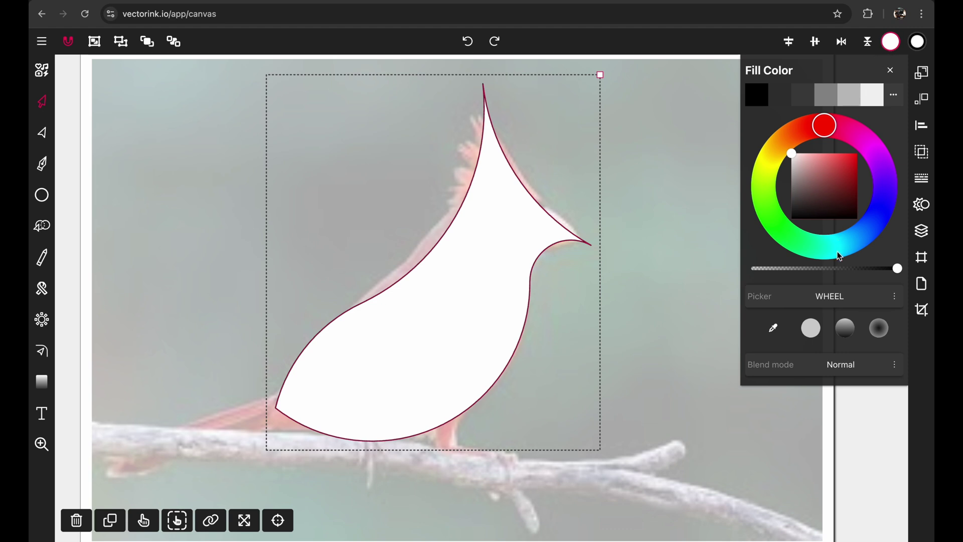
left_click(833, 270)
left_click_drag(833, 269, 692, 273)
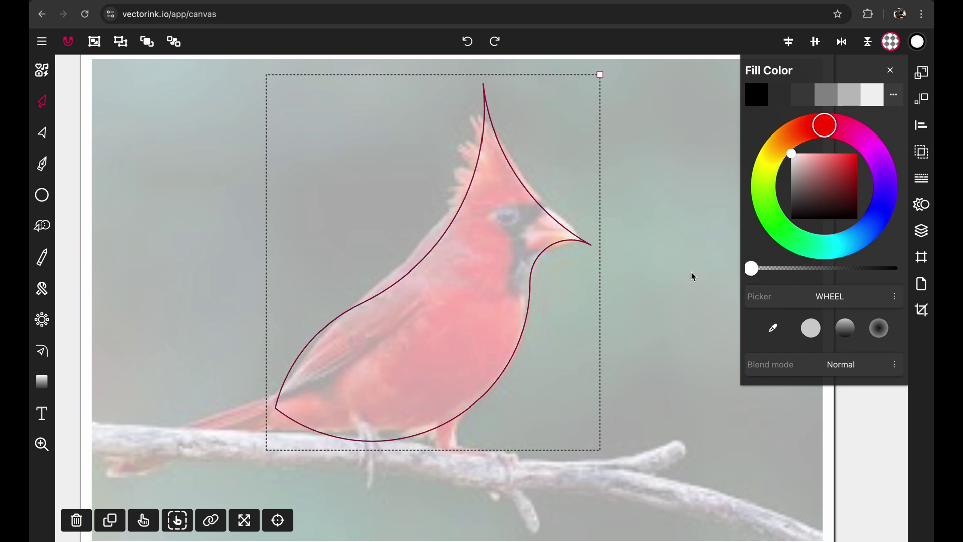
left_click(890, 69)
left_click(614, 221)
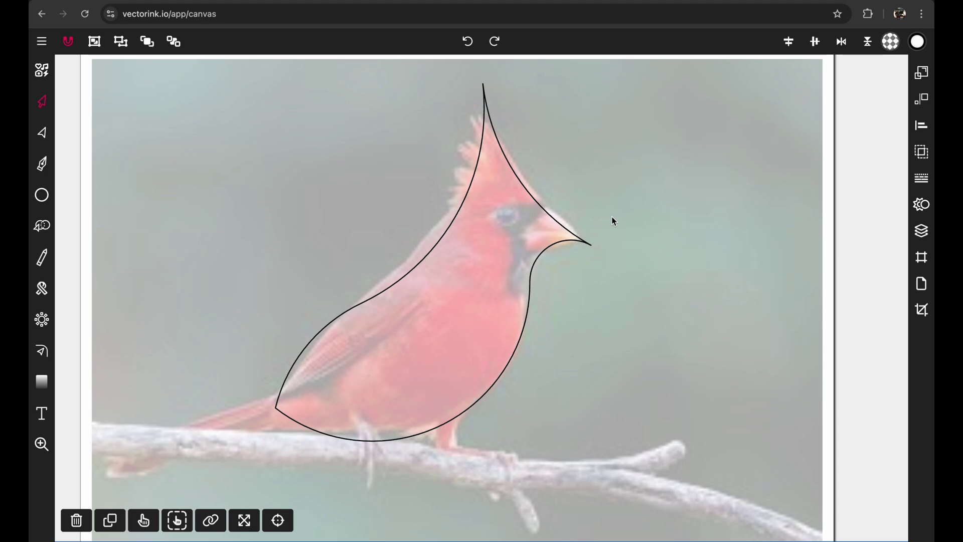
Draw an open tail outline with the Pen tool from the wing's lower end to the tail tip and back inside the belly.
scroll(614, 221, "left", 2)
scroll(613, 220, "down", 1)
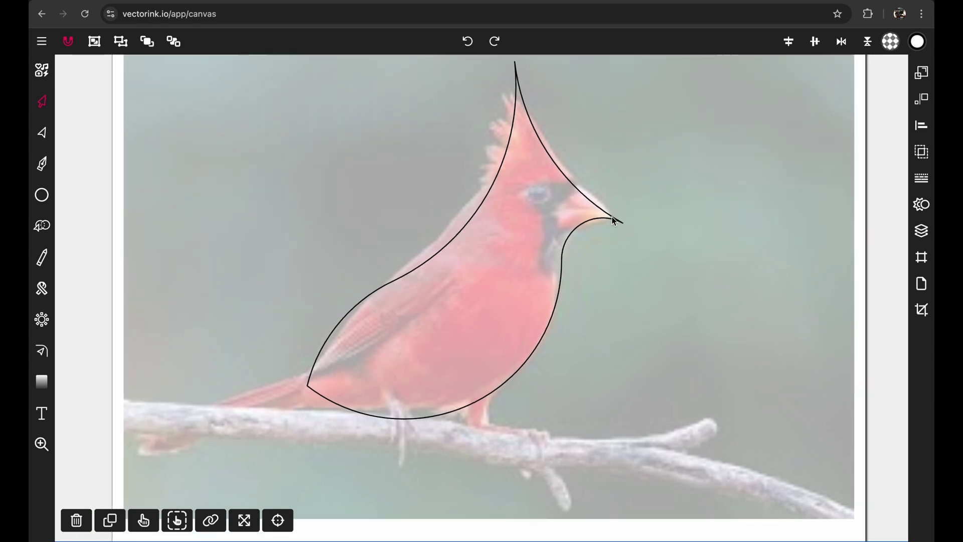
scroll(614, 221, "down", 1)
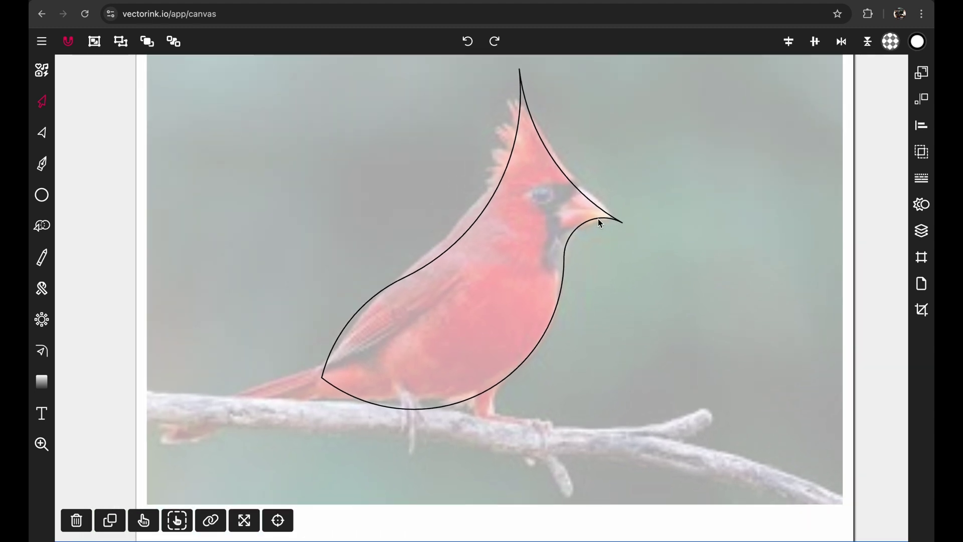
scroll(596, 221, "left", 3)
scroll(597, 221, "down", 2)
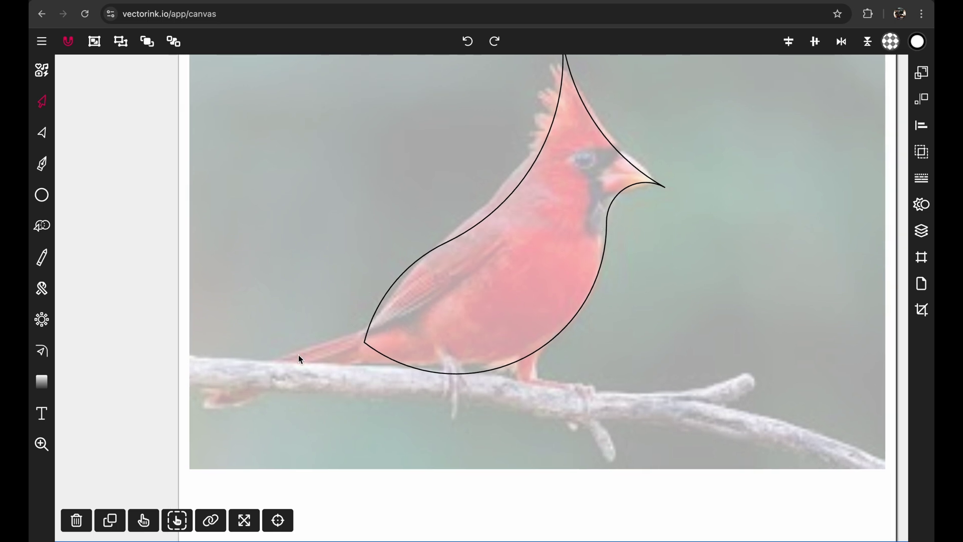
left_click(42, 195)
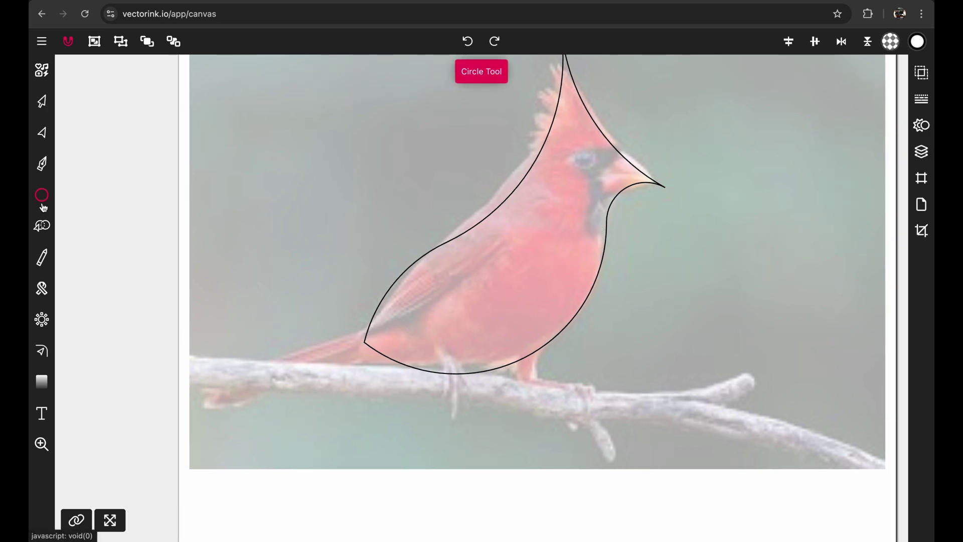
left_click(42, 172)
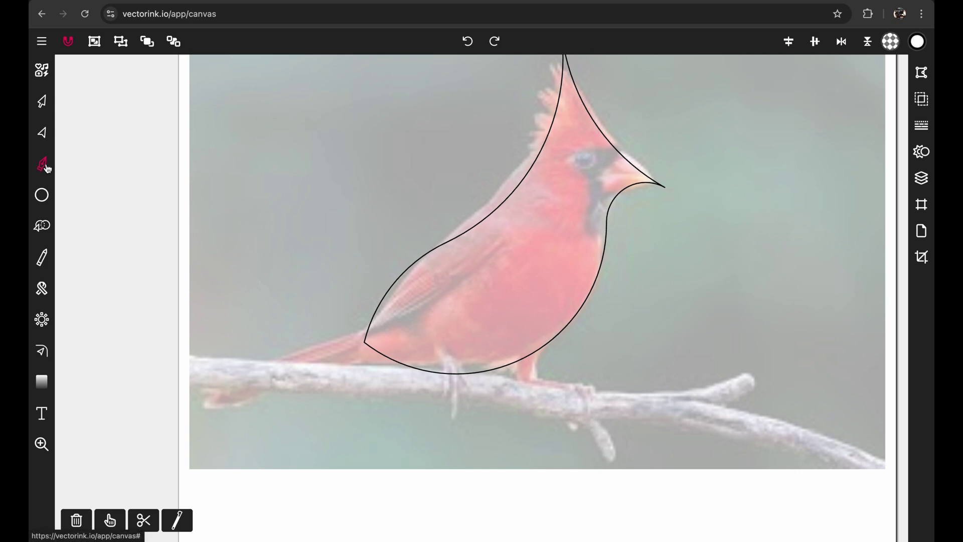
left_click(370, 327)
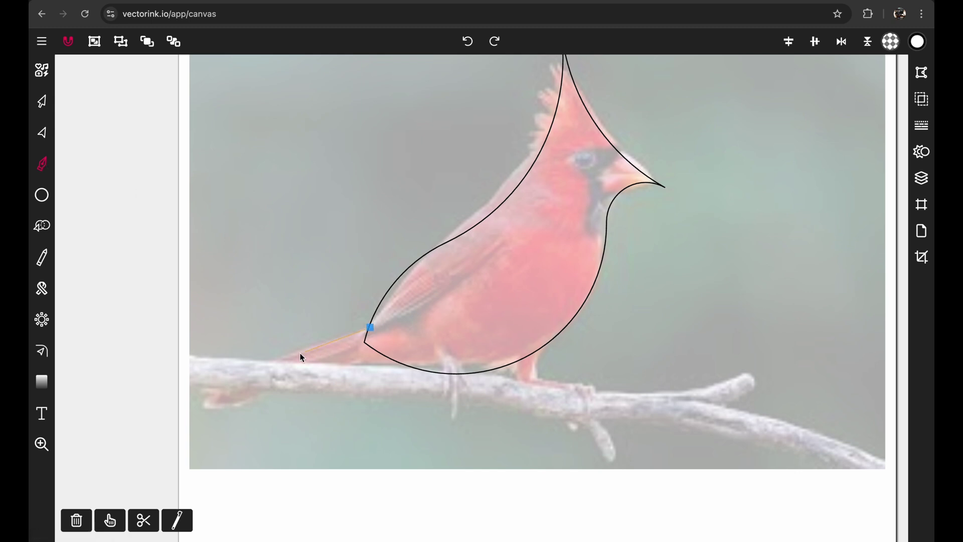
left_click(198, 387)
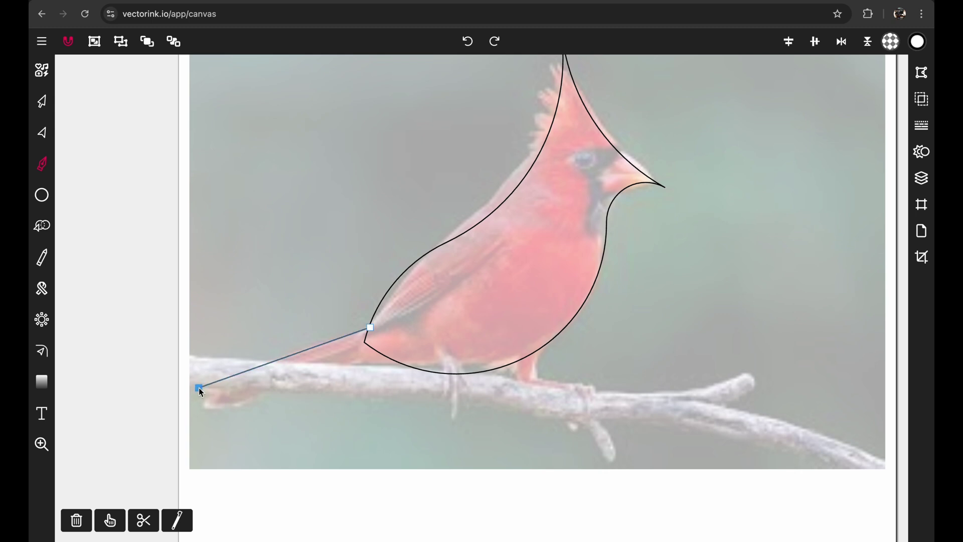
left_click(239, 404)
left_click(435, 359)
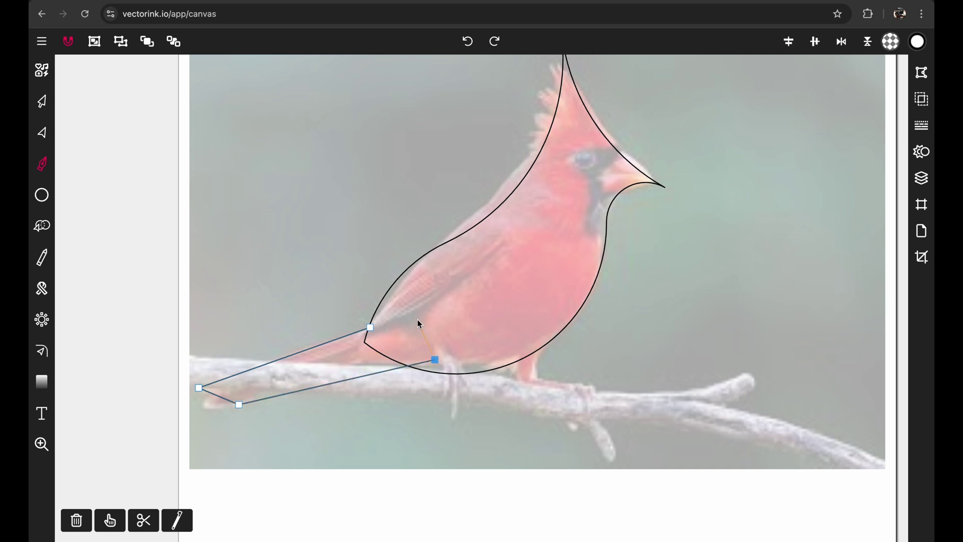
key("Escape")
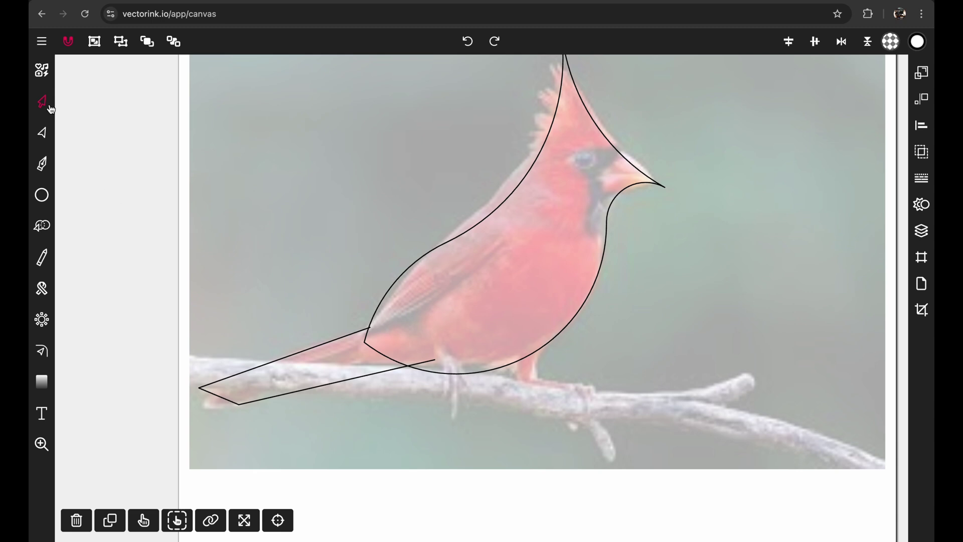
Try to build the closed tail shape by filling the region between the tail lines and the body, and undo it.
left_click(325, 345)
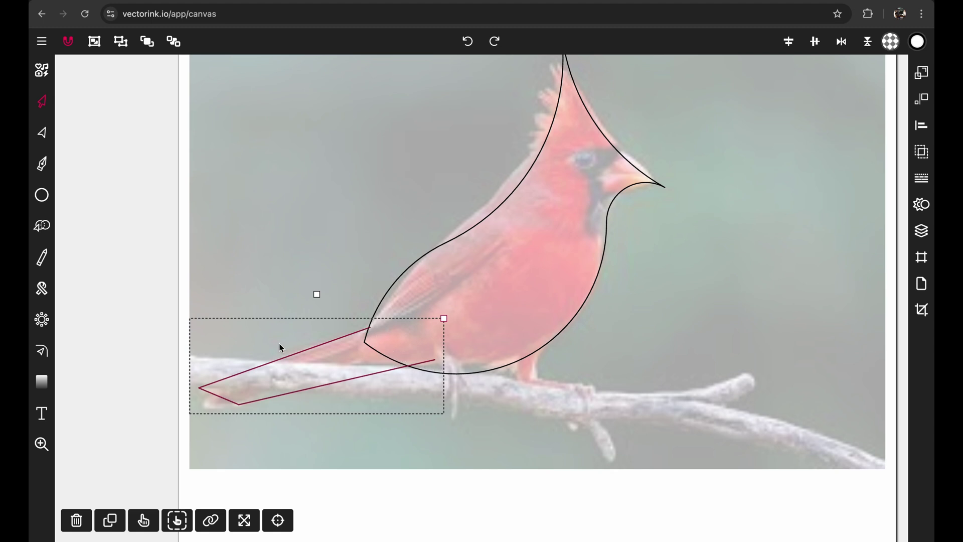
left_click(42, 226)
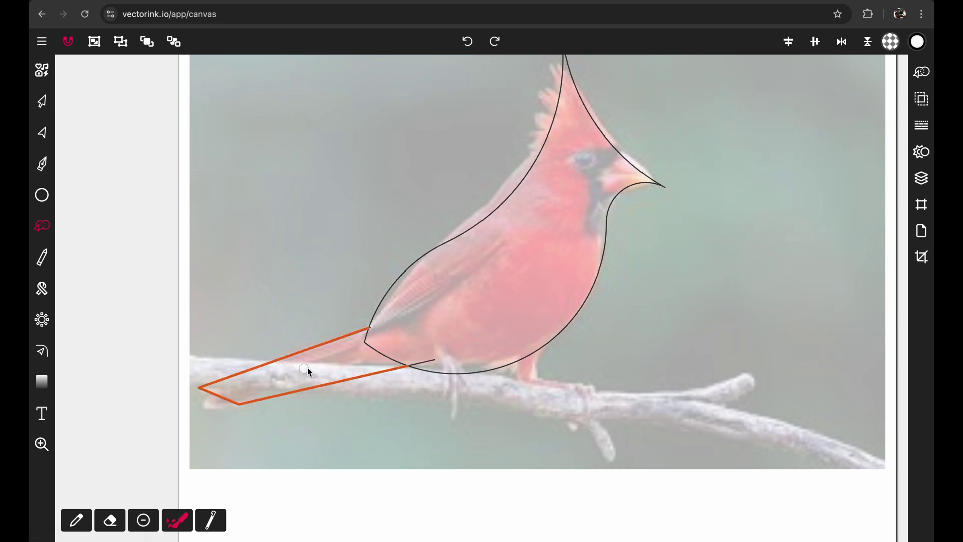
left_click(360, 355)
left_click(41, 101)
left_click(468, 41)
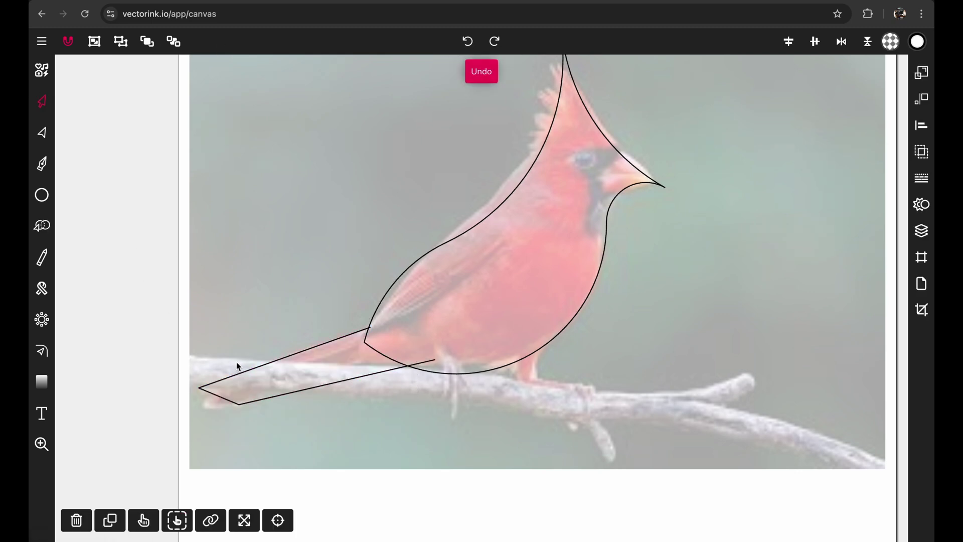
left_click(254, 368)
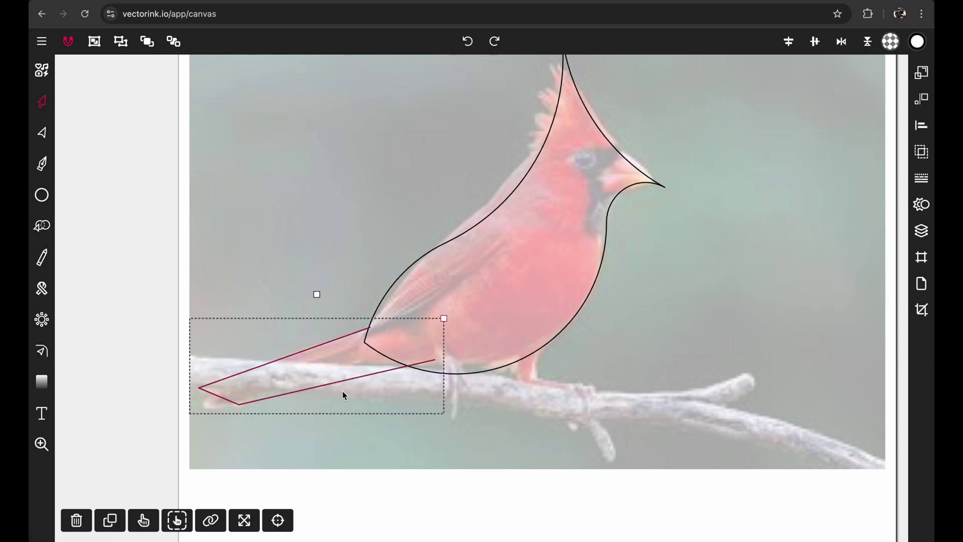
left_click(44, 232)
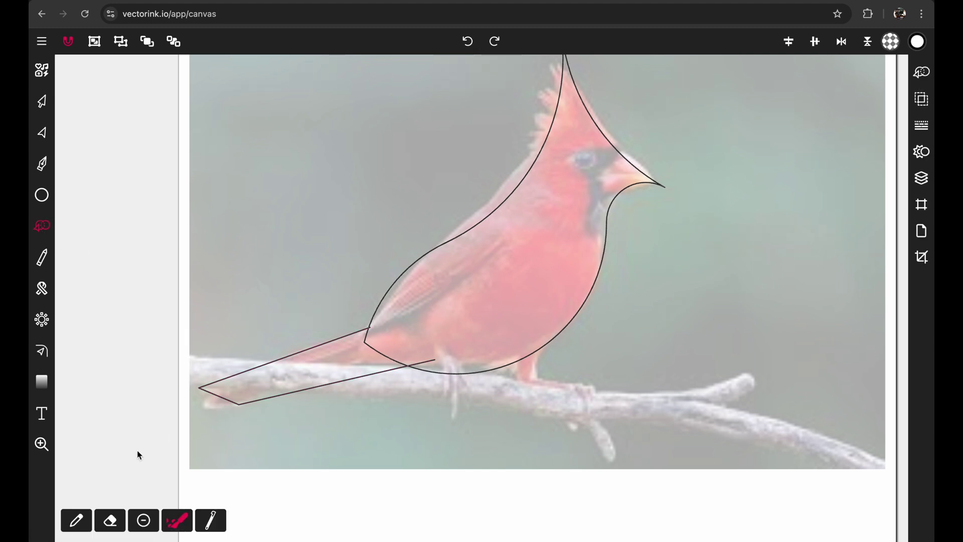
left_click(330, 366)
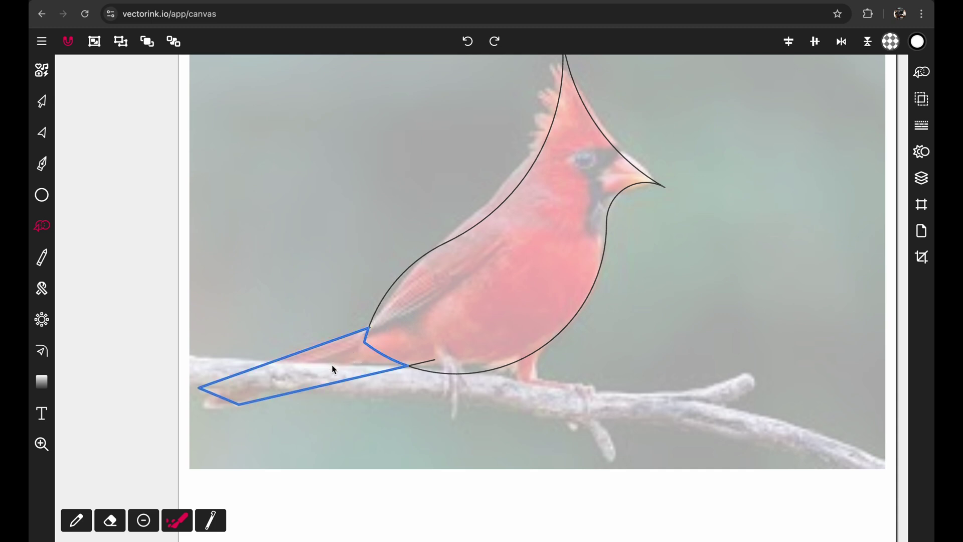
left_click(42, 101)
left_click(468, 41)
Build the tail shape by tracing the tail lines and the adjoining body edge with the Path Builder's pencil mode.
left_click(344, 339)
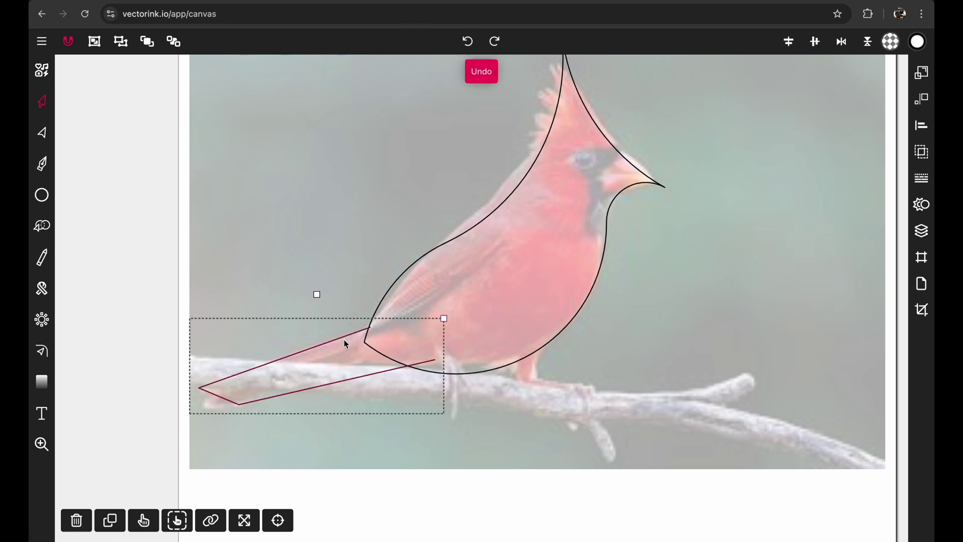
left_click(42, 227)
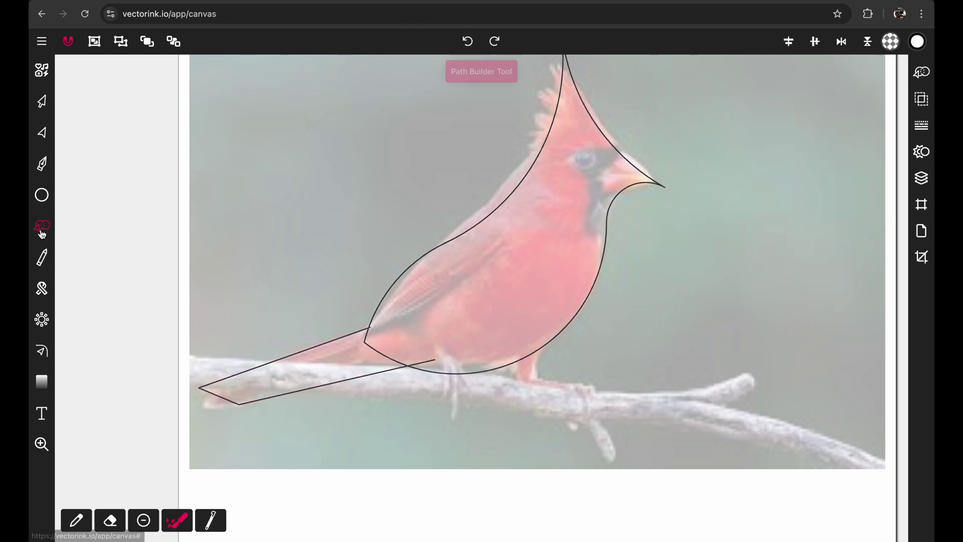
left_click(82, 522)
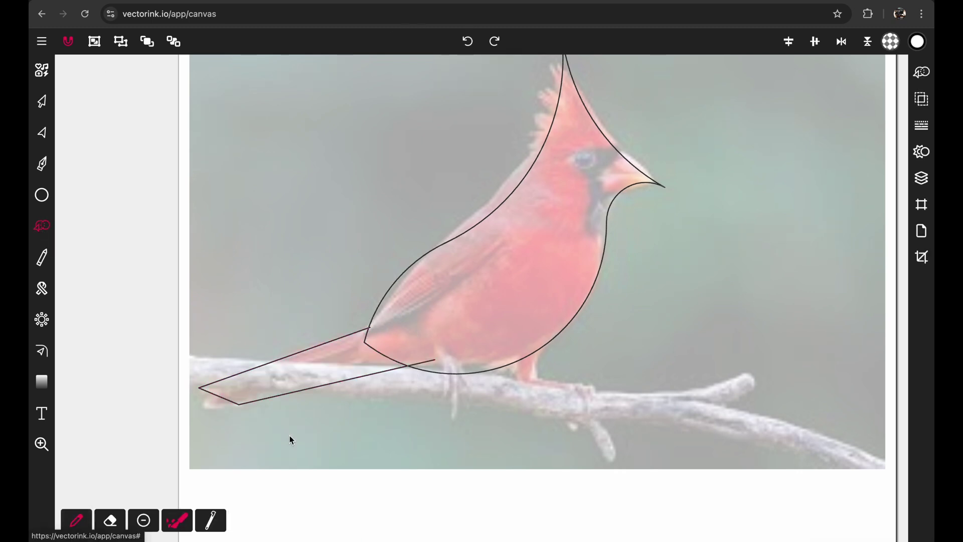
left_click(385, 337)
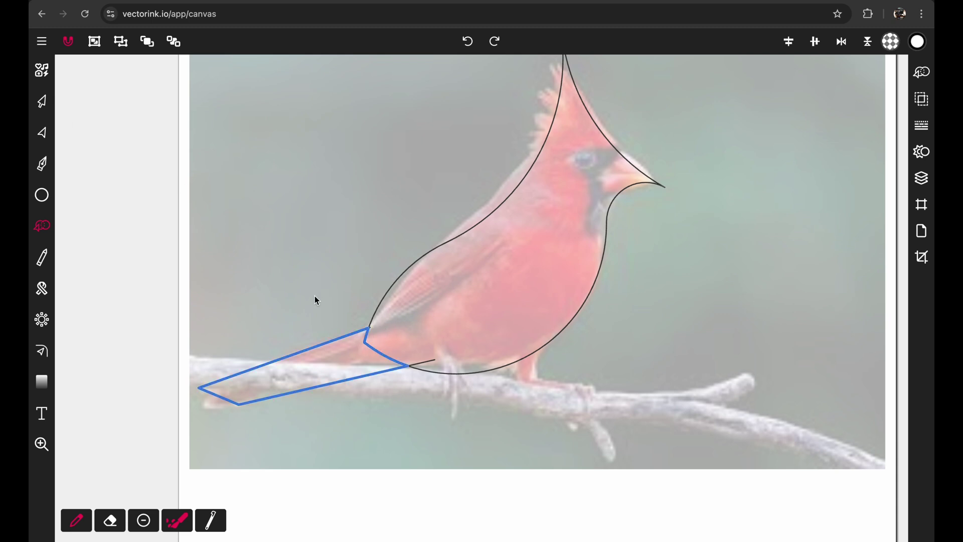
Finish the traced tail shape, make its fill fully transparent so only the outline covers the photo, and deselect it.
left_click(43, 106)
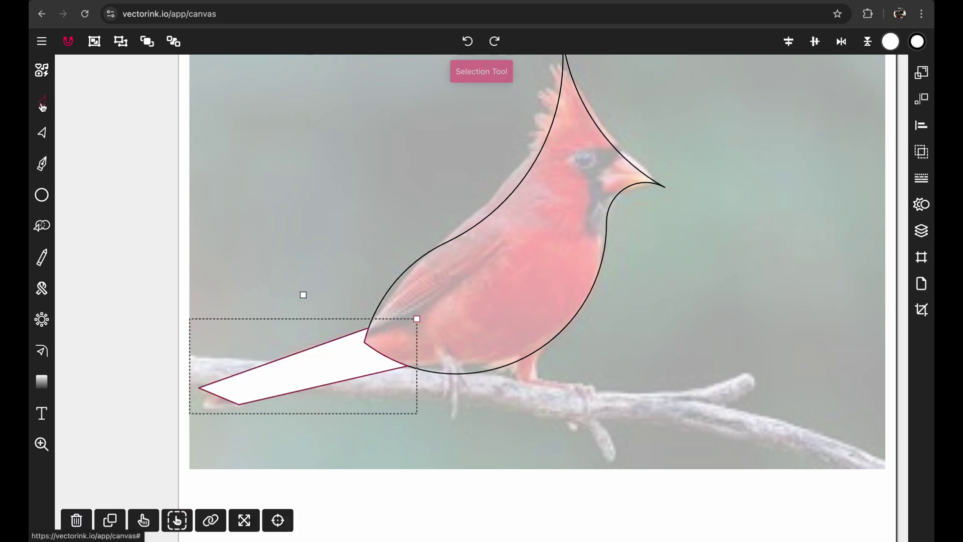
left_click(890, 42)
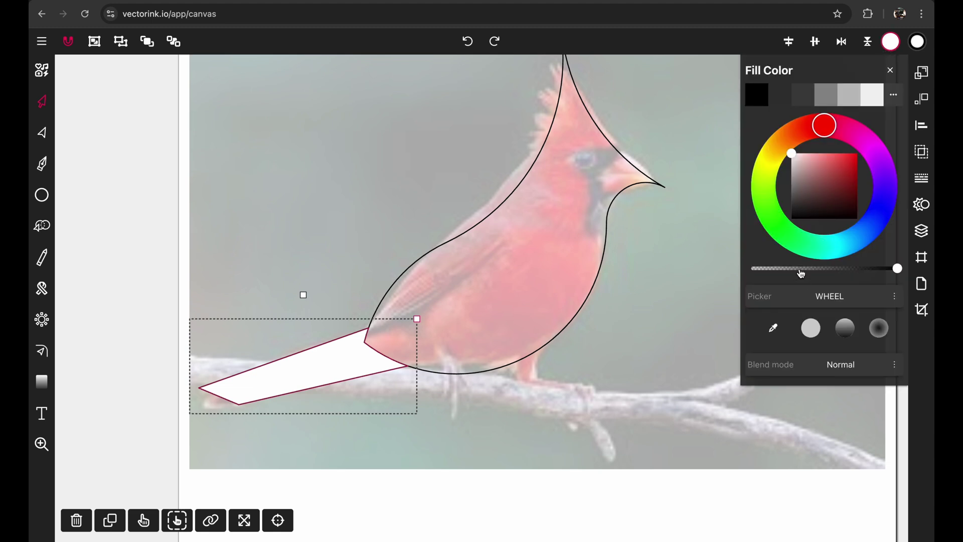
left_click(752, 268)
left_click(890, 70)
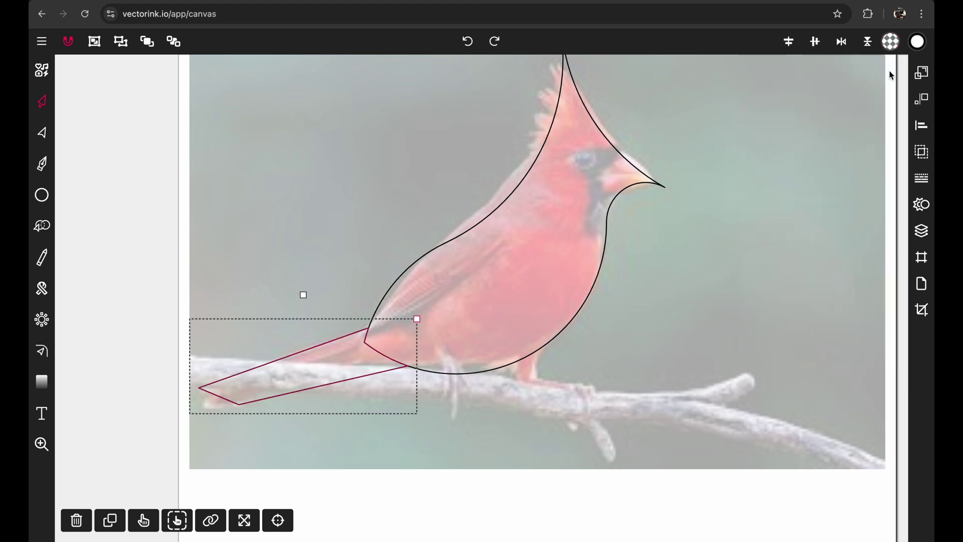
left_click(811, 107)
Draw a circle over the cardinal's beak, crossing both body outline curves just behind the beak tip.
scroll(810, 107, "up", 3)
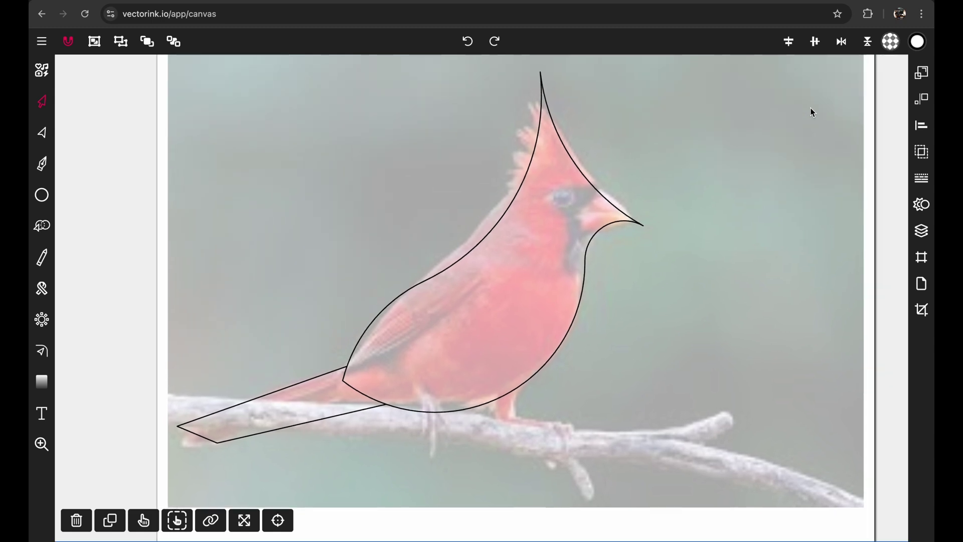
scroll(747, 166, "down", 2)
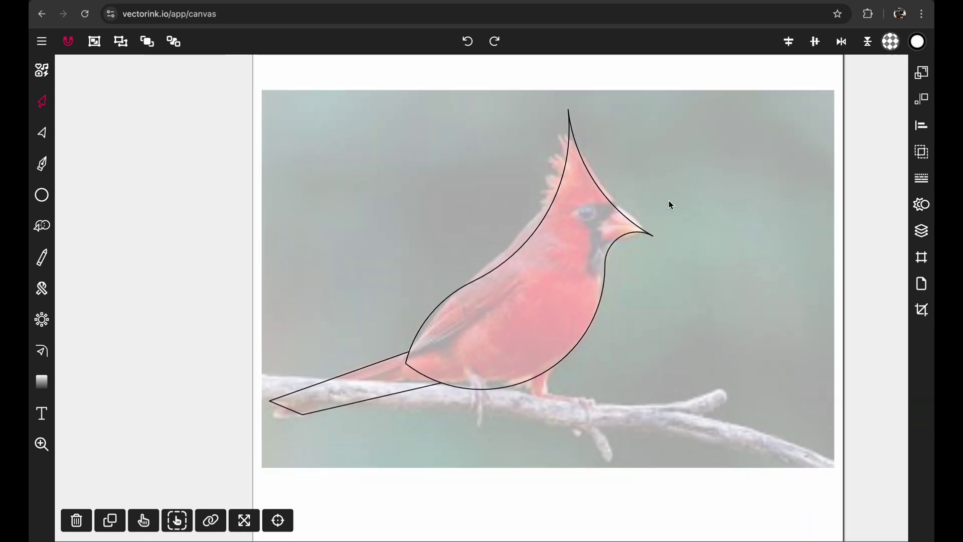
scroll(669, 200, "up", 5)
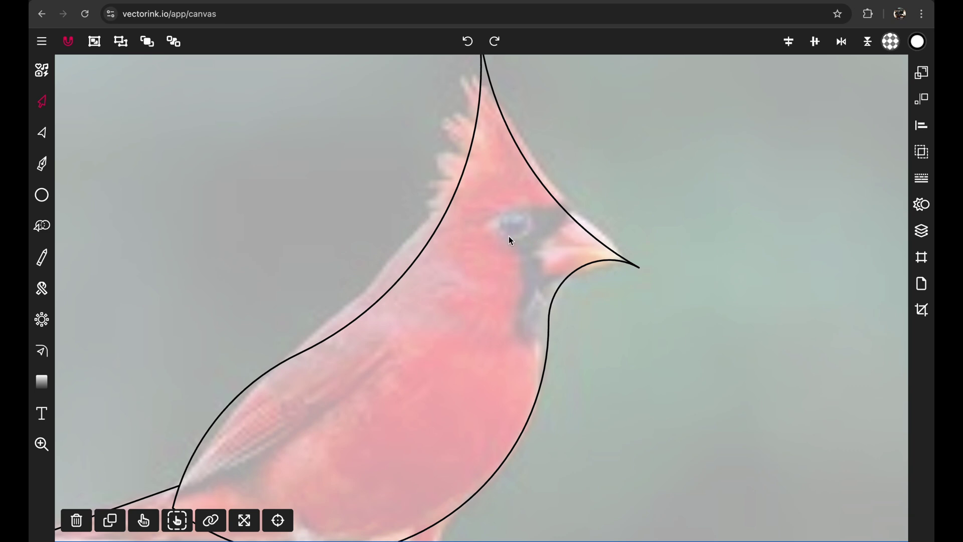
scroll(555, 217, "down", 2)
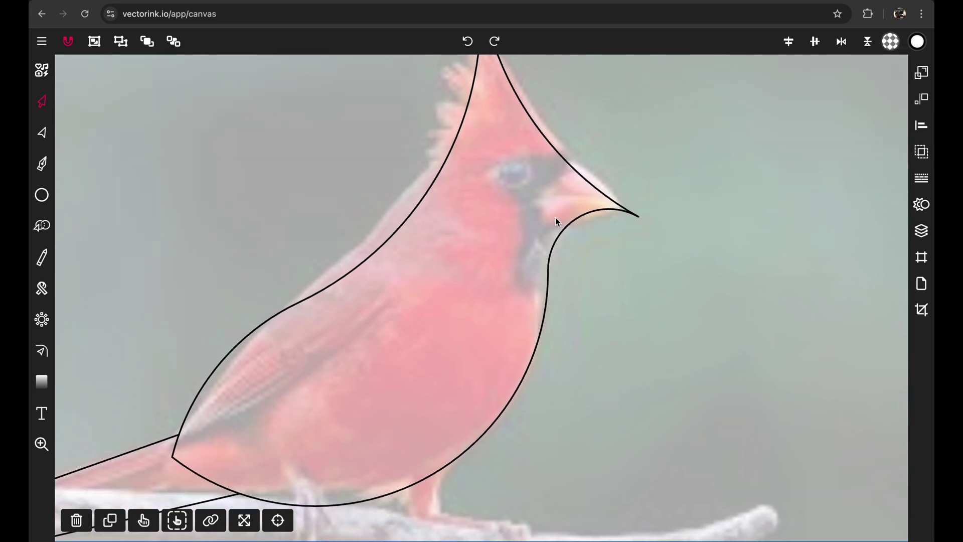
scroll(555, 218, "up", 2)
scroll(555, 218, "right", 2)
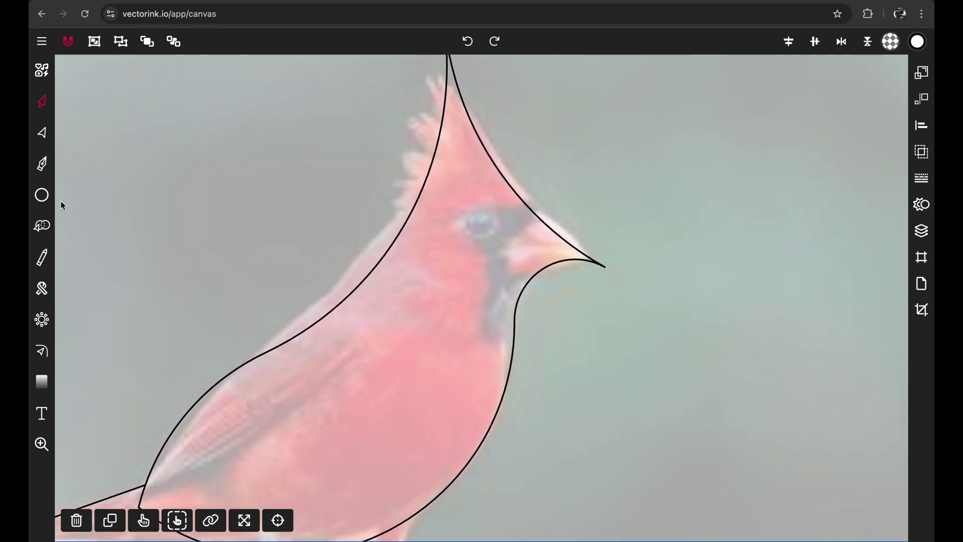
left_click(42, 195)
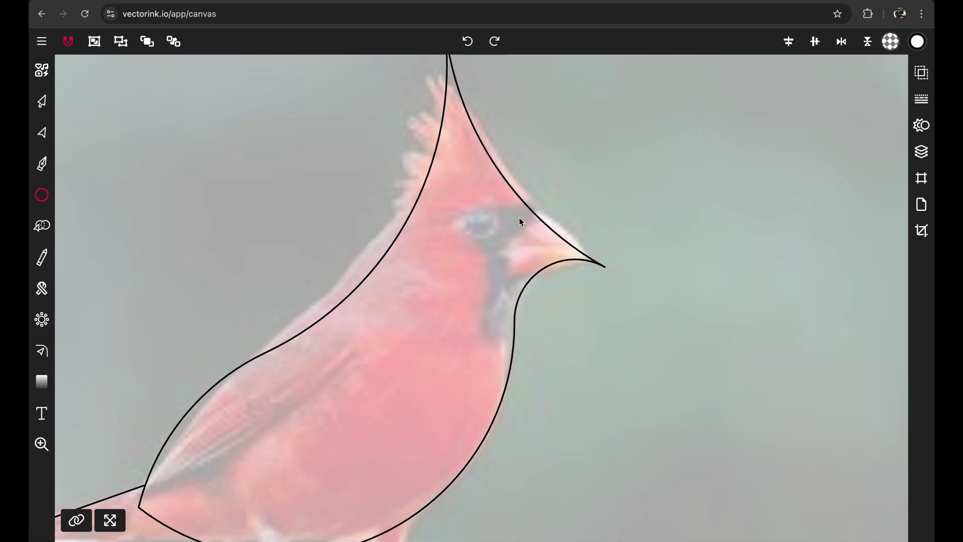
left_click_drag(547, 253, 588, 251)
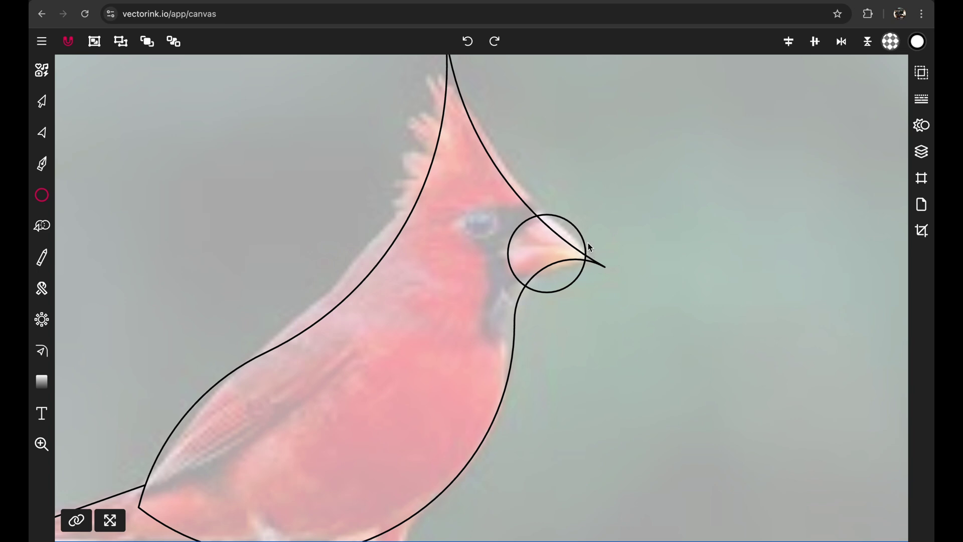
left_click(42, 101)
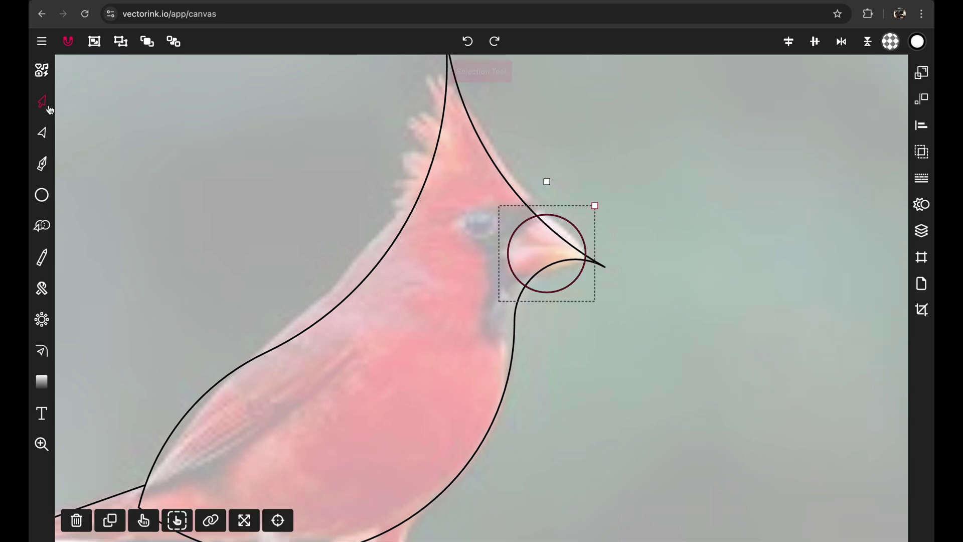
Build the beak shape with the Path Builder's pencil mode from the circle's inner arc and the body curves meeting at the tip, and deselect it.
left_click(42, 226)
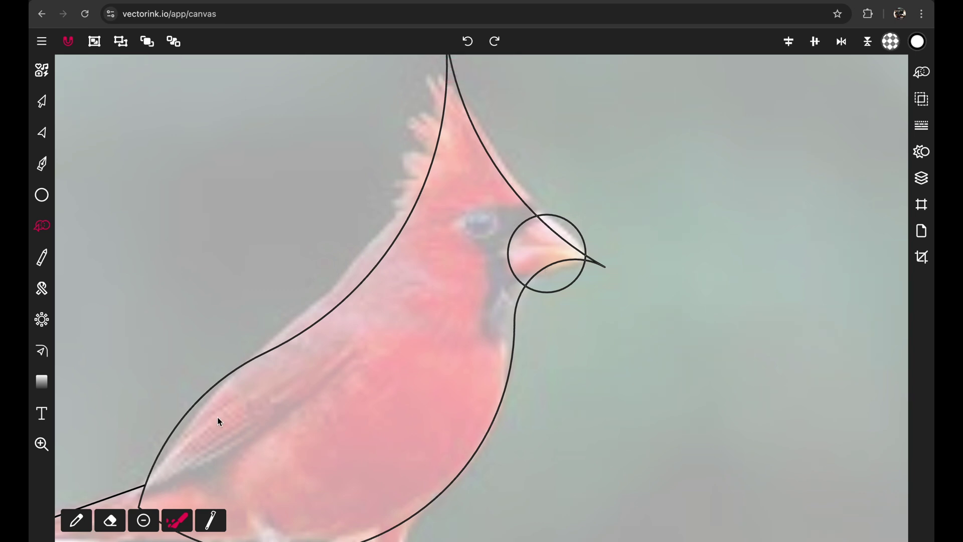
left_click(76, 520)
left_click_drag(557, 232, 603, 265)
left_click(557, 260)
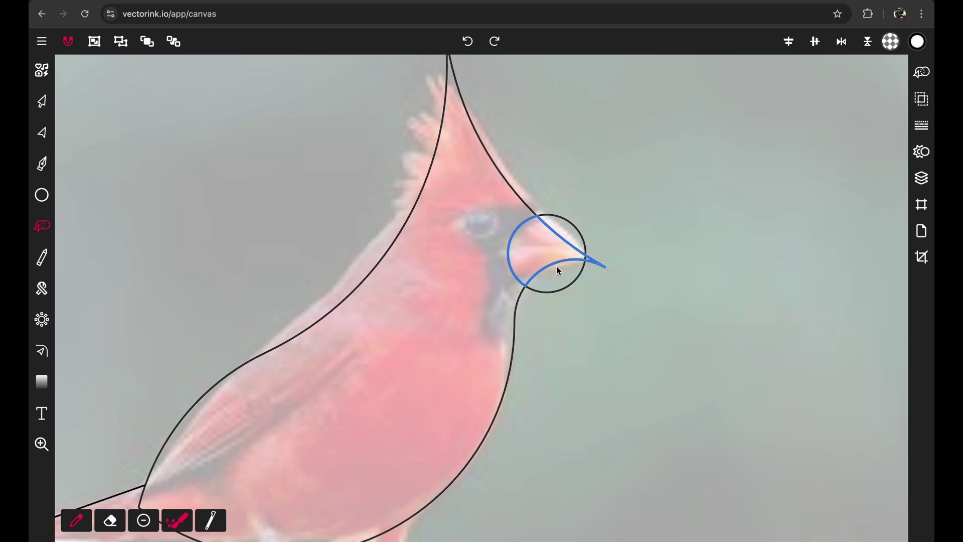
left_click(42, 101)
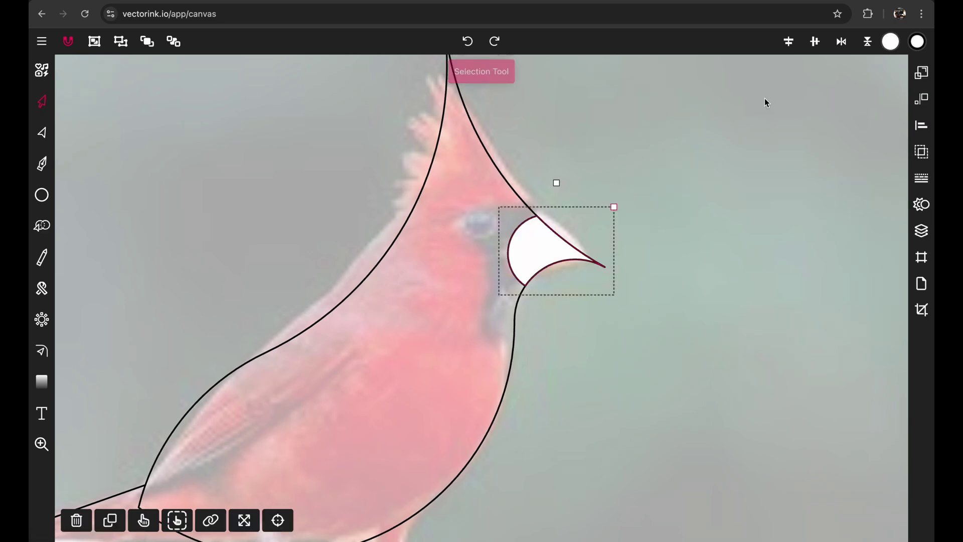
left_click(730, 262)
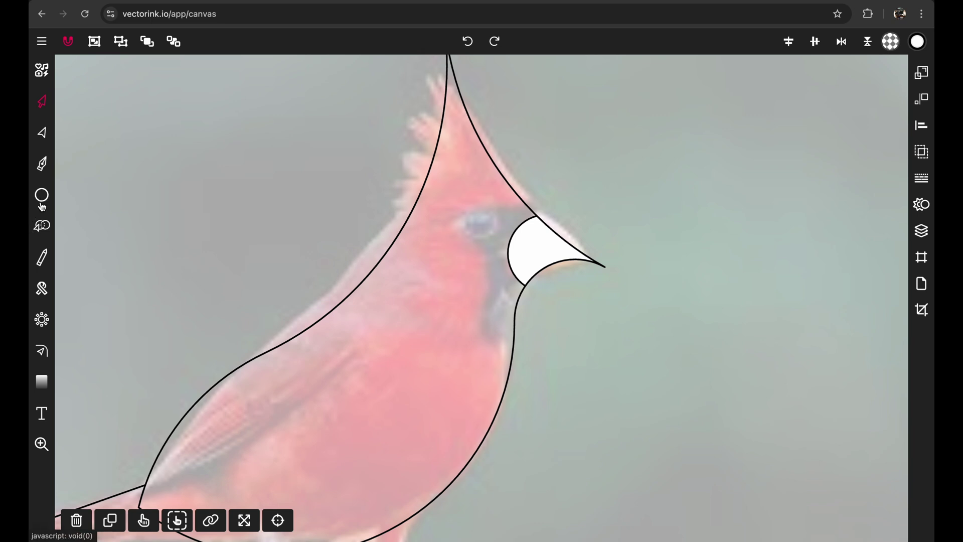
Draw the black face mask's edge freehand from above the beak, around the eye and down across the throat, overshooting the body outline.
left_click(48, 257)
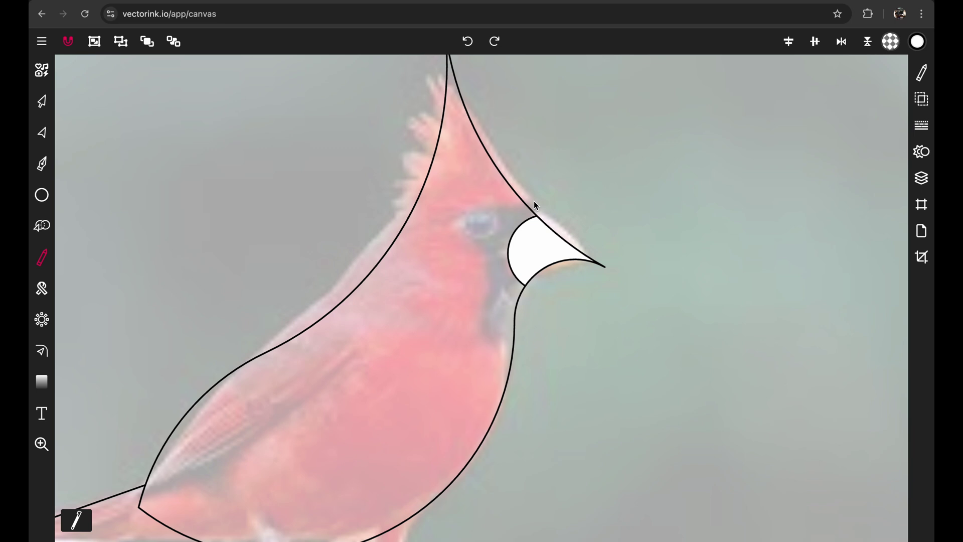
left_click_drag(534, 202, 515, 211)
left_click_drag(483, 244, 488, 256)
mouse_move(486, 332)
left_mouse_down()
mouse_move(496, 350)
mouse_move(539, 332)
left_mouse_up()
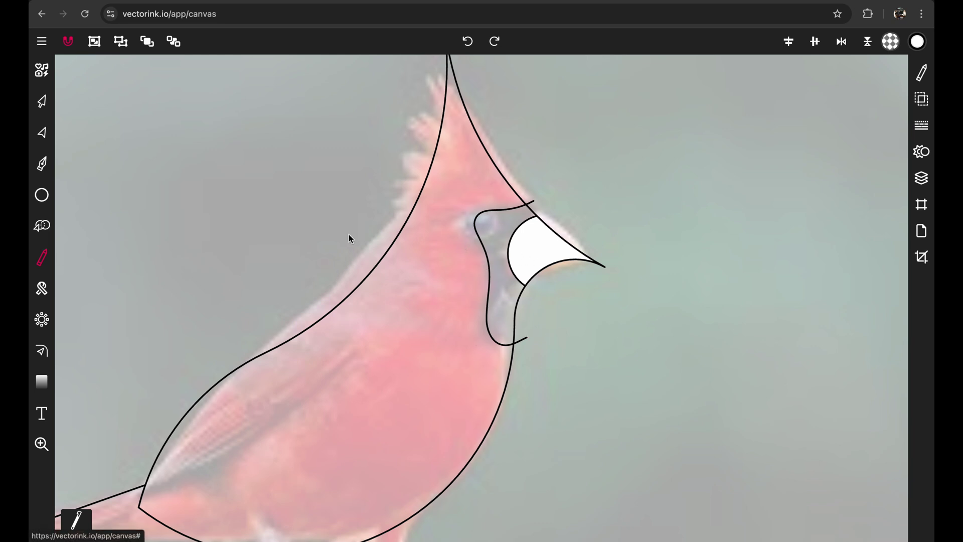
Build the face mask with the Path Builder from the region between the freehand line, beak and body outline, and fill it black.
left_click(42, 225)
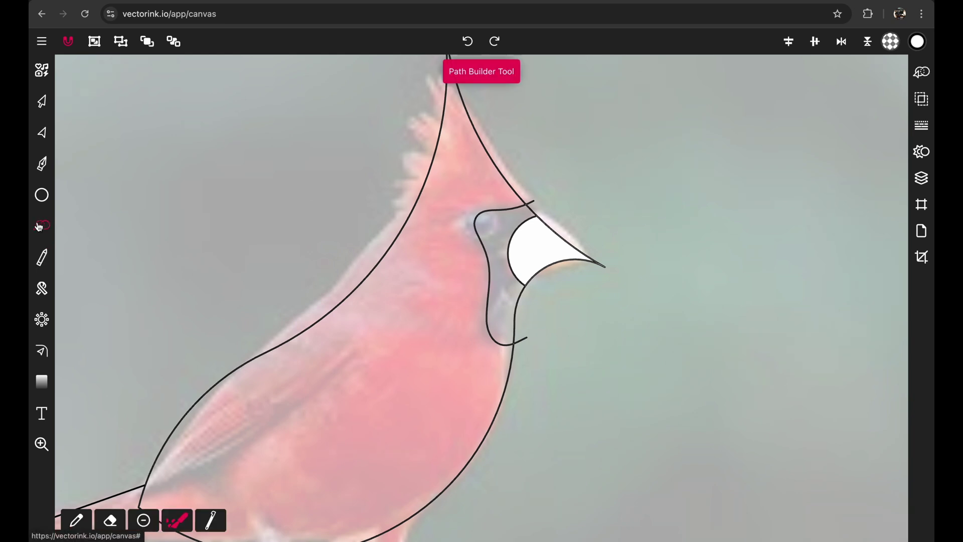
left_click(503, 233)
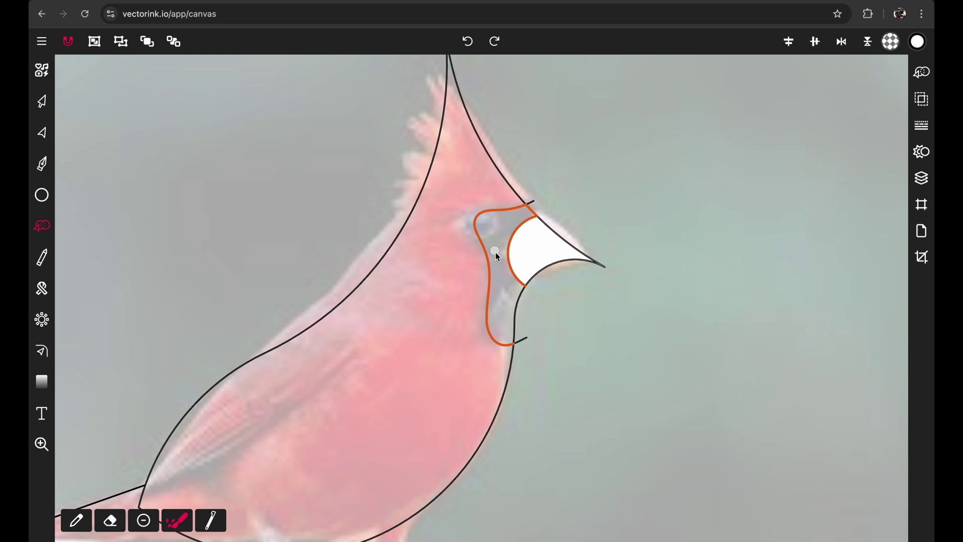
left_click(41, 101)
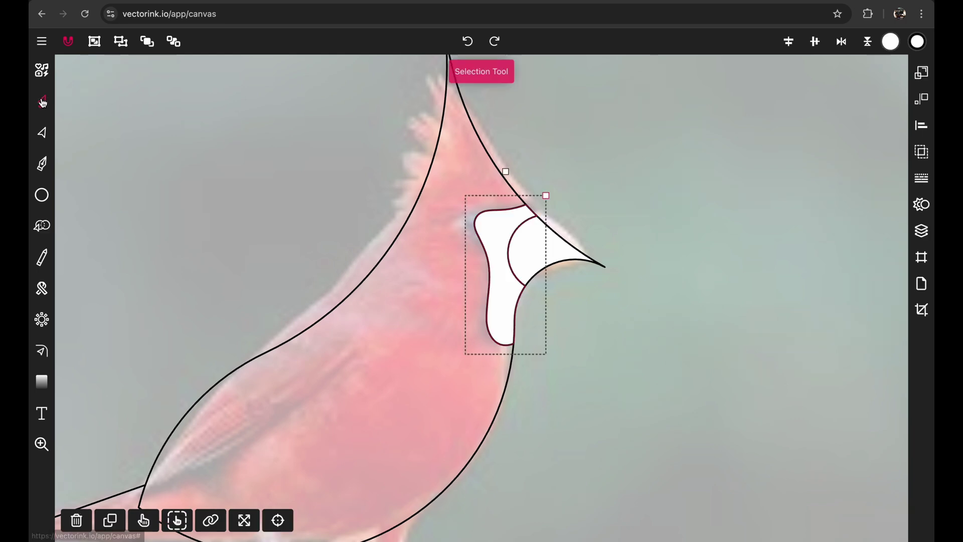
left_click(890, 41)
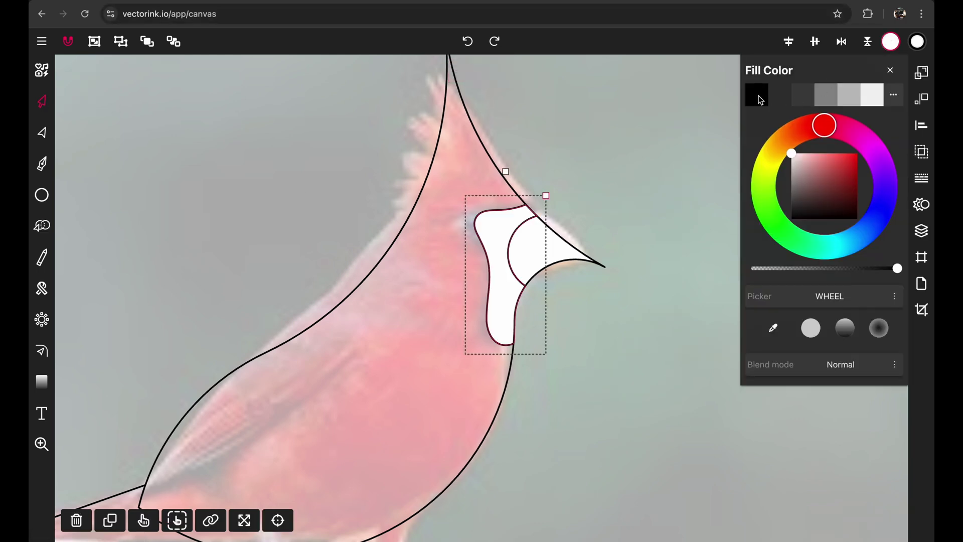
left_click(757, 95)
left_click(659, 154)
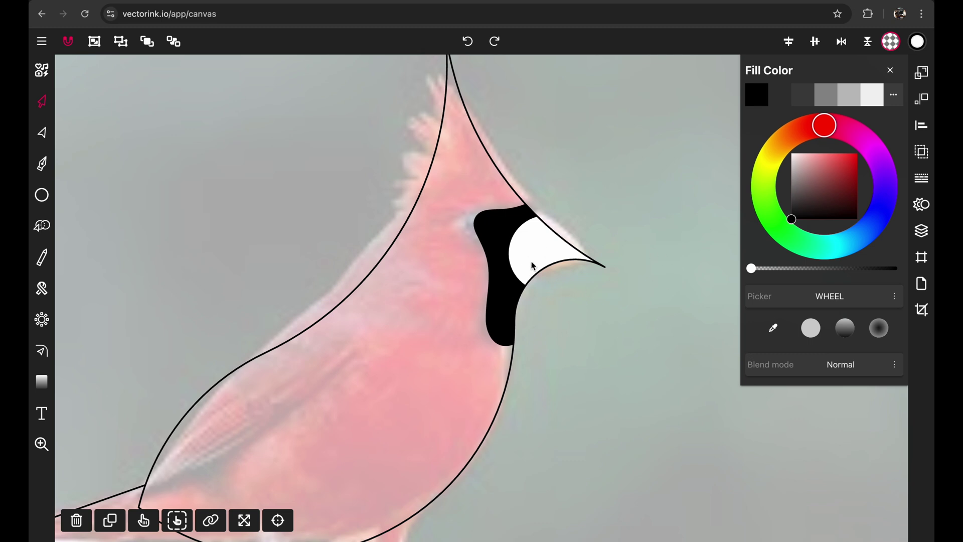
Shuffle the fill colour palette to the set 8e407a, fe6962, f9ba84, eee097 and ffffe5, and return to the canvas.
key("ctrl+minus")
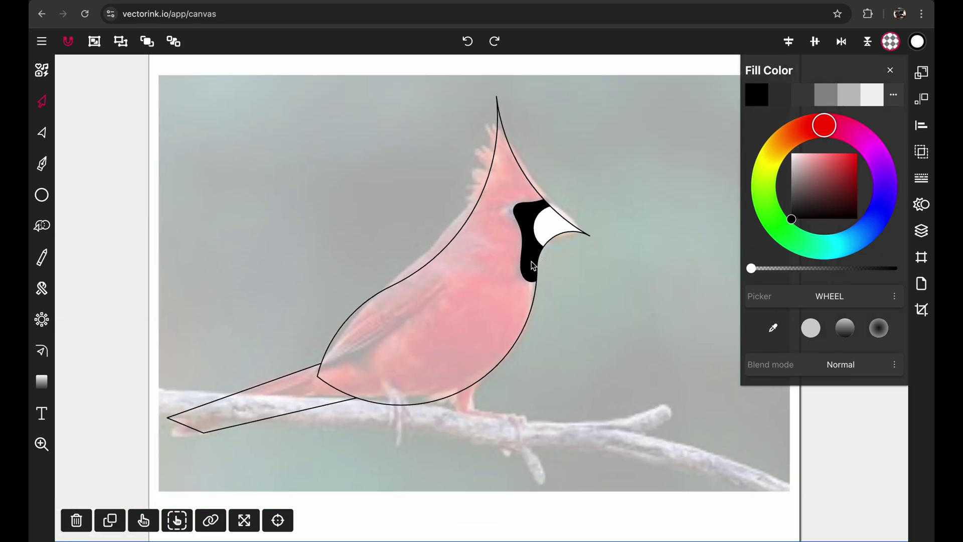
left_click(895, 99)
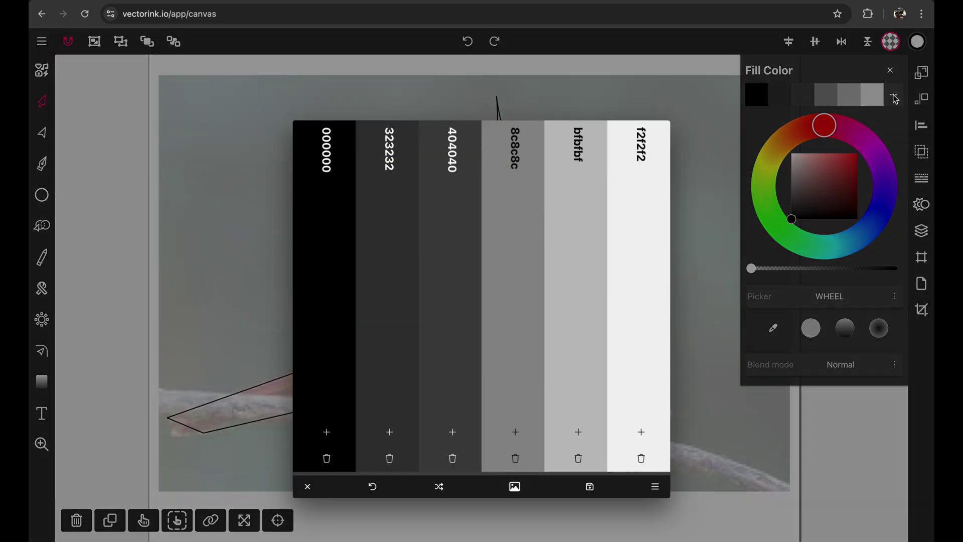
left_click(440, 462)
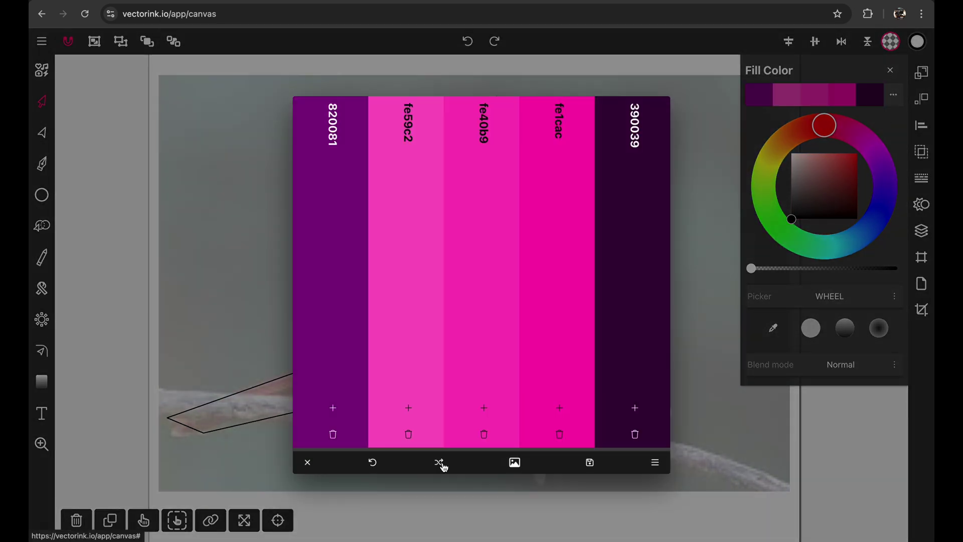
left_click(439, 463)
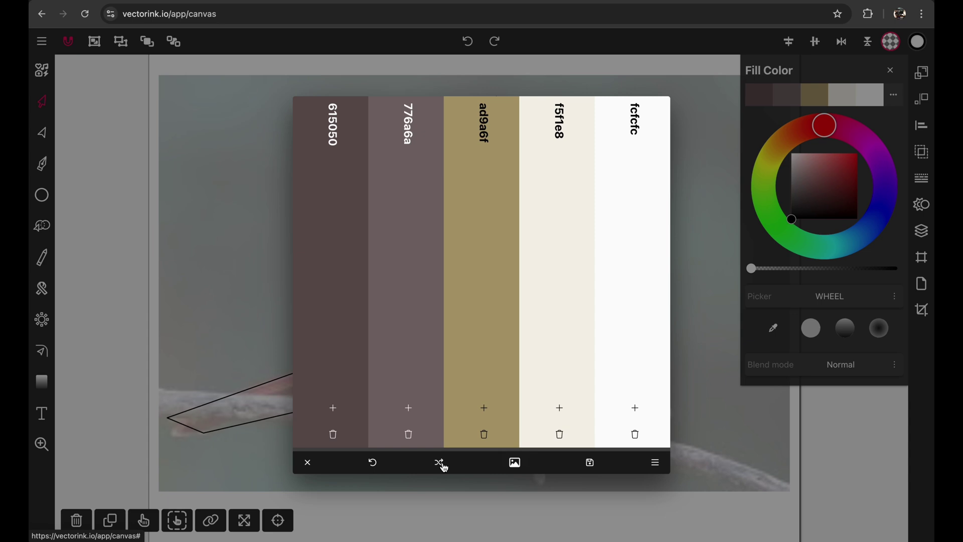
left_click(439, 463)
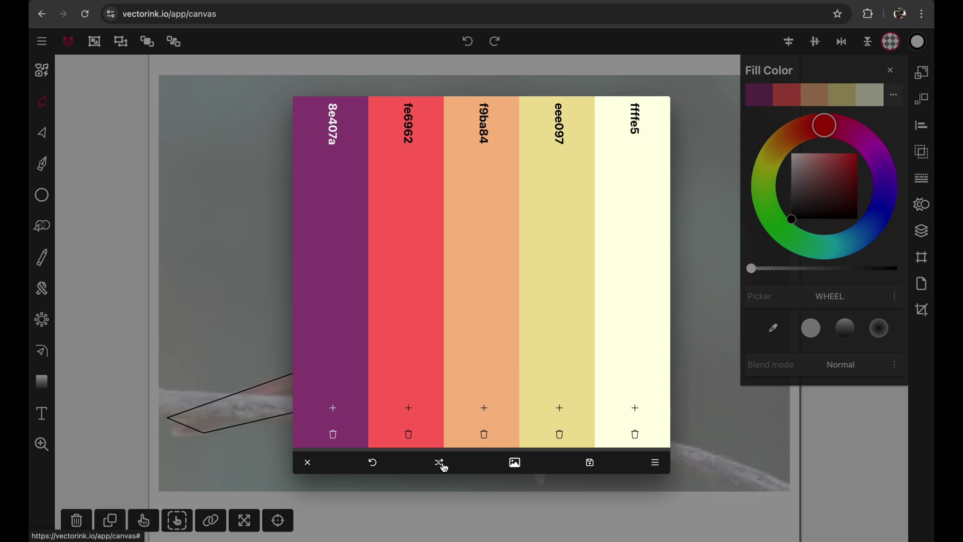
left_click(718, 257)
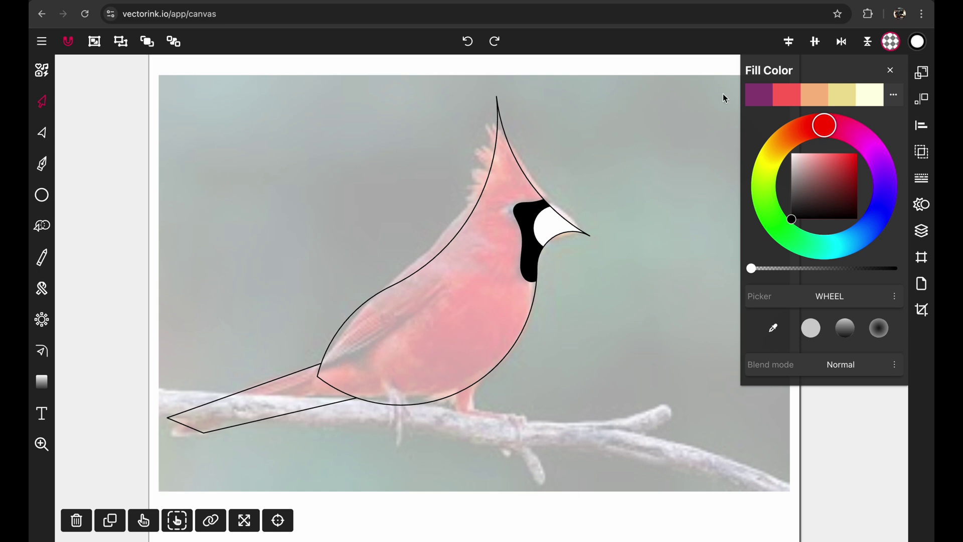
Browse the list of preset colour palettes for one that suits the cardinal, and close the list.
left_click(897, 94)
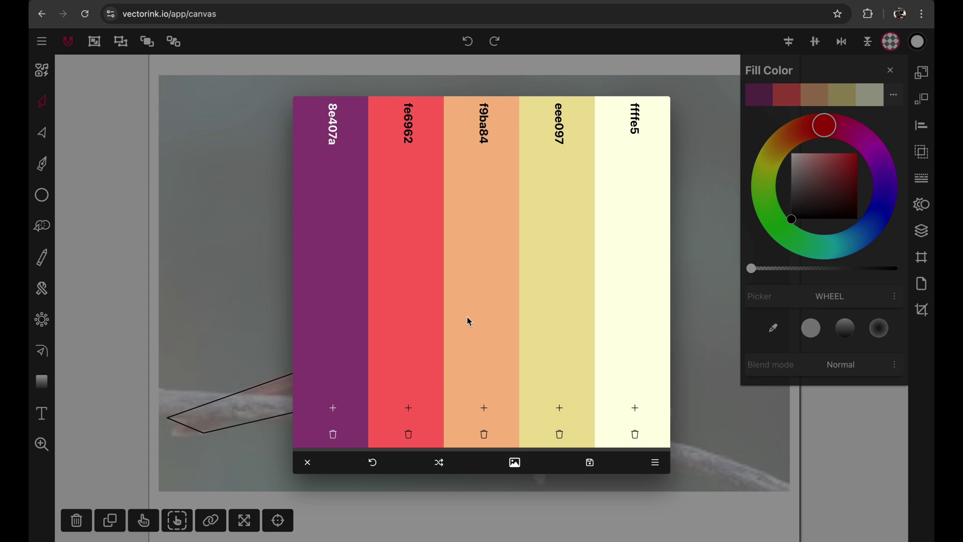
left_click(657, 465)
scroll(546, 435, "down", 10)
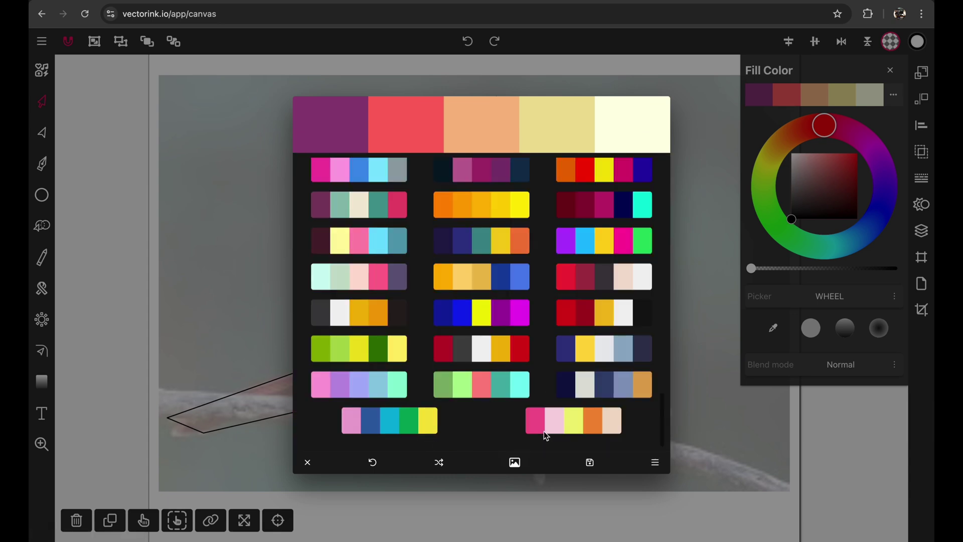
scroll(545, 435, "down", 15)
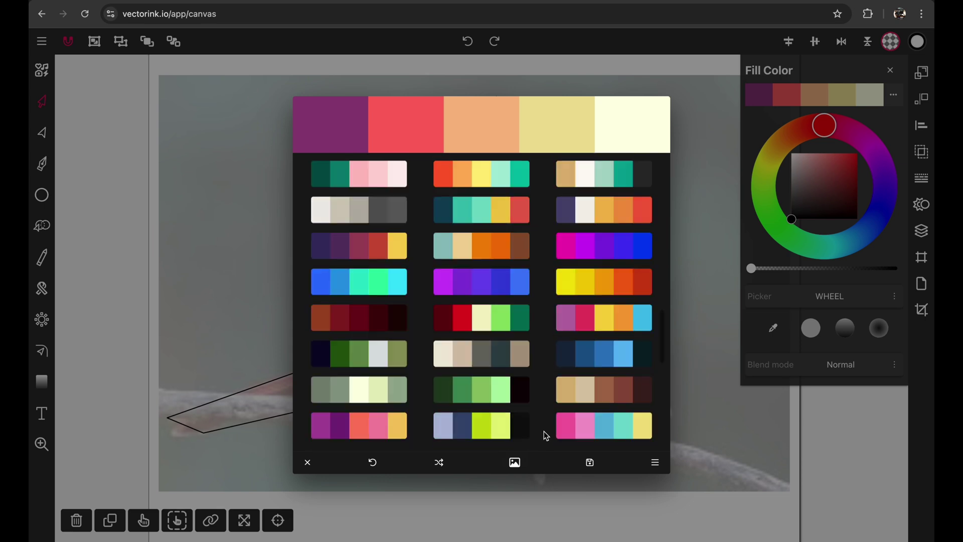
scroll(546, 435, "down", 3)
left_click(655, 462)
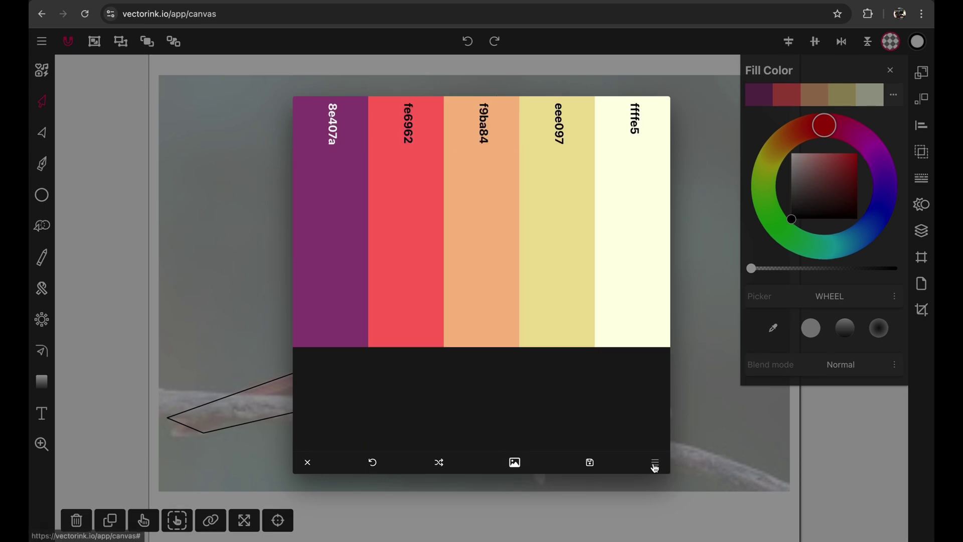
Shuffle the fill colour palette to 031c30, 5a3546, b5485f, fc6747 and fa8d3b, and return to the canvas.
left_click(439, 463)
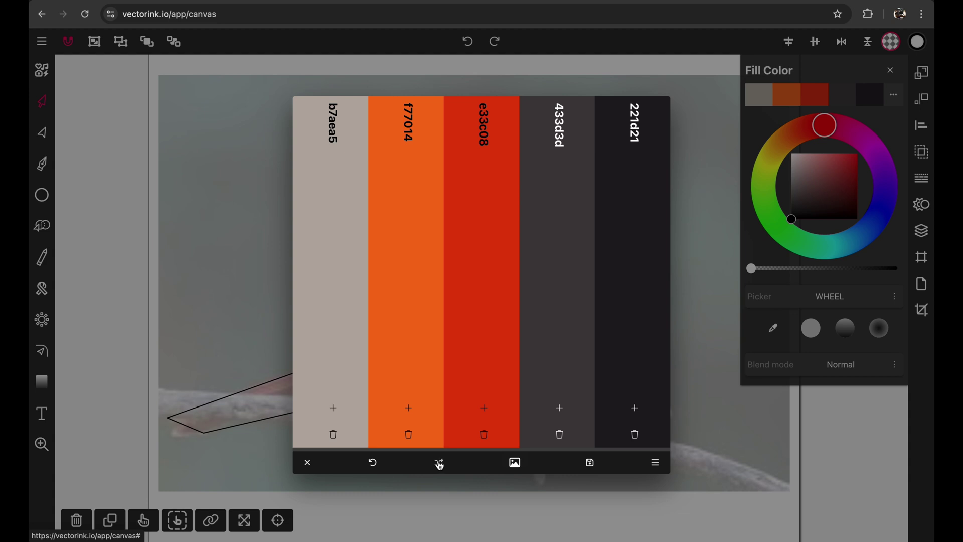
left_click(441, 464)
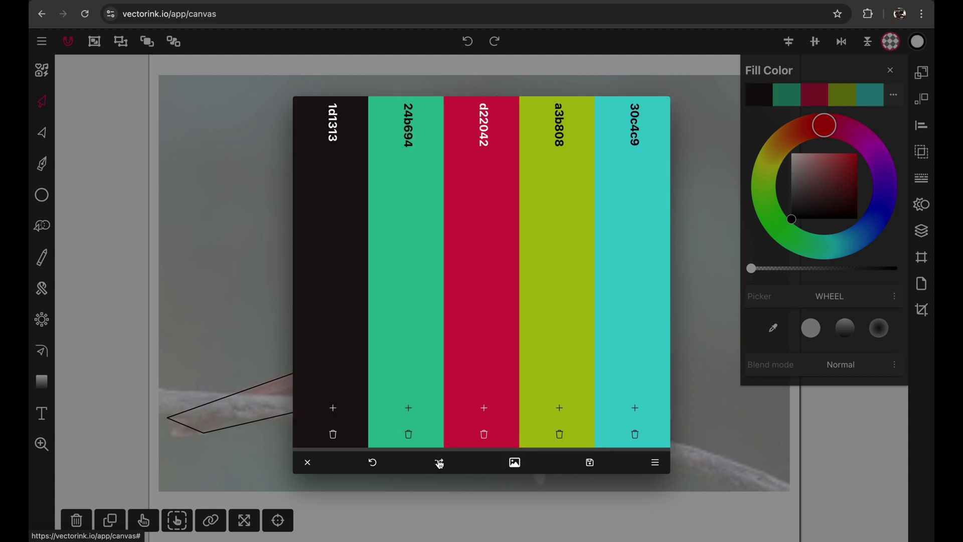
left_click(441, 463)
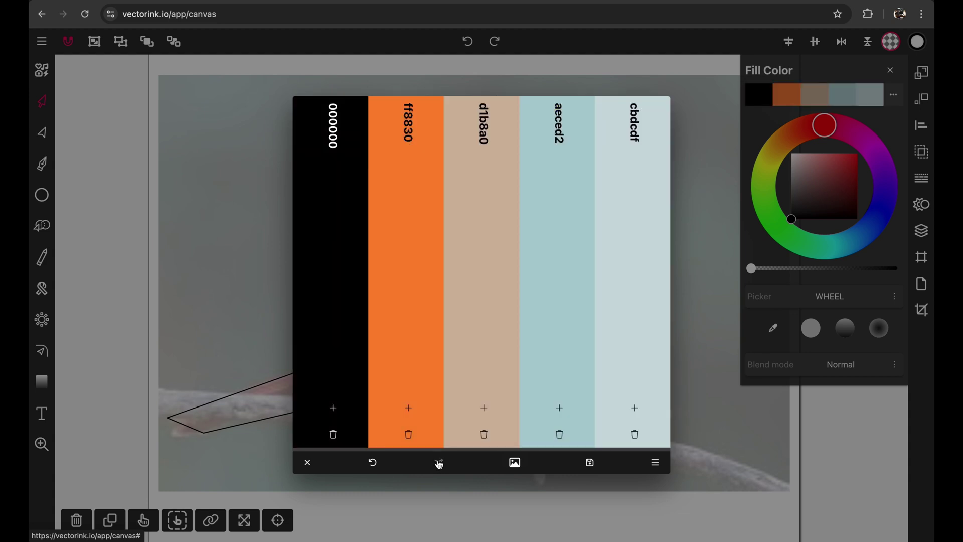
left_click(441, 464)
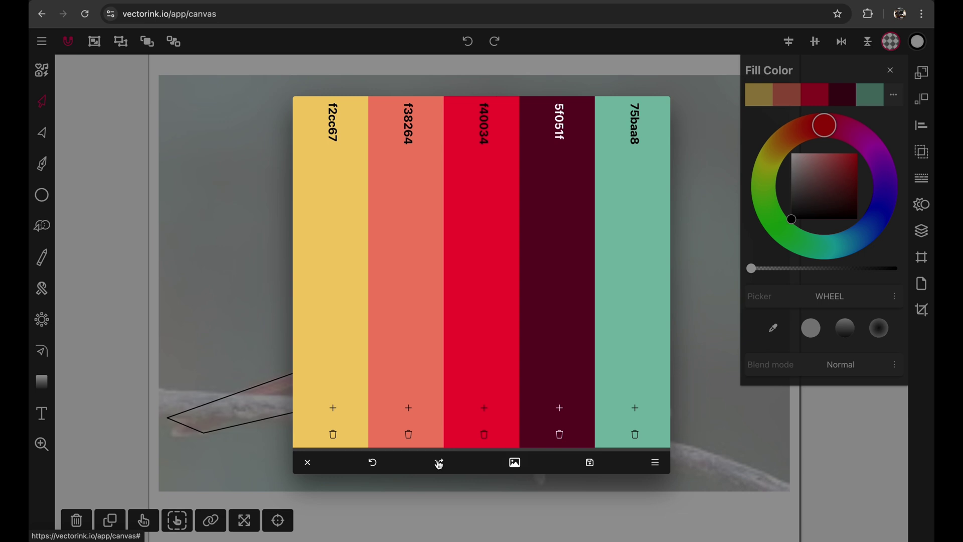
left_click(439, 464)
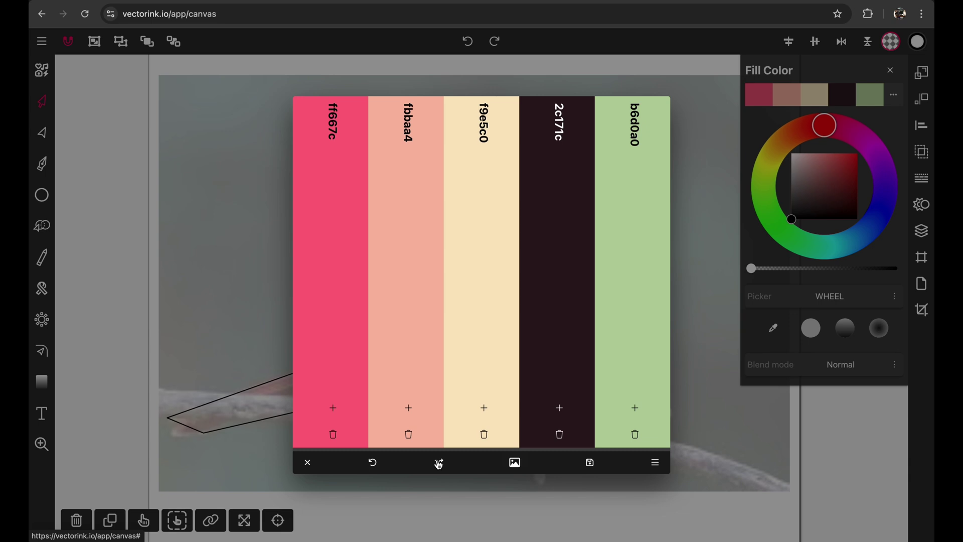
left_click(440, 463)
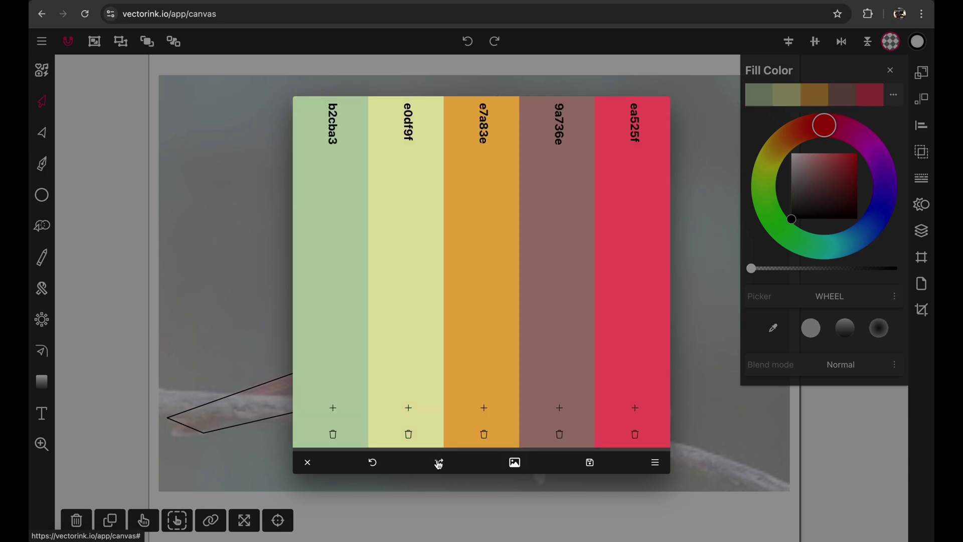
left_click(439, 463)
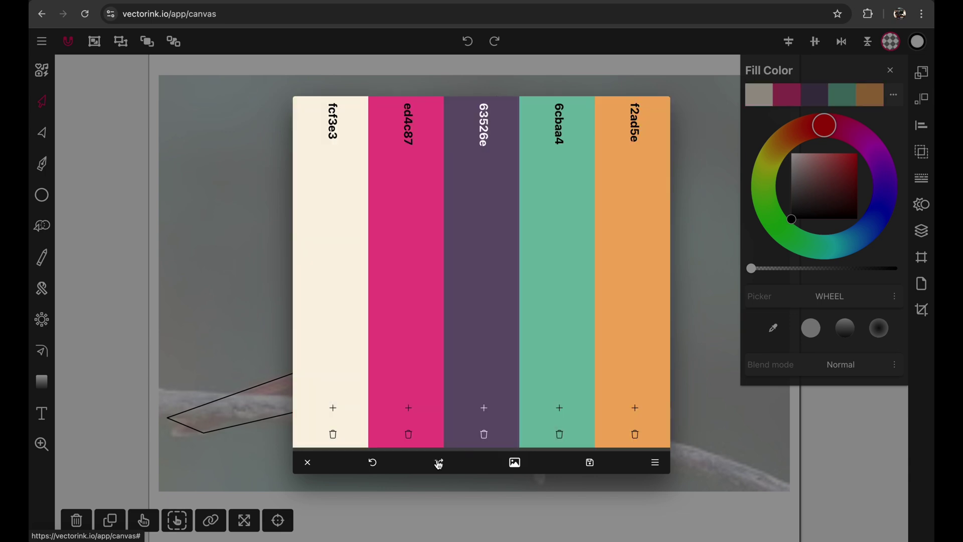
left_click(439, 463)
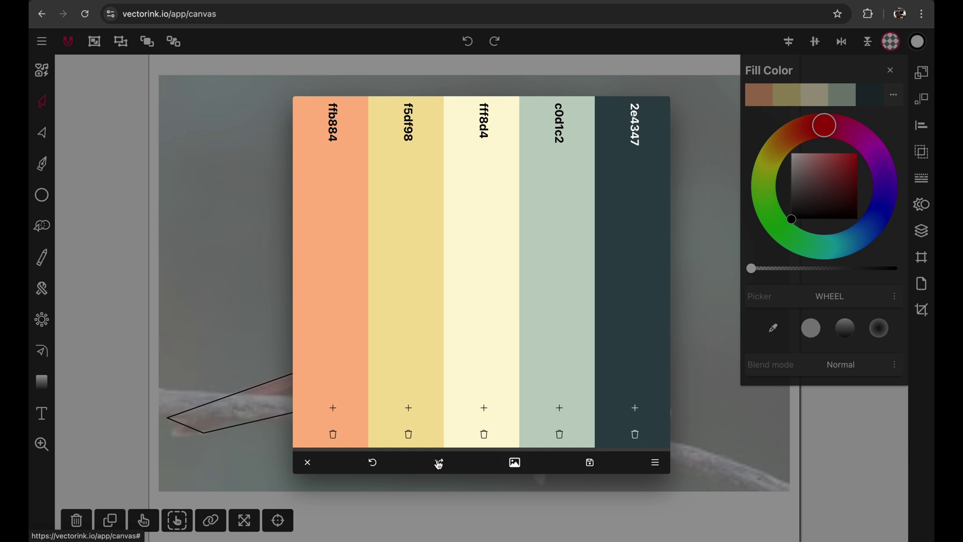
left_click(440, 464)
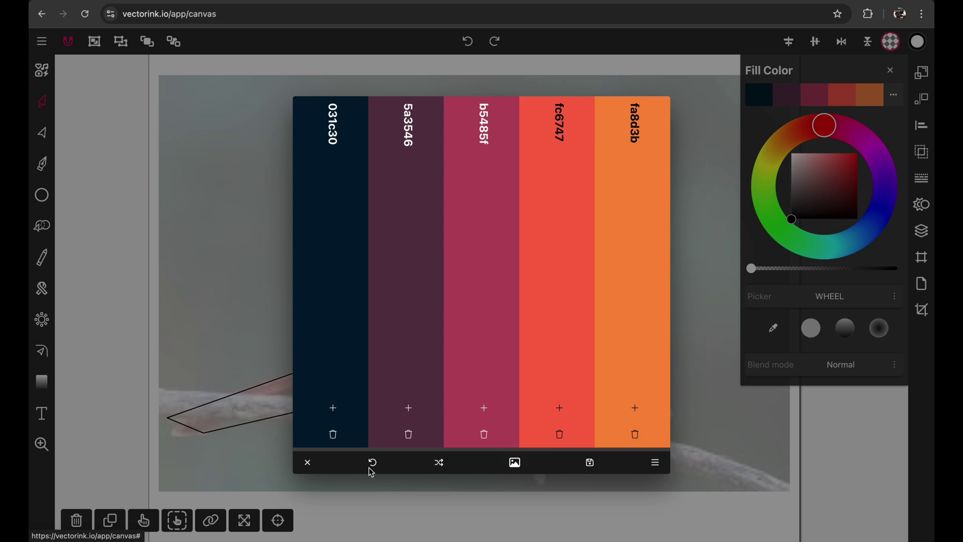
left_click(308, 462)
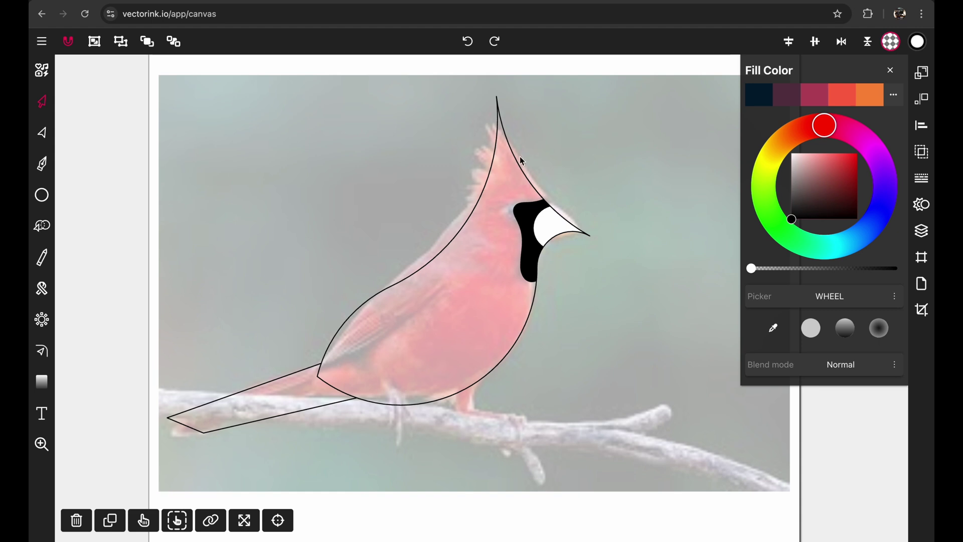
Shuffle the fill colour palette to ec4b59, 9a2848, 130716, fc8c77 and f8dfbd, and close the palette editor.
left_click(893, 95)
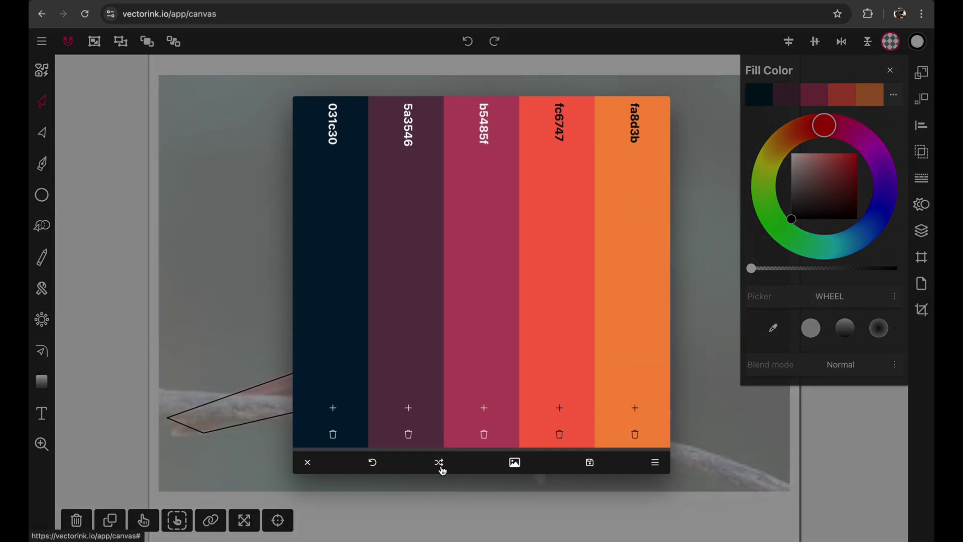
left_click(439, 463)
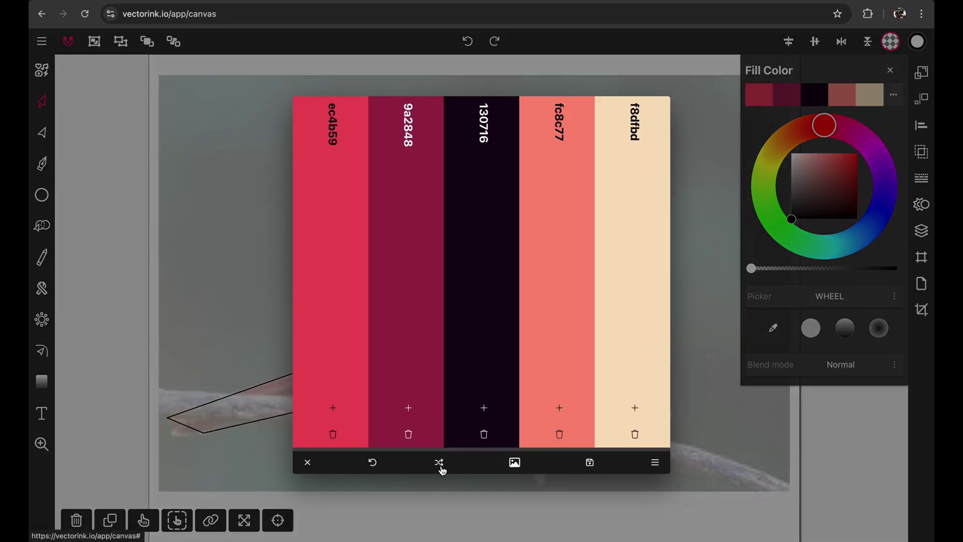
left_click(230, 389)
Try the dark red 9a2848 on the cardinal's body, and settle on ec4b59 as the fill for both tail and body.
left_click(499, 294)
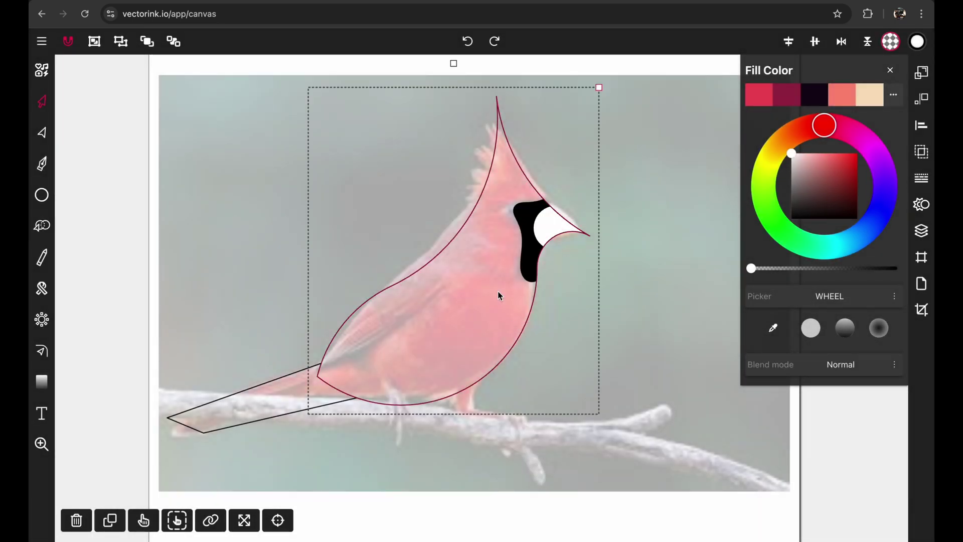
left_click(781, 98)
left_click(292, 380)
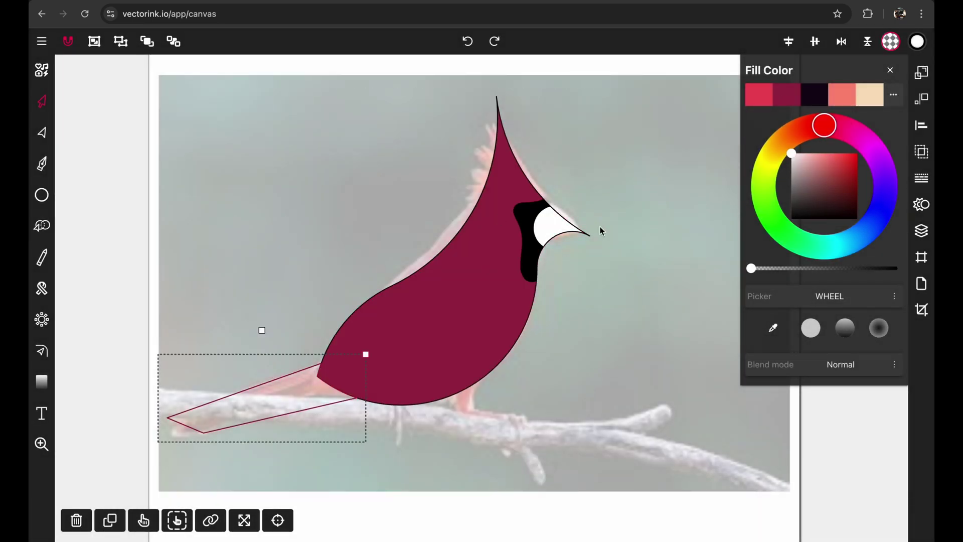
left_click(755, 88)
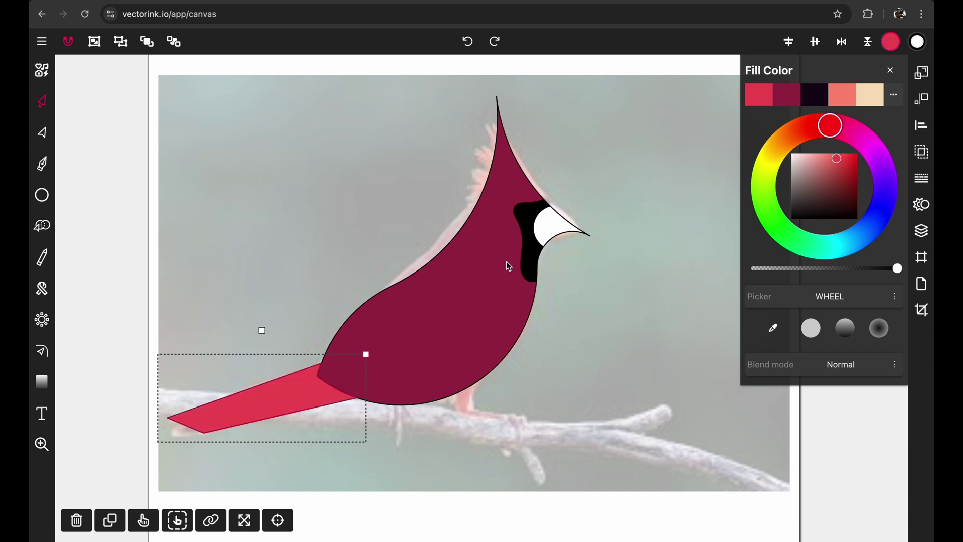
left_click(505, 293)
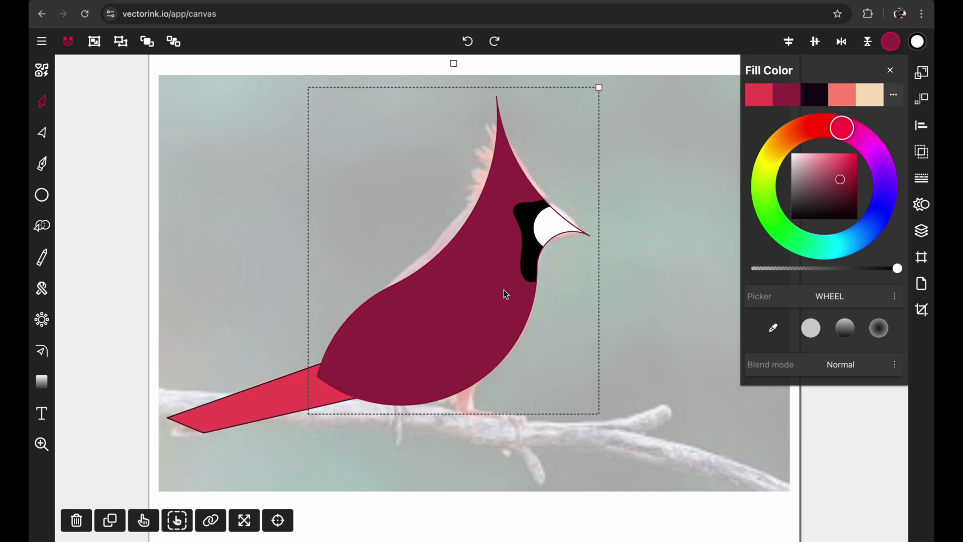
left_click(755, 103)
Try fc8c77 on the beak, settle on the cream f8dfbd as its fill, and deselect it.
left_click(527, 242)
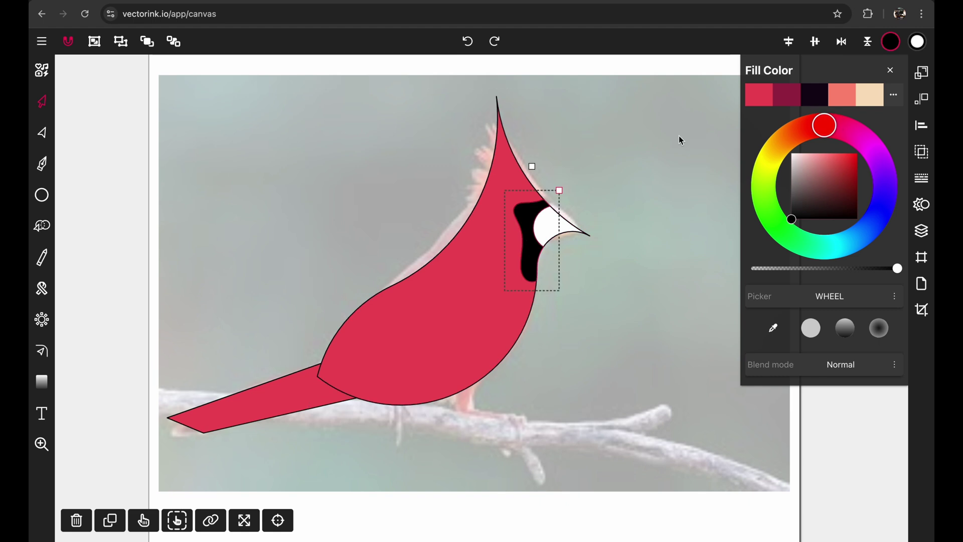
left_click(573, 232)
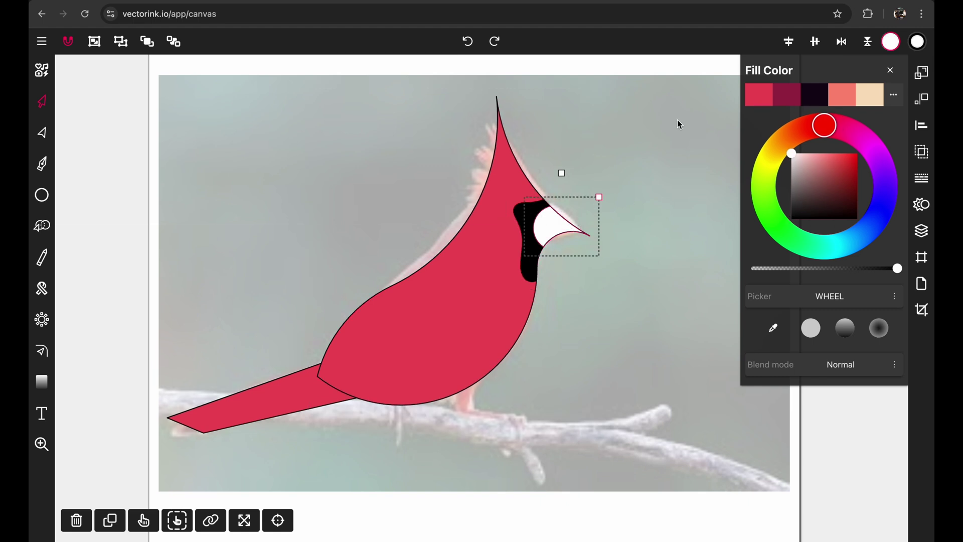
left_click(841, 99)
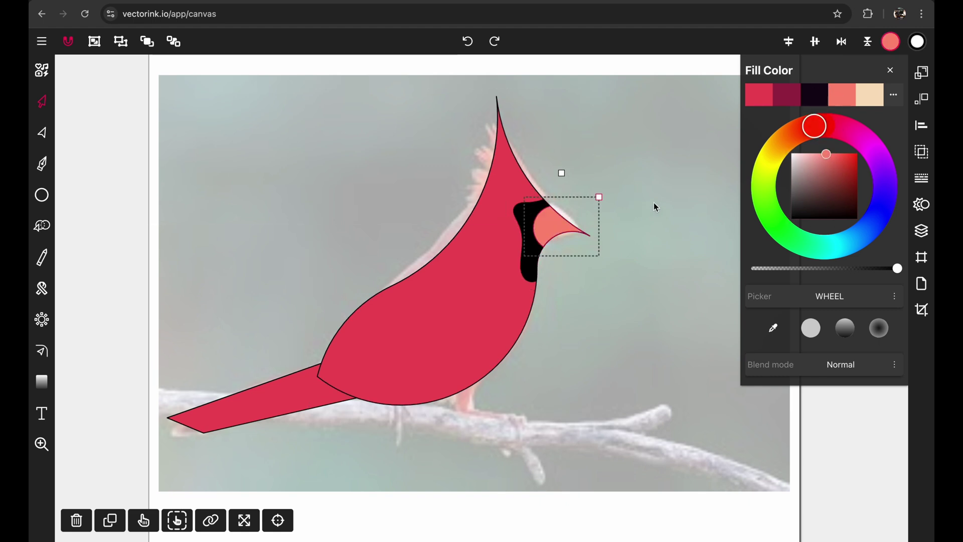
left_click(863, 93)
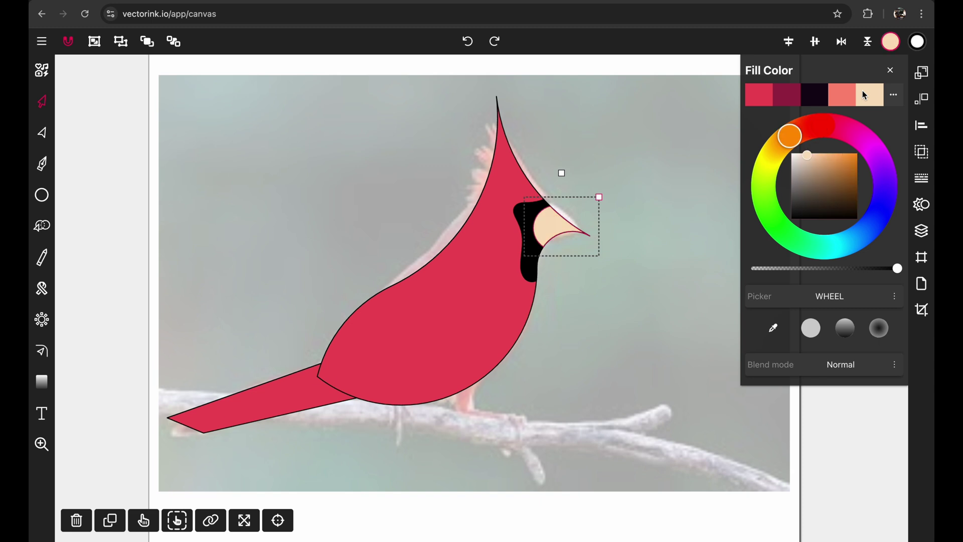
left_click(611, 182)
Fill the face mask with the palette's near-black 130716 and deselect it.
left_click(536, 253)
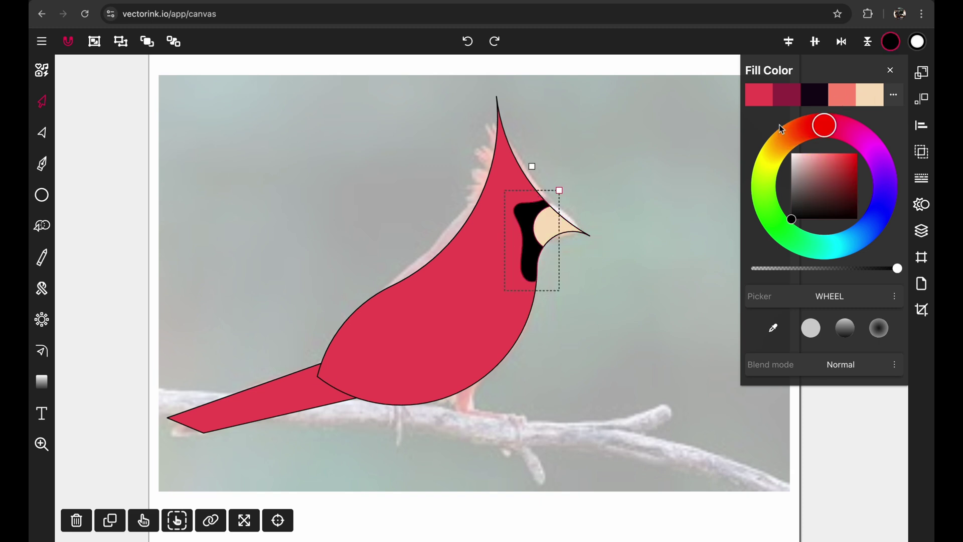
left_click(814, 95)
left_click(690, 164)
left_click(531, 254)
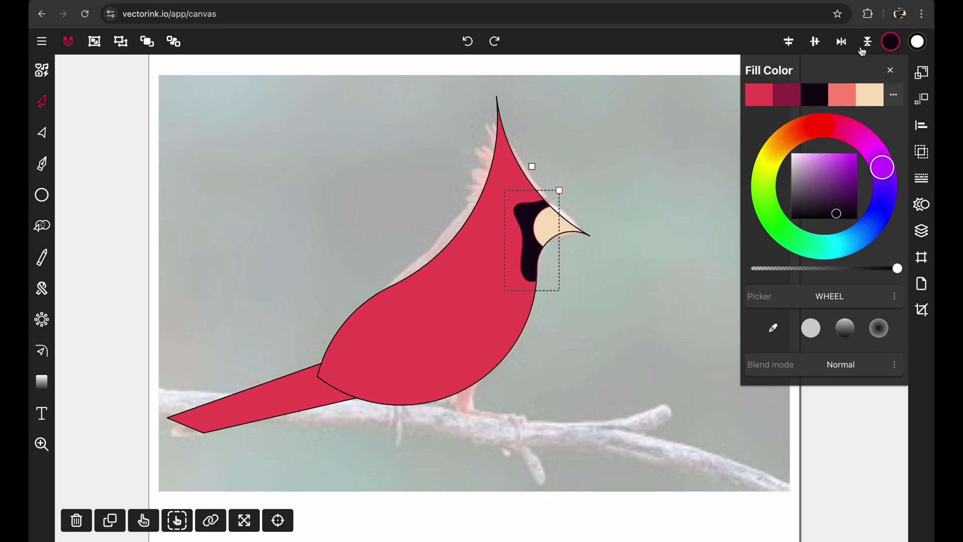
left_click(624, 175)
left_click(525, 215)
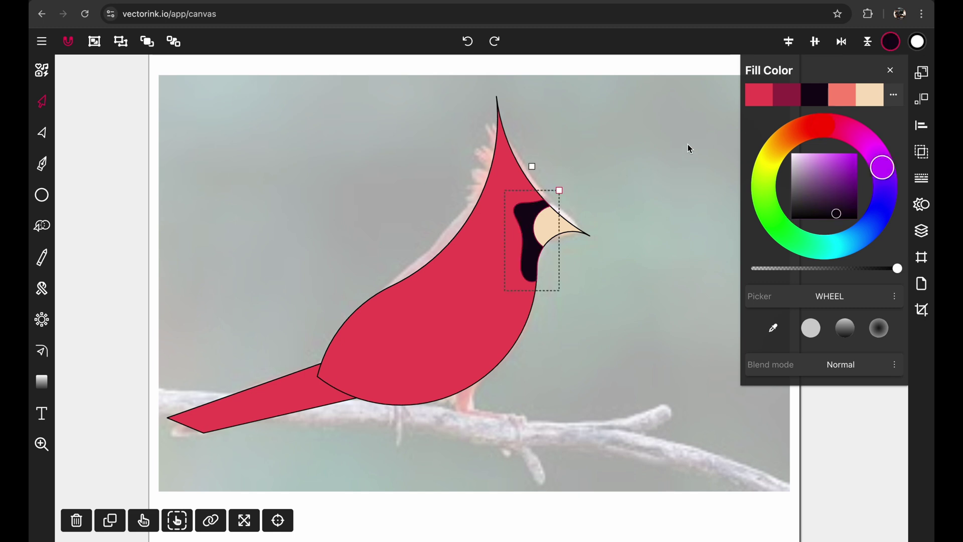
left_click(645, 174)
Select all the cardinal shapes together, remove their outline stroke, and deselect them.
scroll(585, 195, "down", 2)
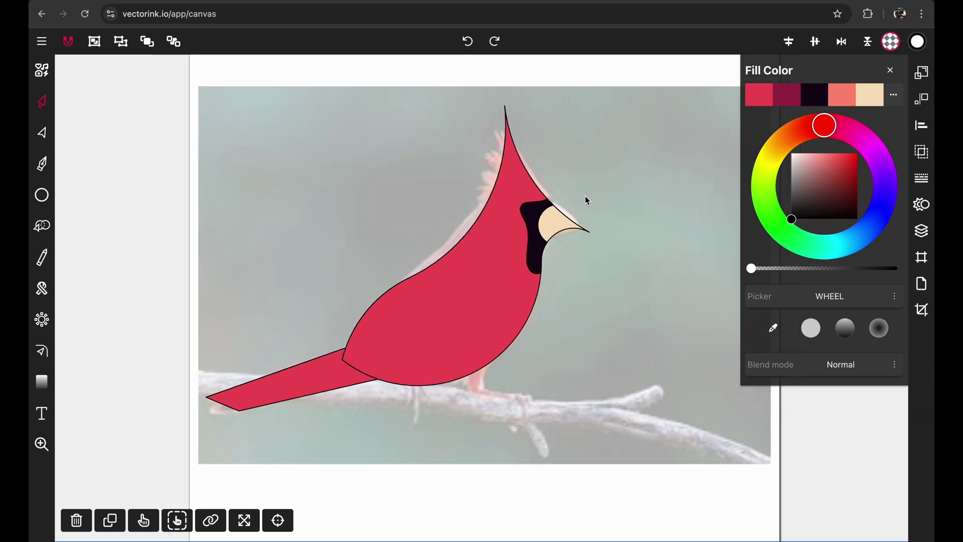
left_click_drag(639, 83, 205, 452)
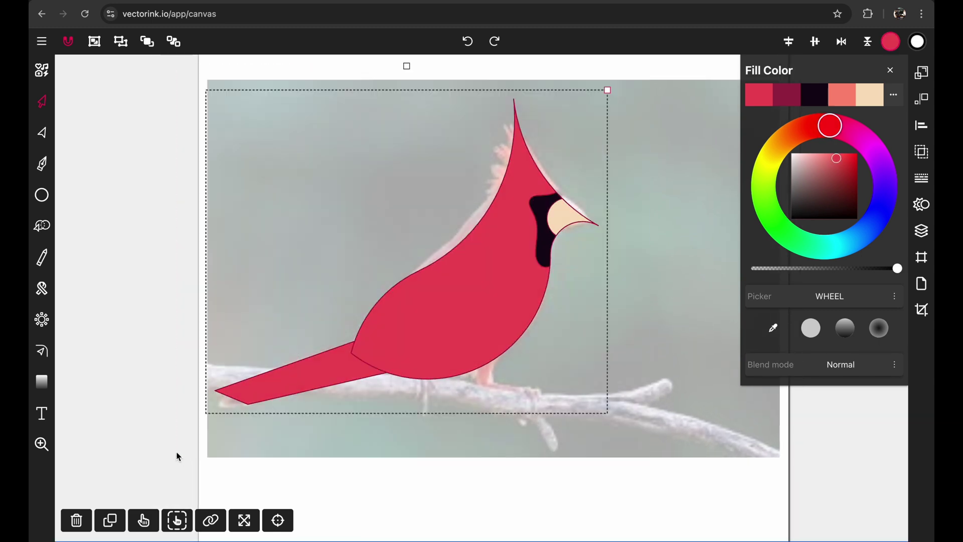
left_click(921, 178)
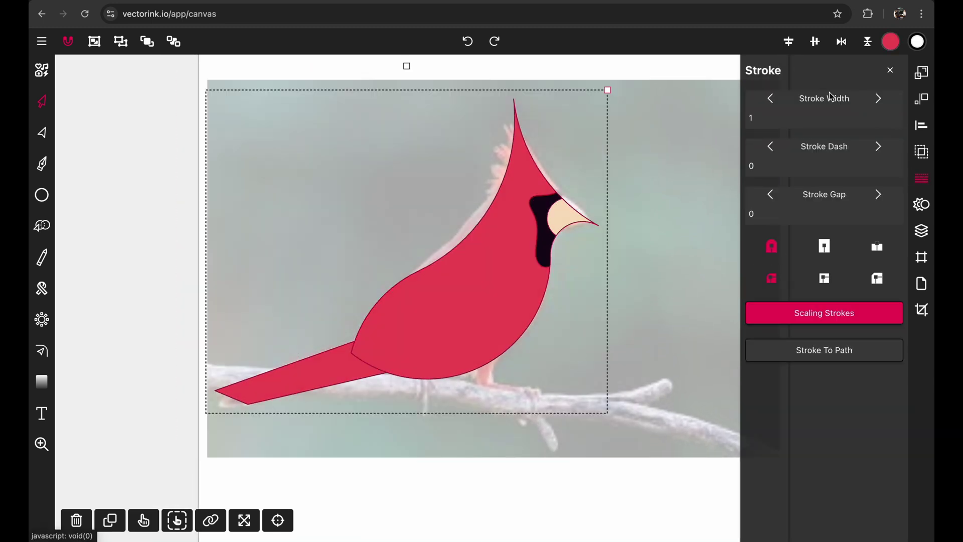
left_click(890, 70)
left_click(802, 161)
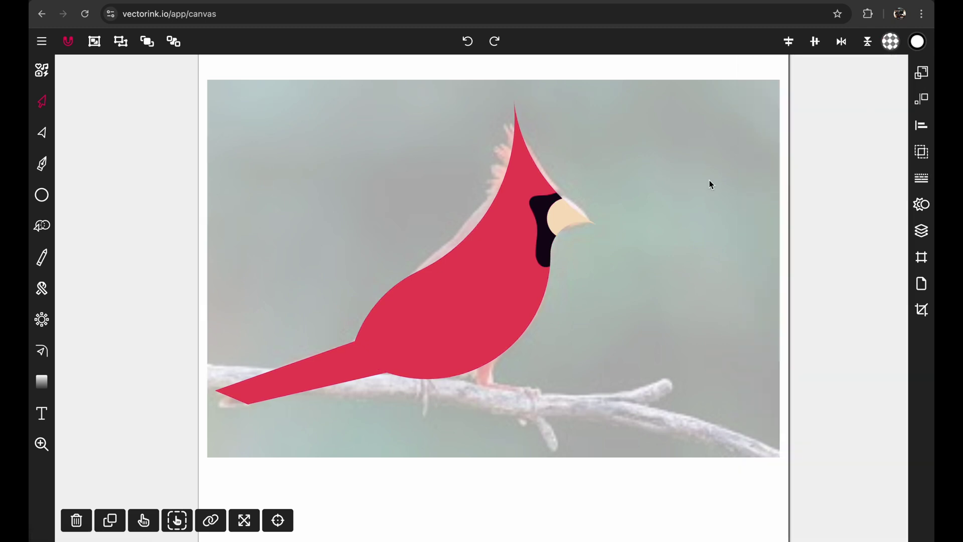
Hide the reference photo's Raster layer and close the layer list.
left_click(922, 236)
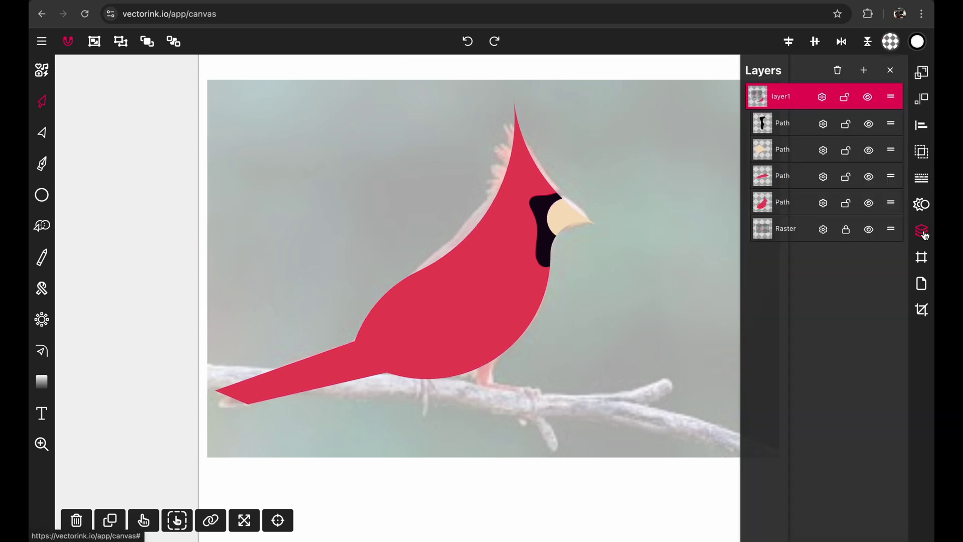
left_click(889, 71)
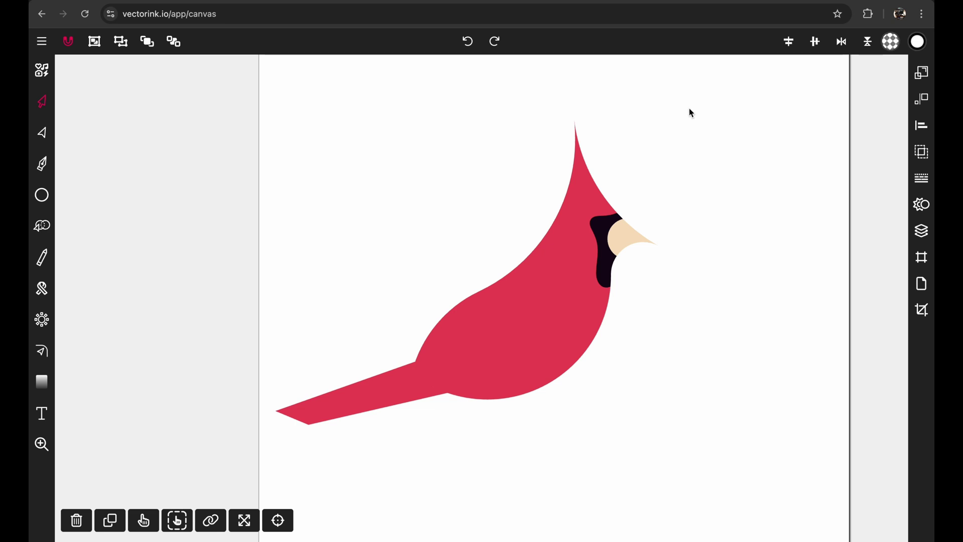
Try a two-tone version with all the cardinal shapes filled 130716 and the face mask filled white.
left_click_drag(701, 106, 188, 488)
left_click(890, 41)
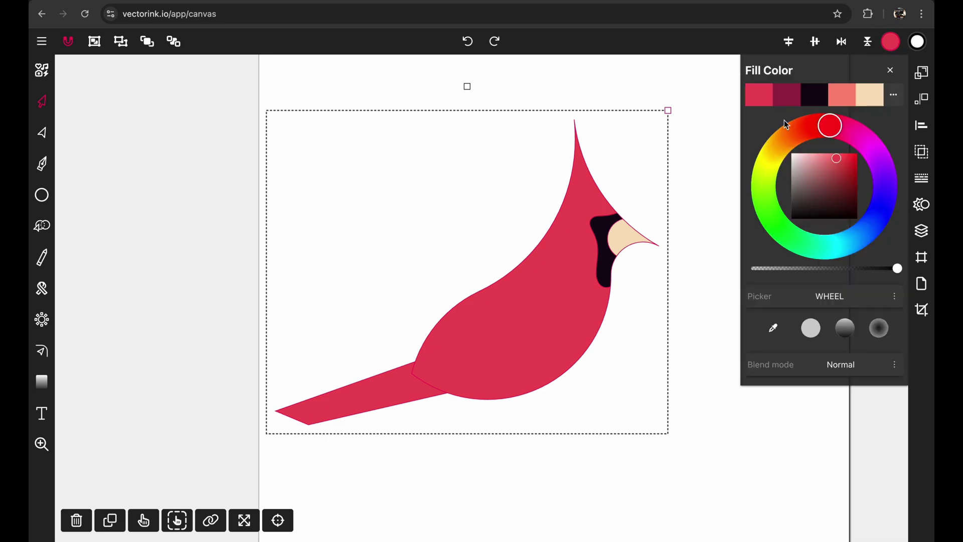
left_click(816, 95)
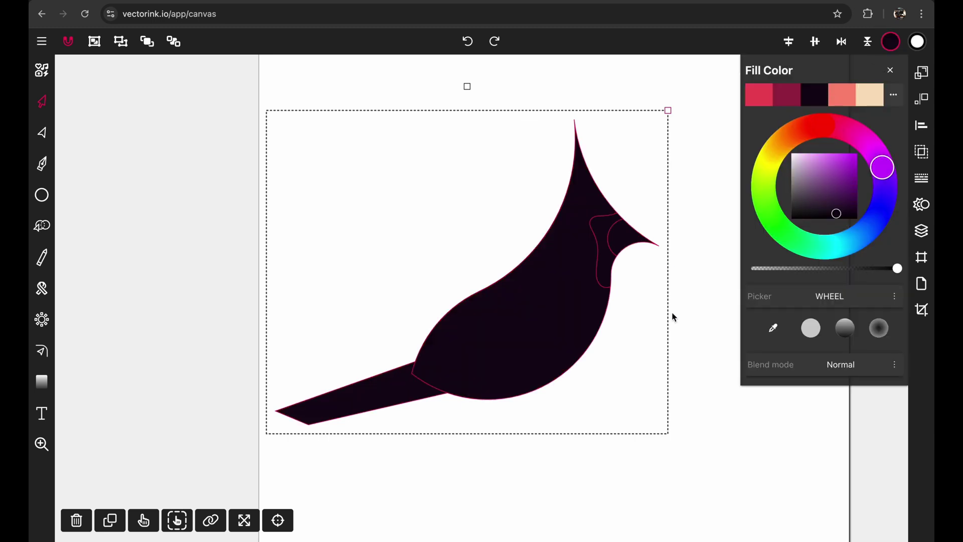
double_click(606, 270)
left_click_drag(813, 199, 677, 90)
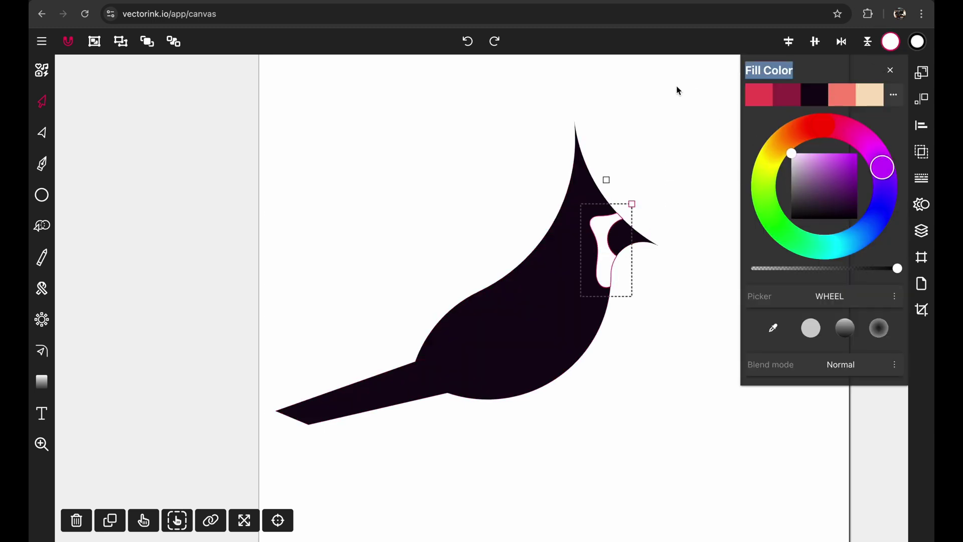
left_click(672, 96)
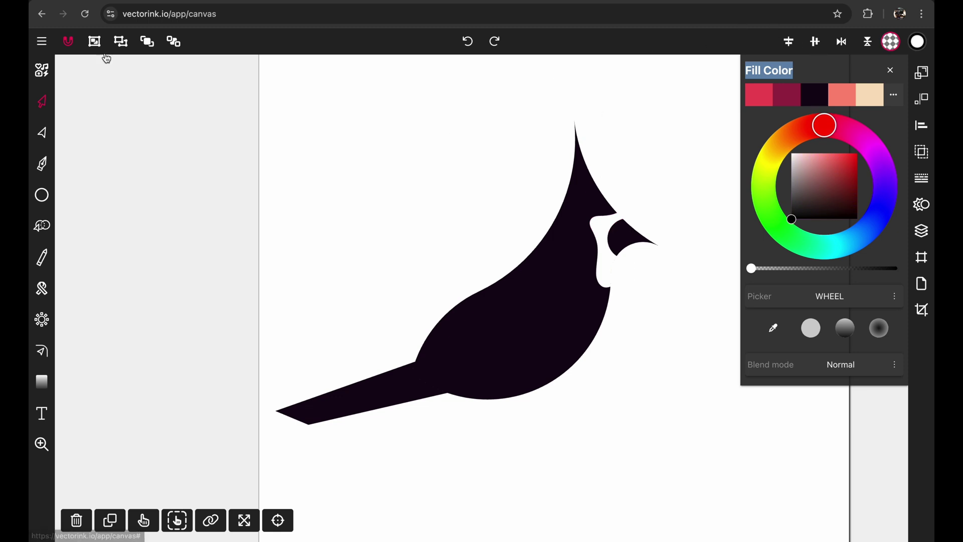
Undo the white mask fill and the dark fill of all shapes, and close the fill colour settings.
left_click(467, 41)
left_click(467, 41)
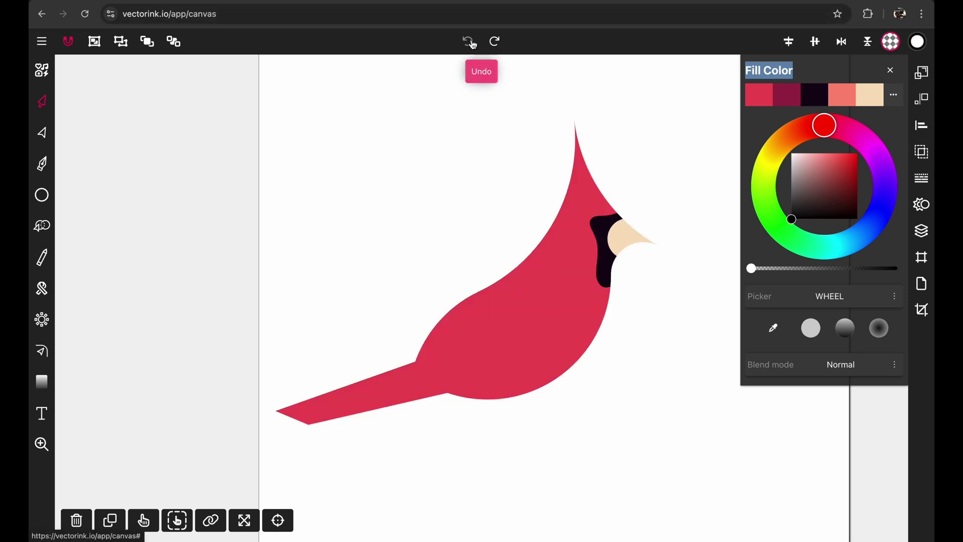
left_click(892, 72)
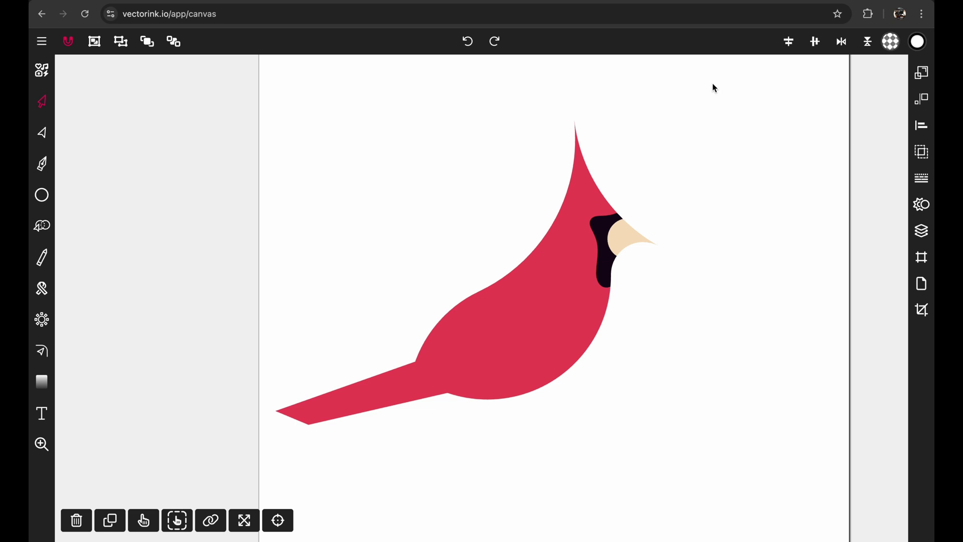
Convert the lower corner point at the tip of the cardinal's tail into a smooth curve point and deselect the tail.
left_click(317, 417)
scroll(316, 414, "up", 3)
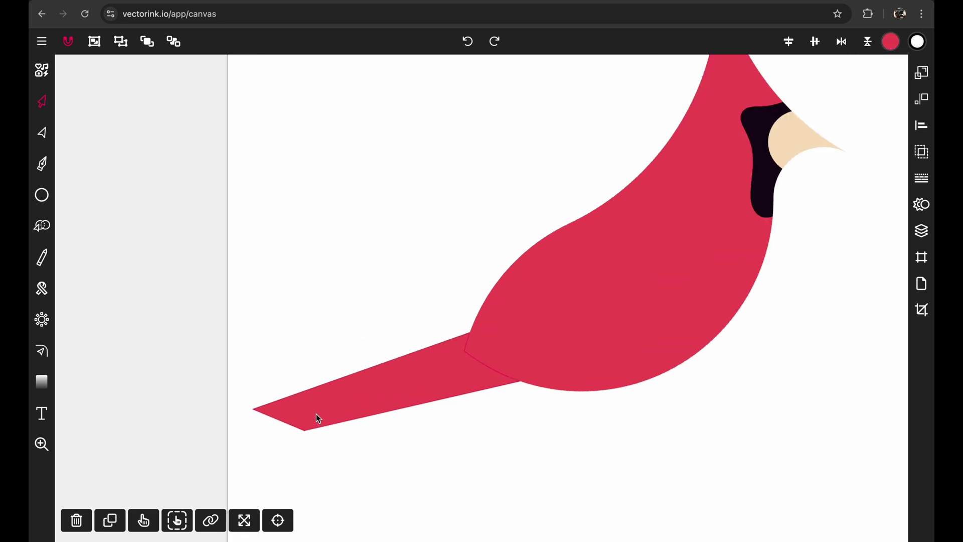
left_click(42, 133)
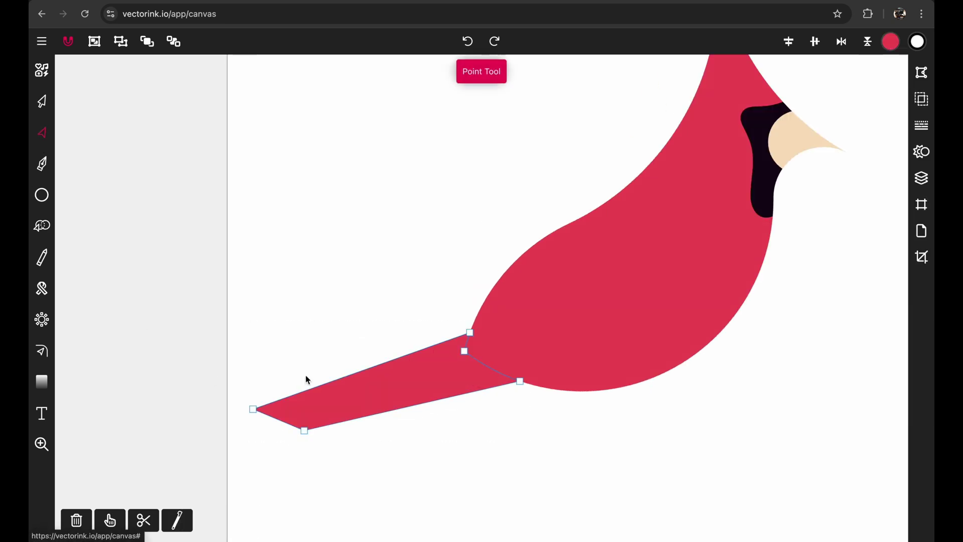
double_click(304, 430)
left_click(355, 487)
left_click(356, 487)
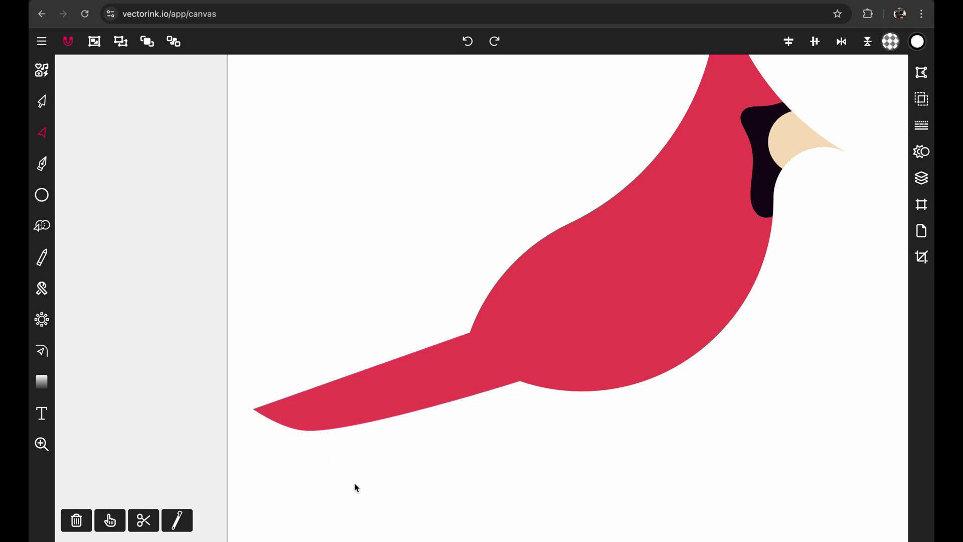
key("ctrl+0")
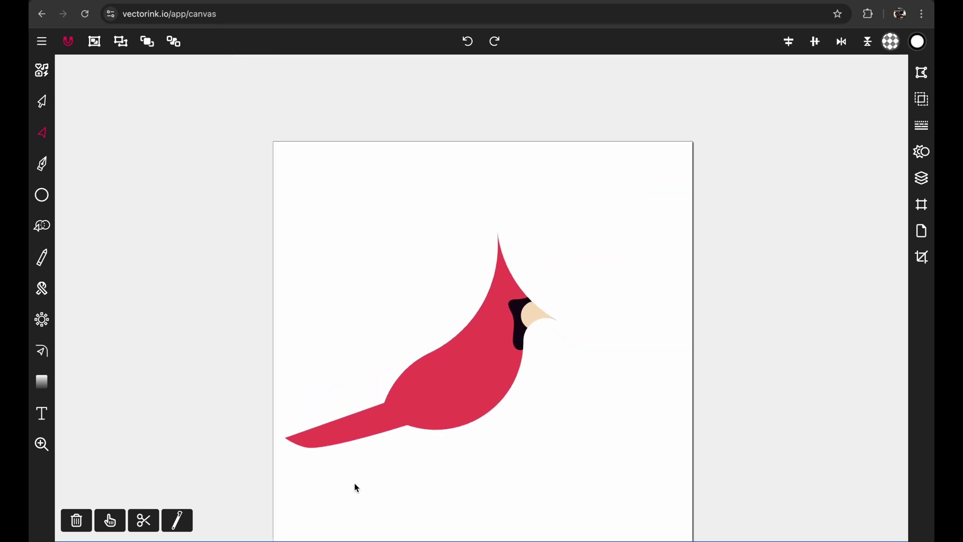
Turn the tail tip's lower smooth point back into a sharp corner.
left_click(313, 436)
left_click(357, 370)
scroll(304, 439, "up", 5)
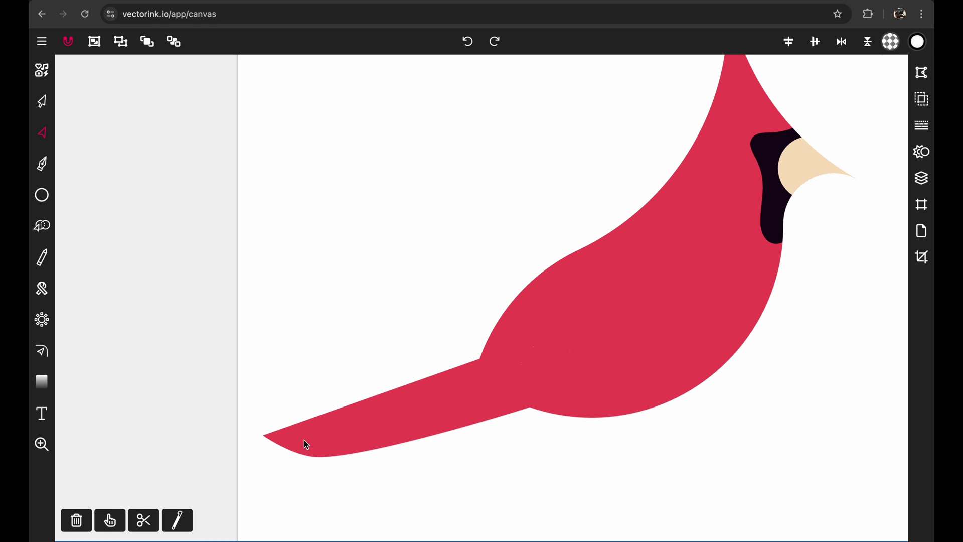
left_click(306, 445)
left_click(314, 457)
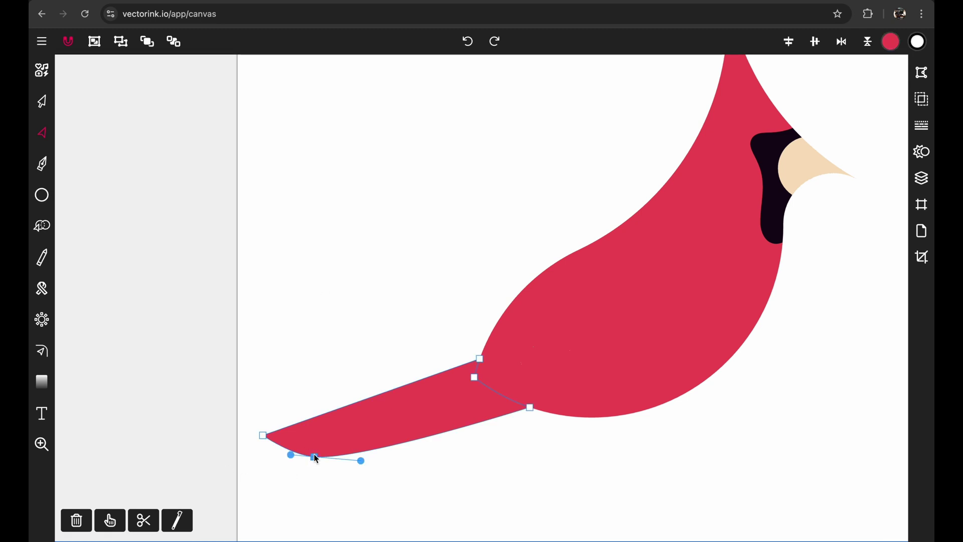
double_click(314, 456)
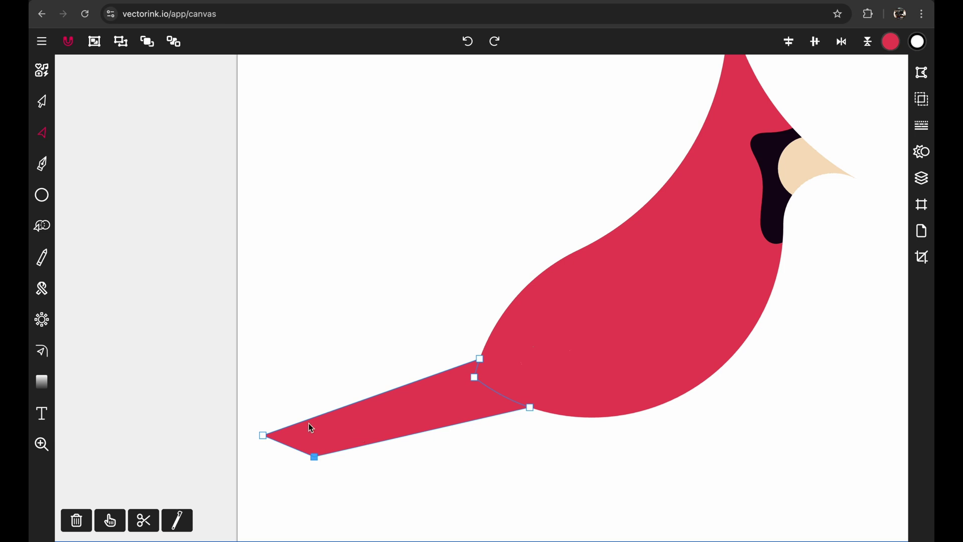
Round the tail tip's lower corner again, deselect the tail, and leave point editing for object selection.
left_click(357, 466)
left_click(323, 449)
left_click(315, 457)
double_click(314, 457)
left_click(318, 377)
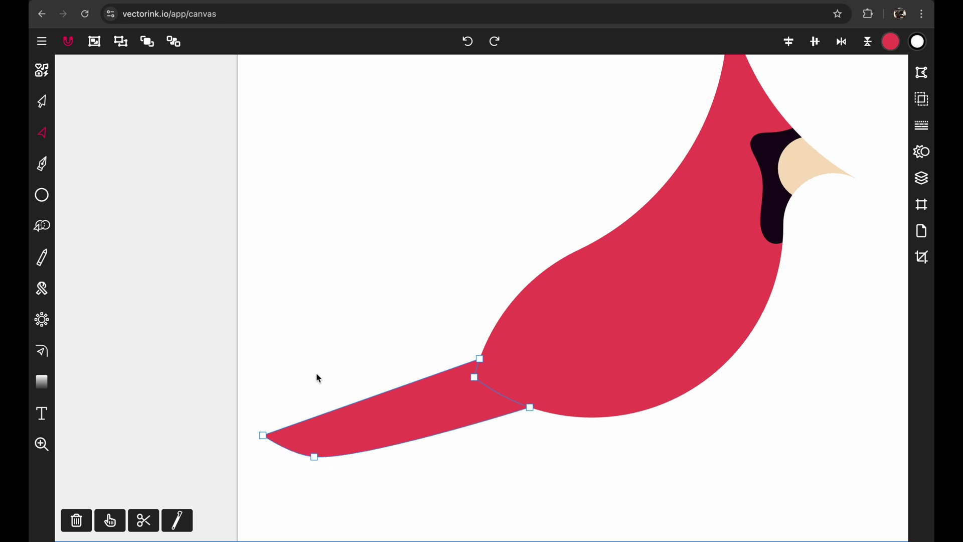
left_click(318, 378)
key("ctrl+0")
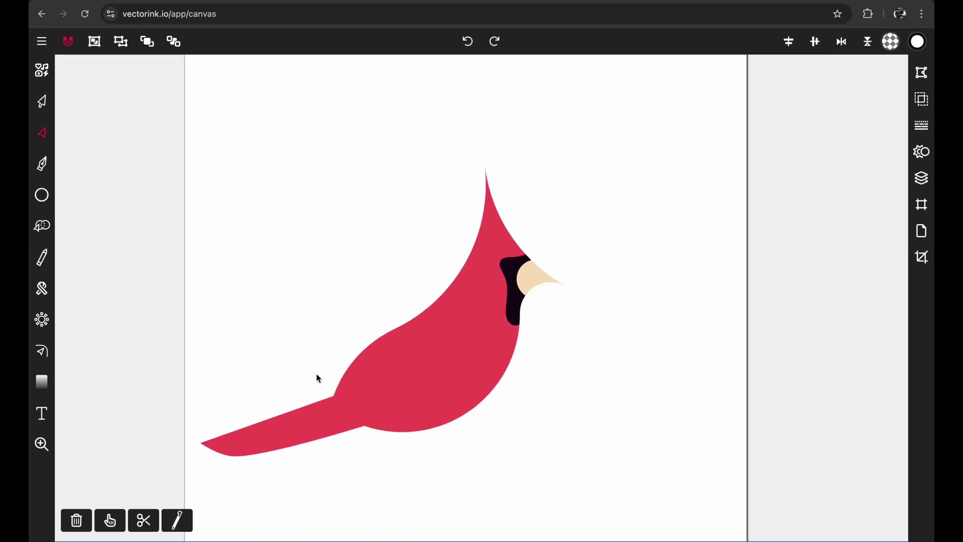
left_click(42, 101)
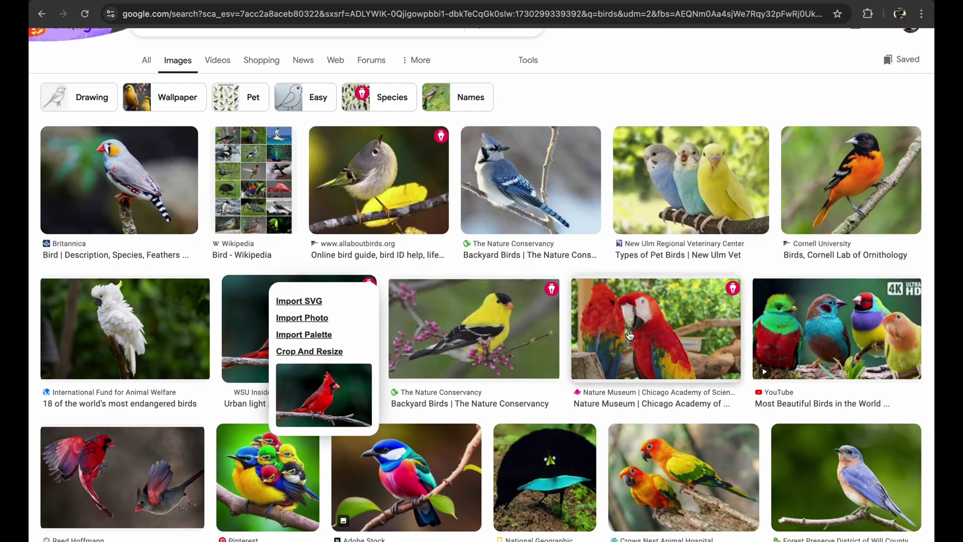
Switch to the Google Images bird results and close the import options over the cardinal photo.
key("Escape")
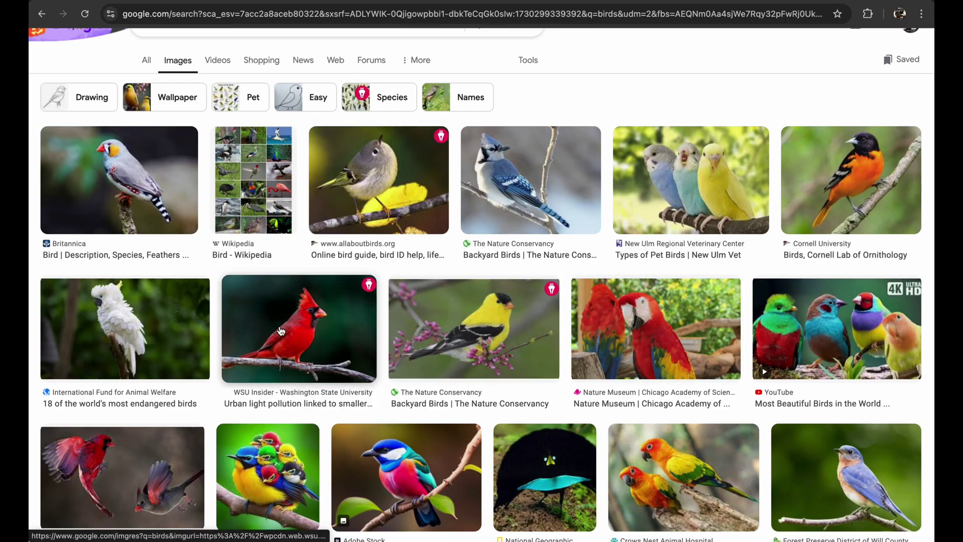